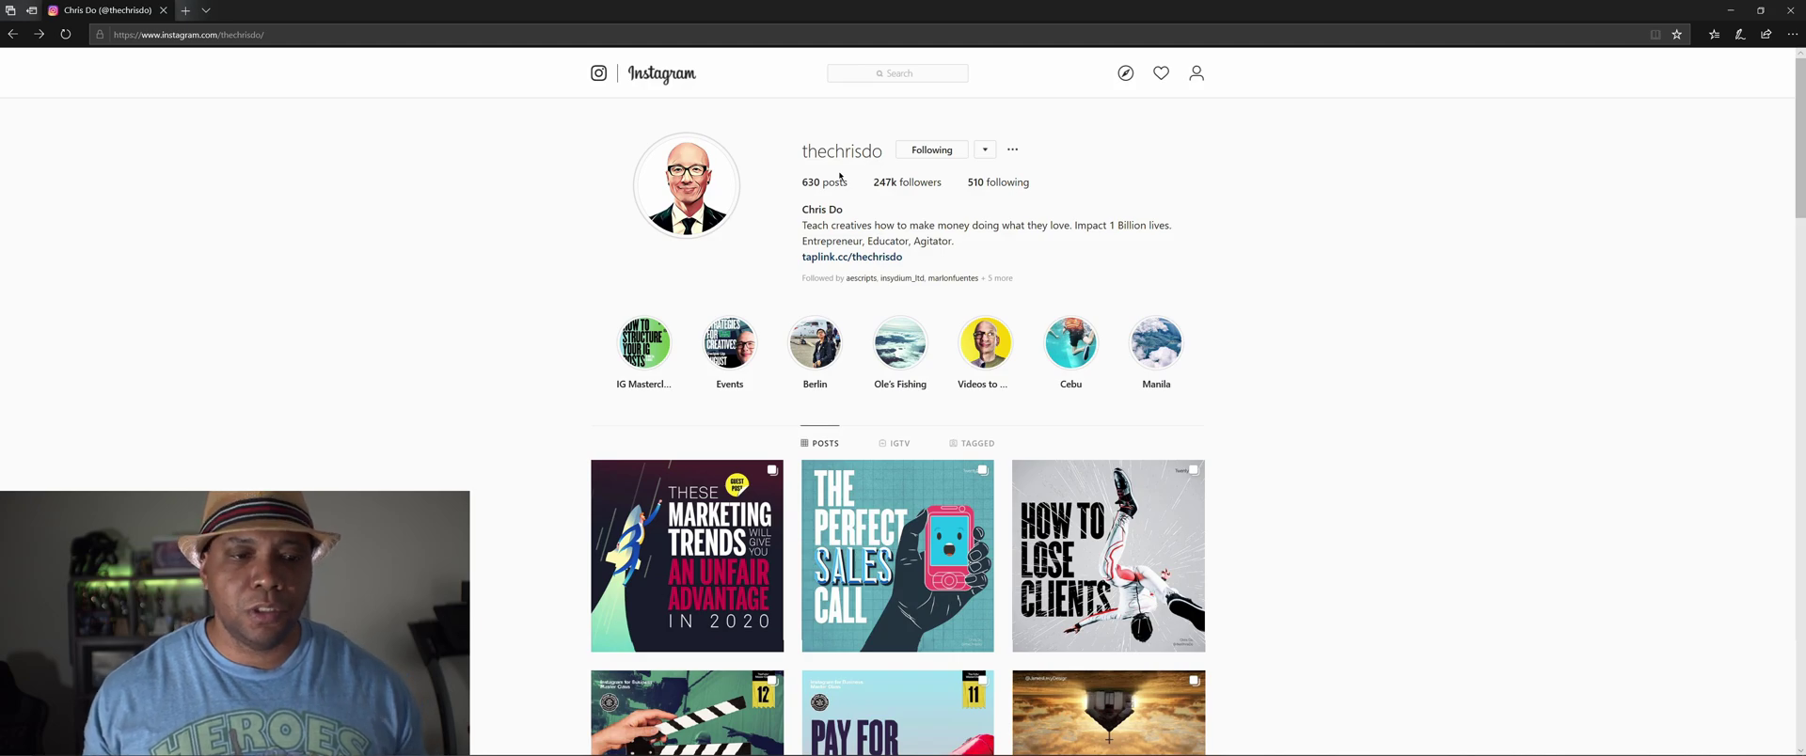
Step: Scroll down the creator's Instagram profile to reach the post grid
scroll(827, 370, down, 3)
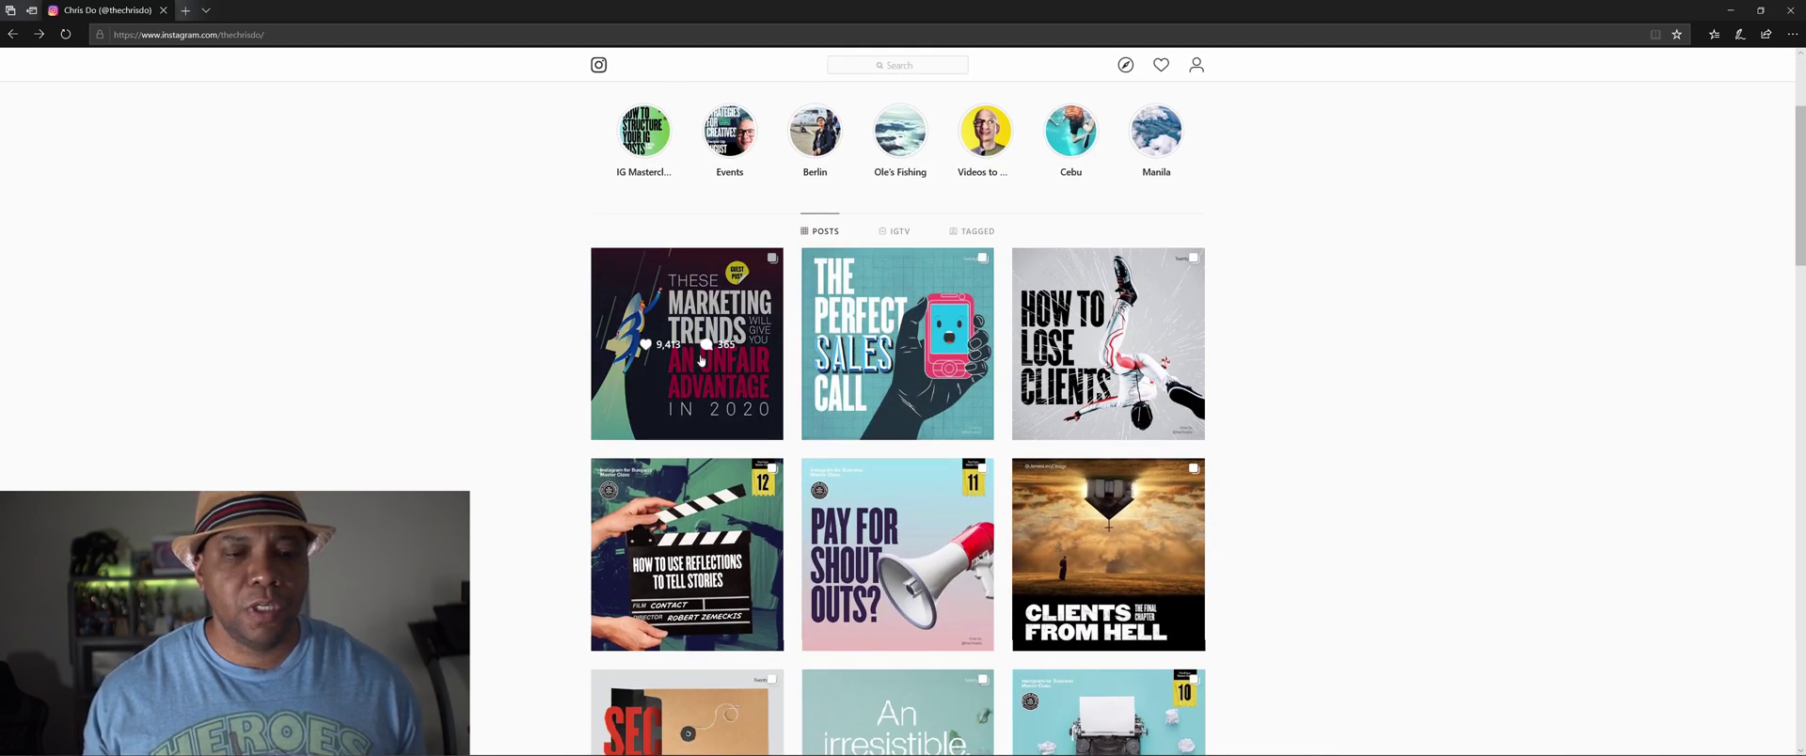
Step: Page the Marketing Trends carousel forward to Omnichannel Marketing, back to the start, then close it
click(700, 360)
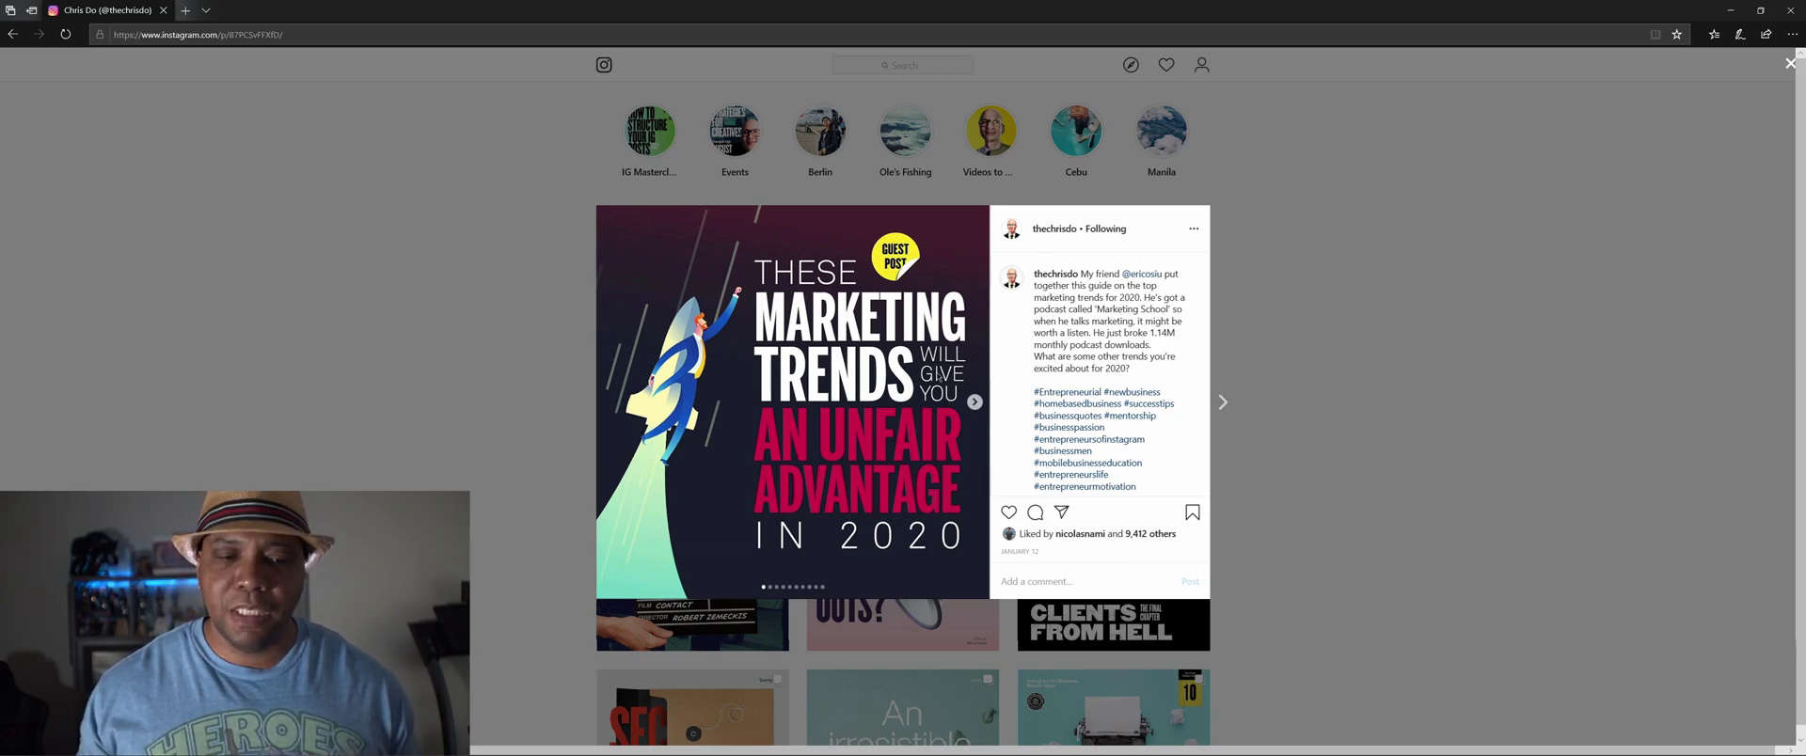
click(974, 402)
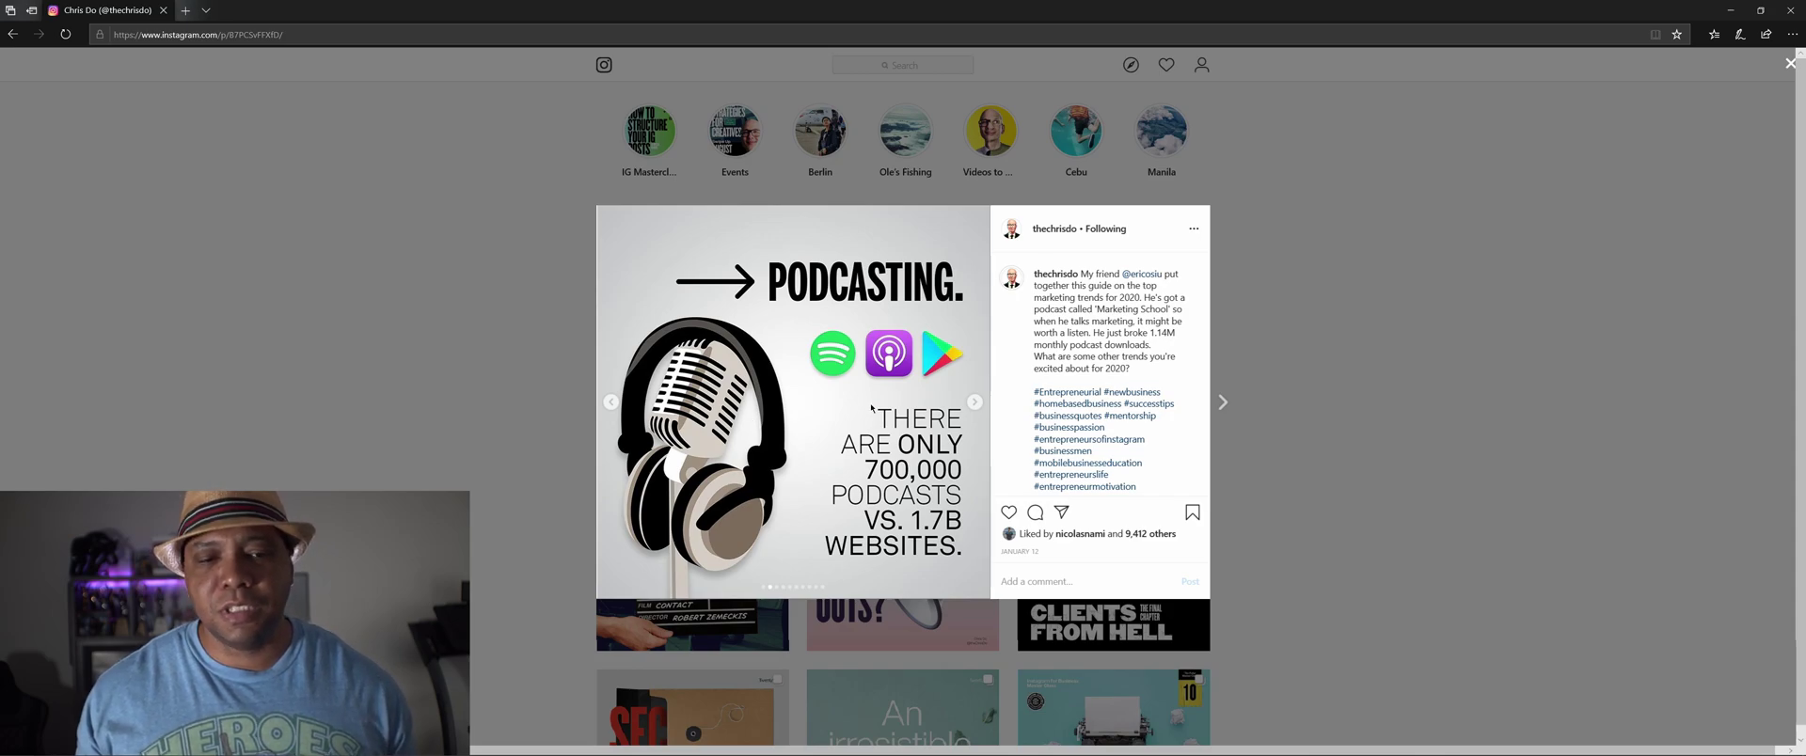
click(974, 402)
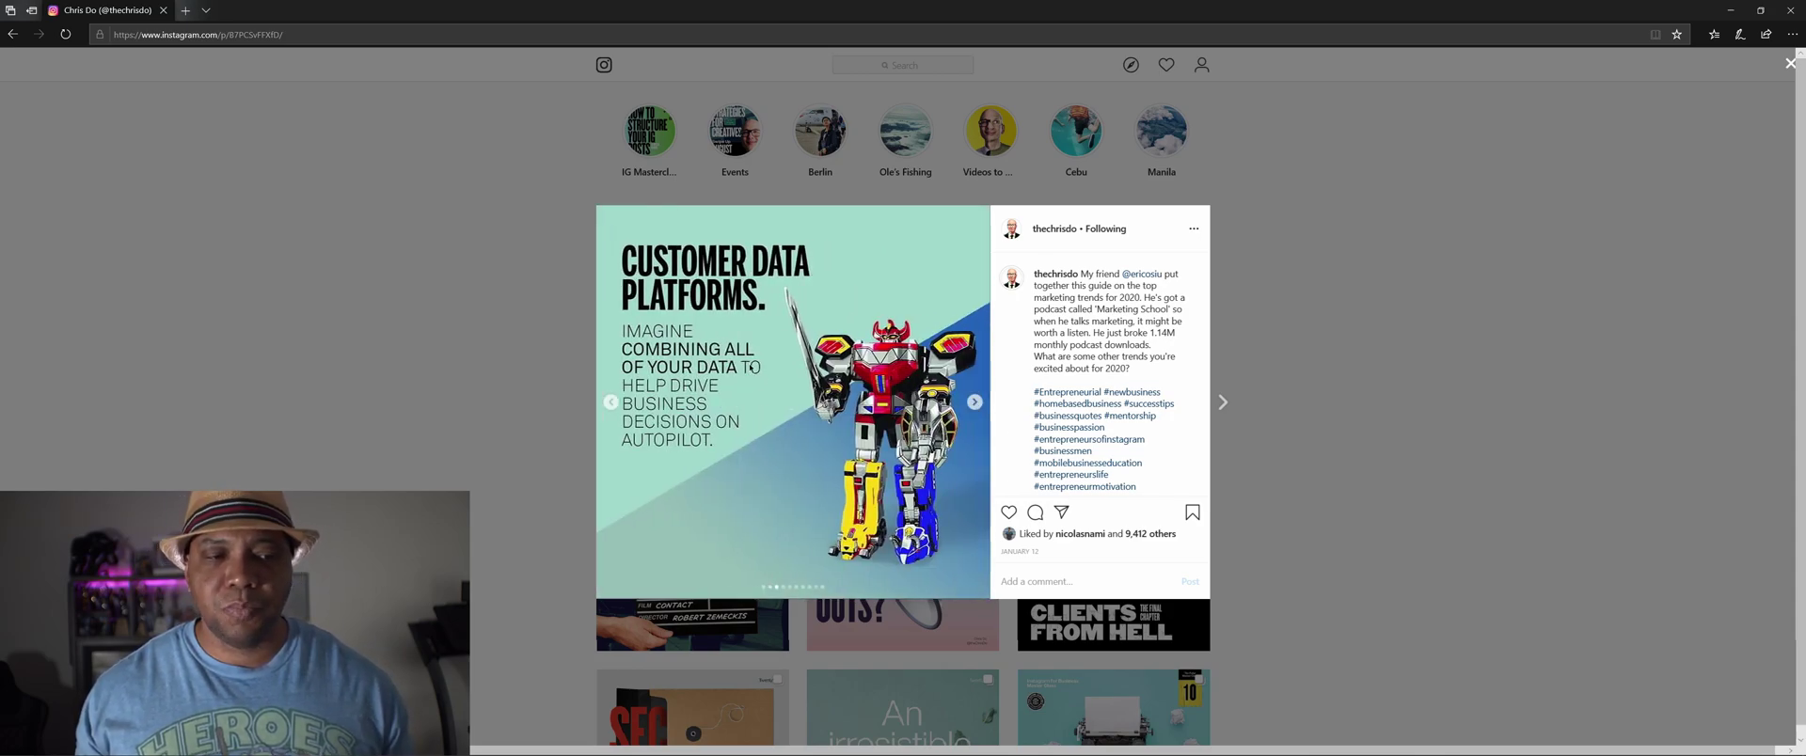
click(974, 401)
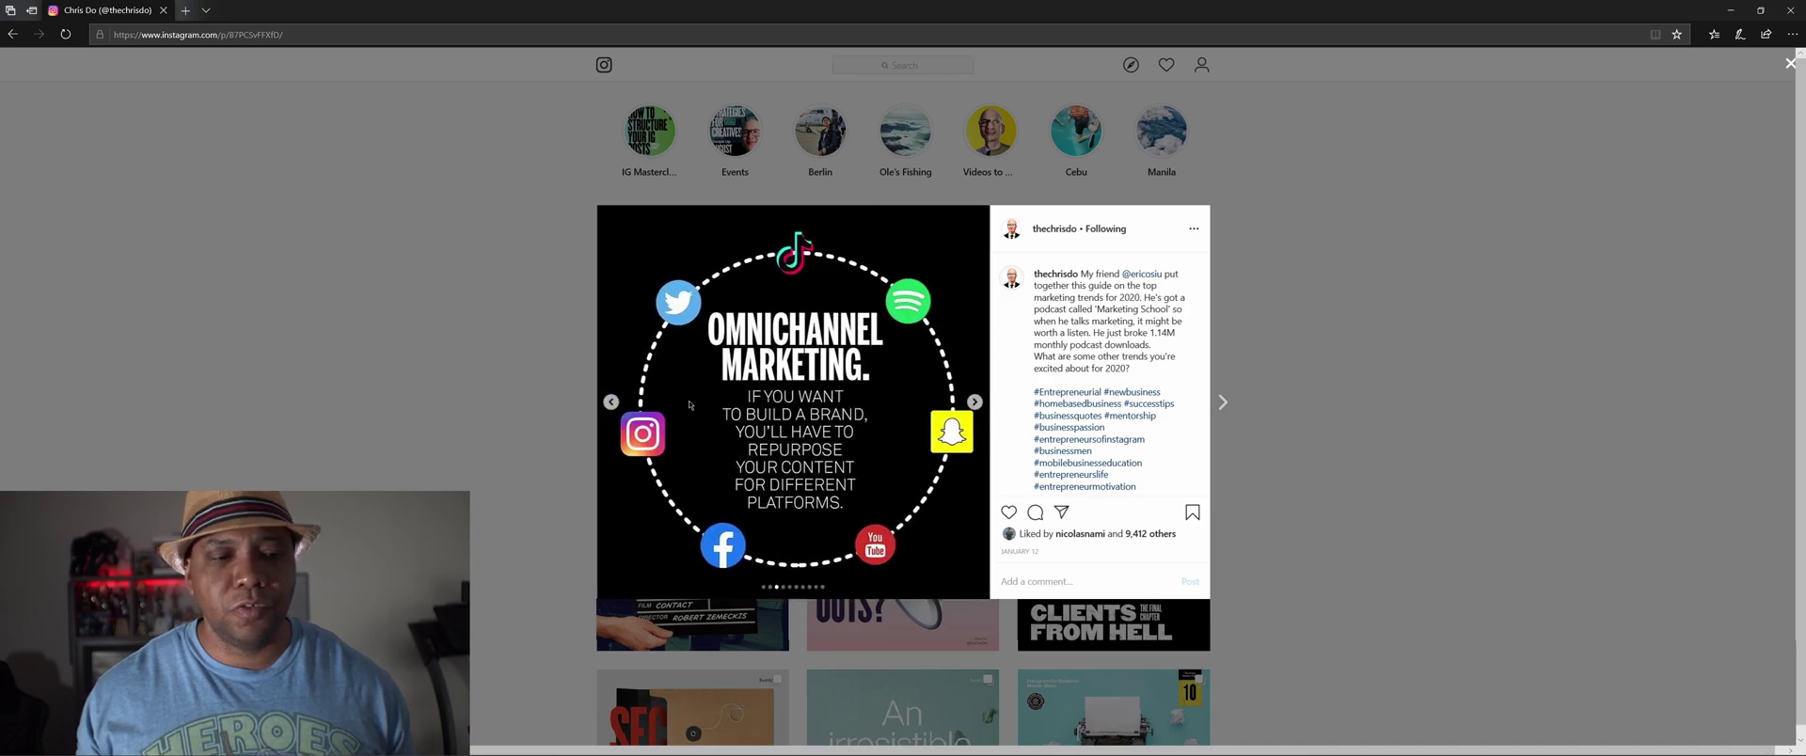
click(612, 402)
click(613, 402)
click(612, 403)
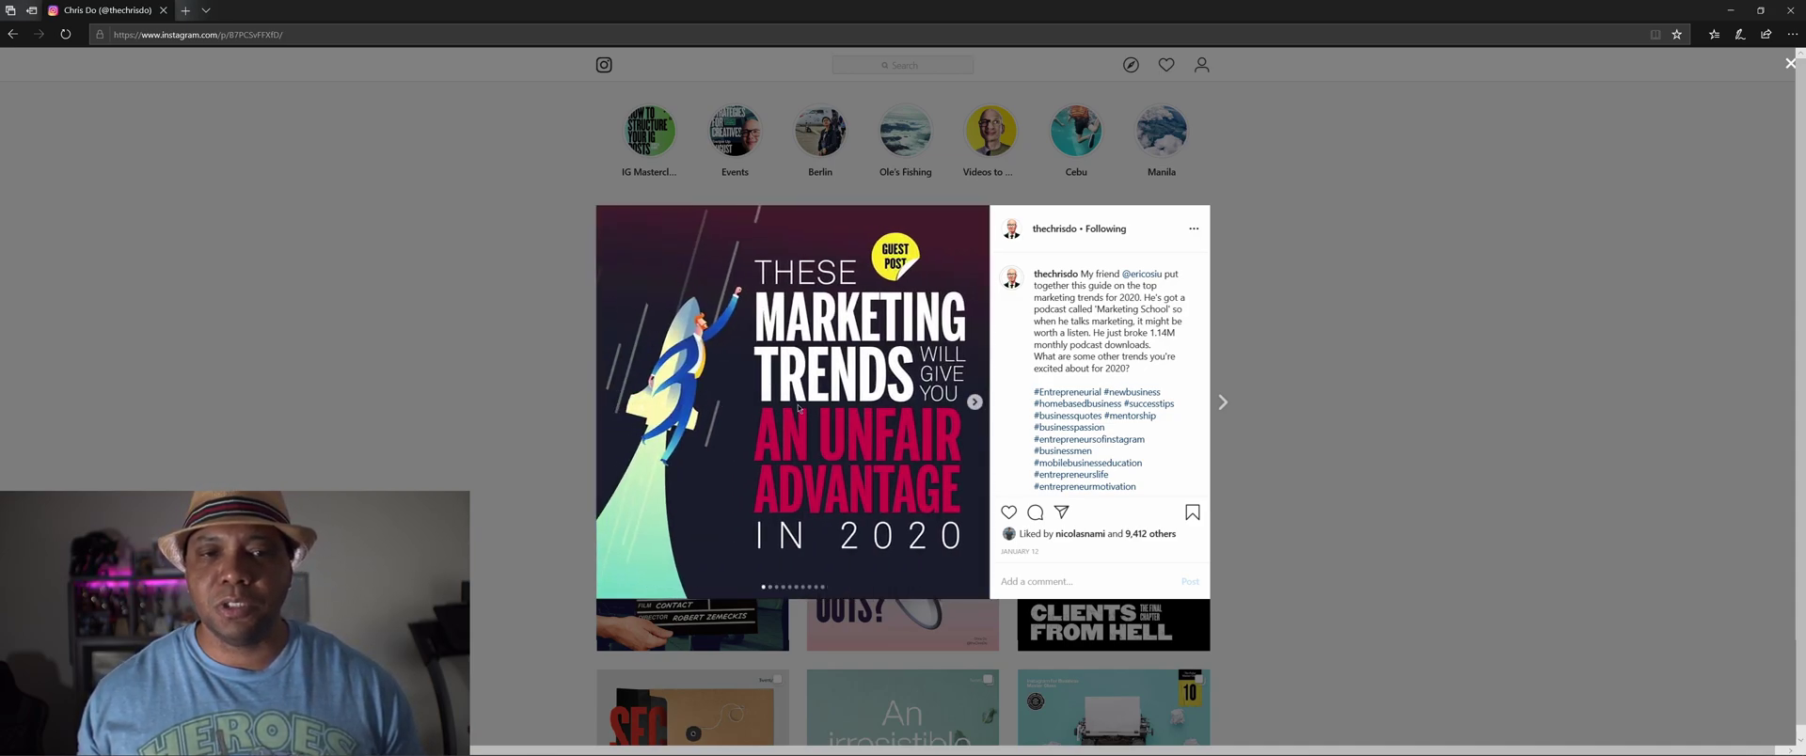
click(1270, 270)
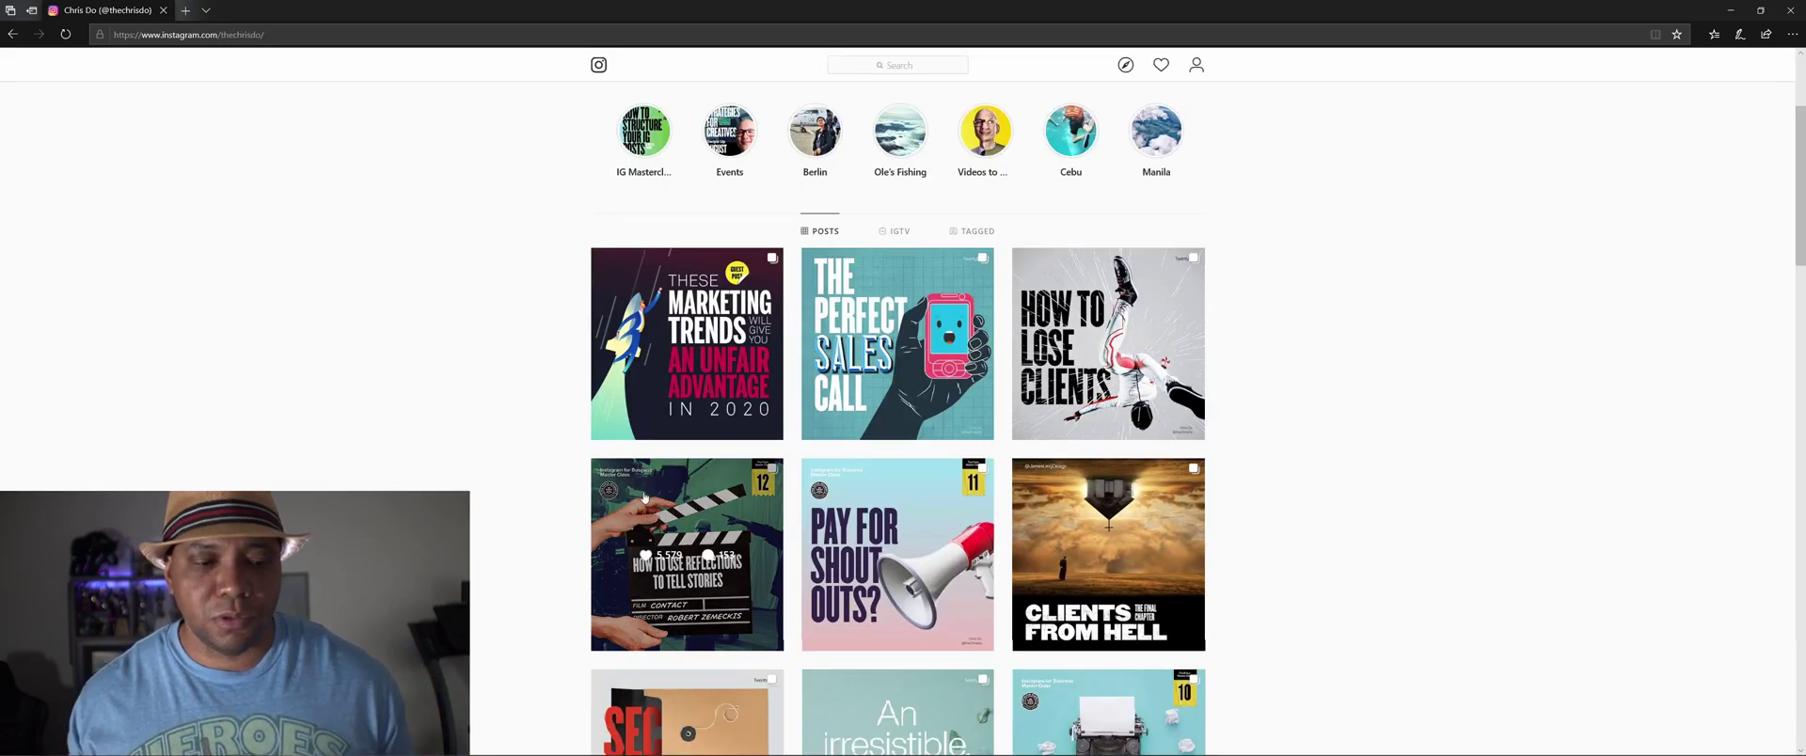
Step: Launch Spark from Creative Cloud Desktop's Social Media apps in the browser
click(19, 743)
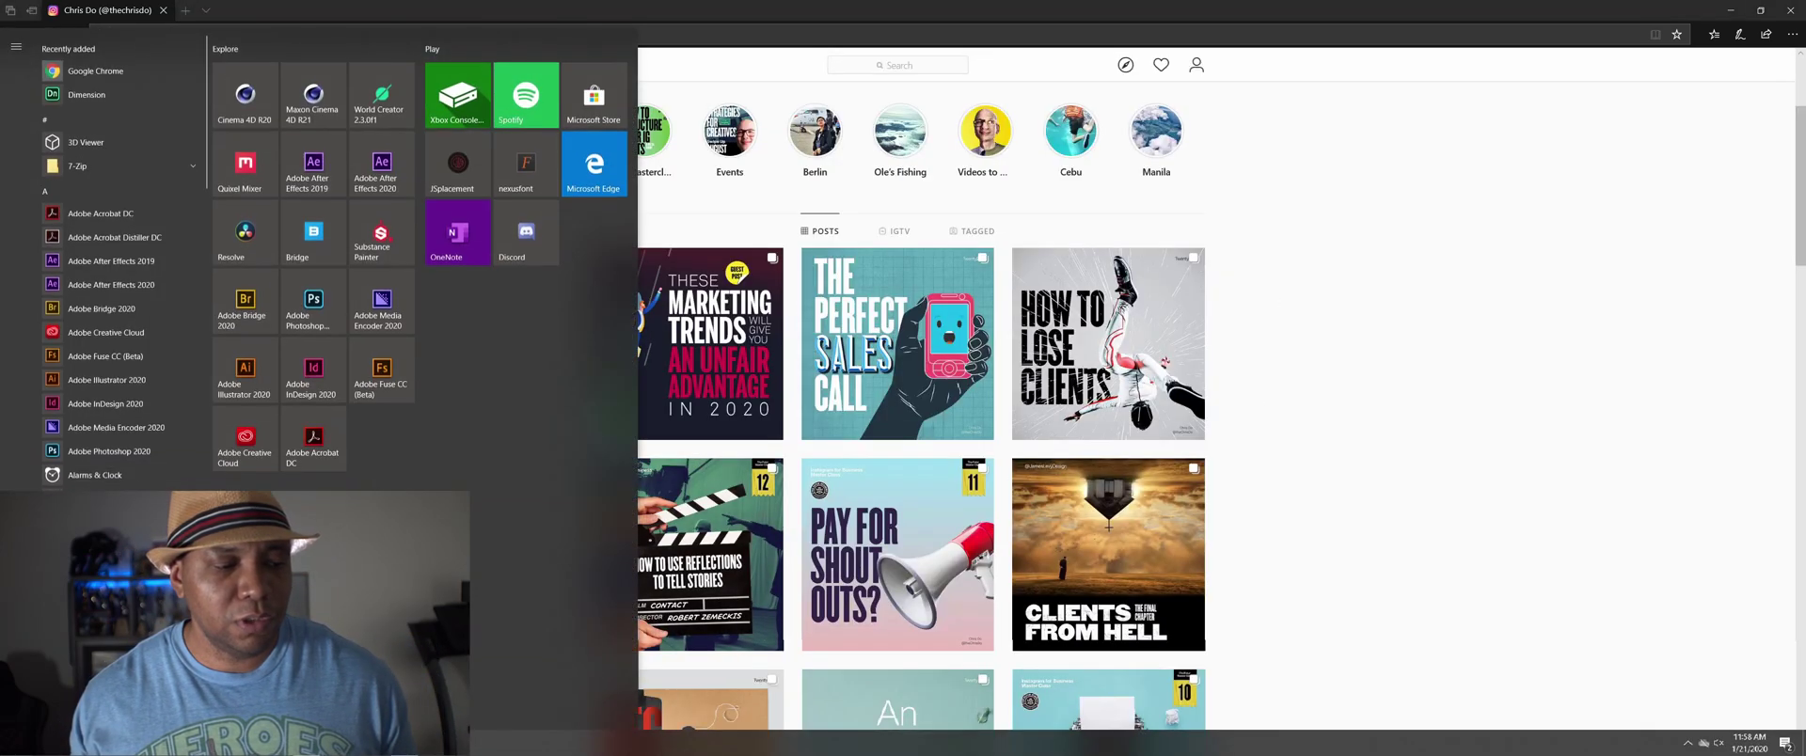
click(244, 442)
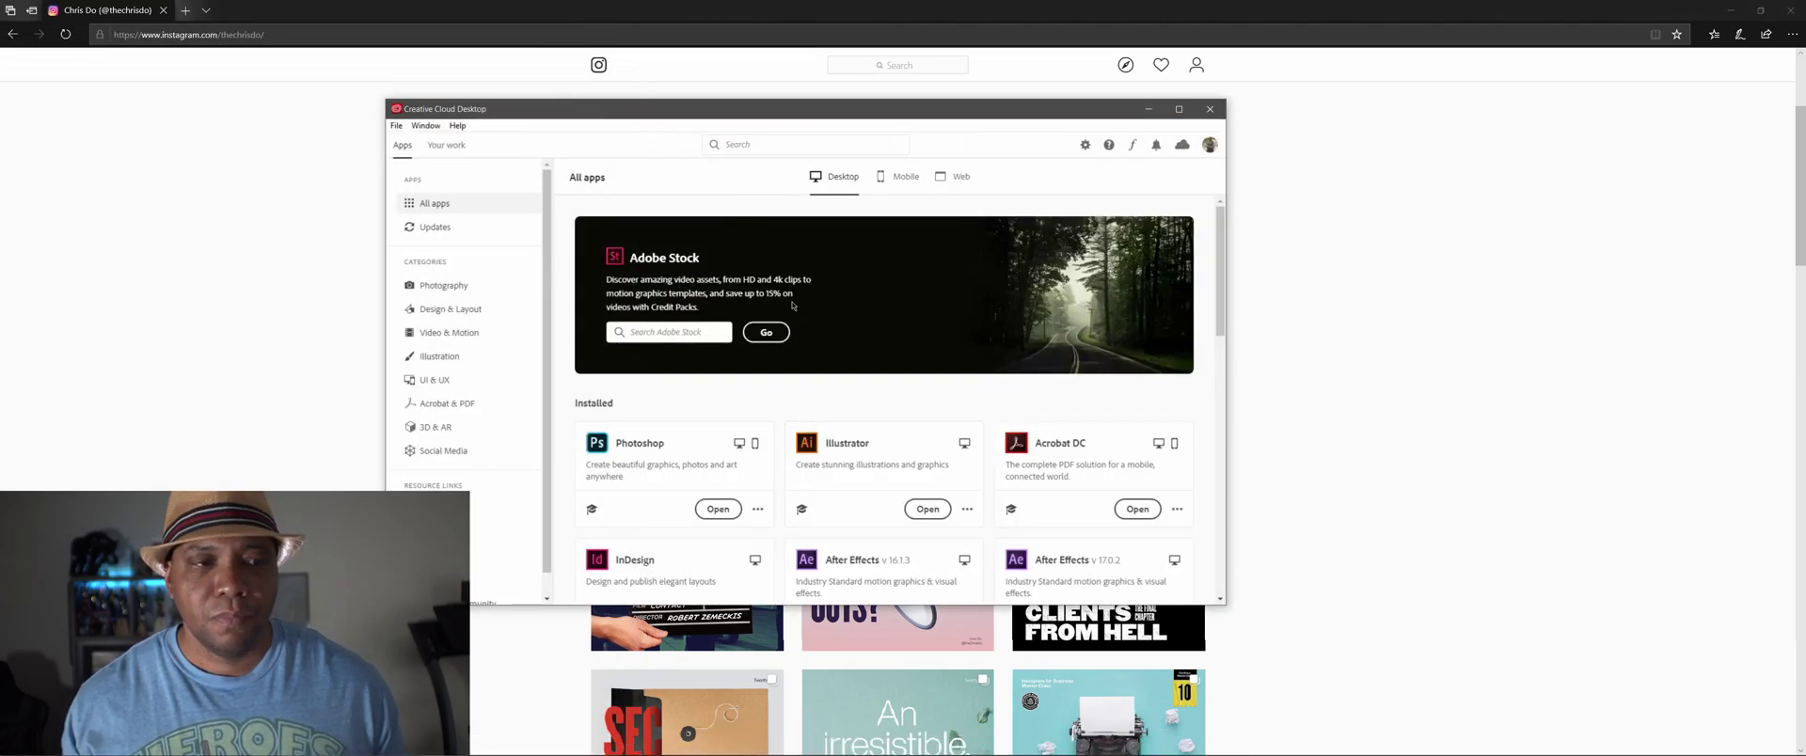
drag(742, 114, 801, 112)
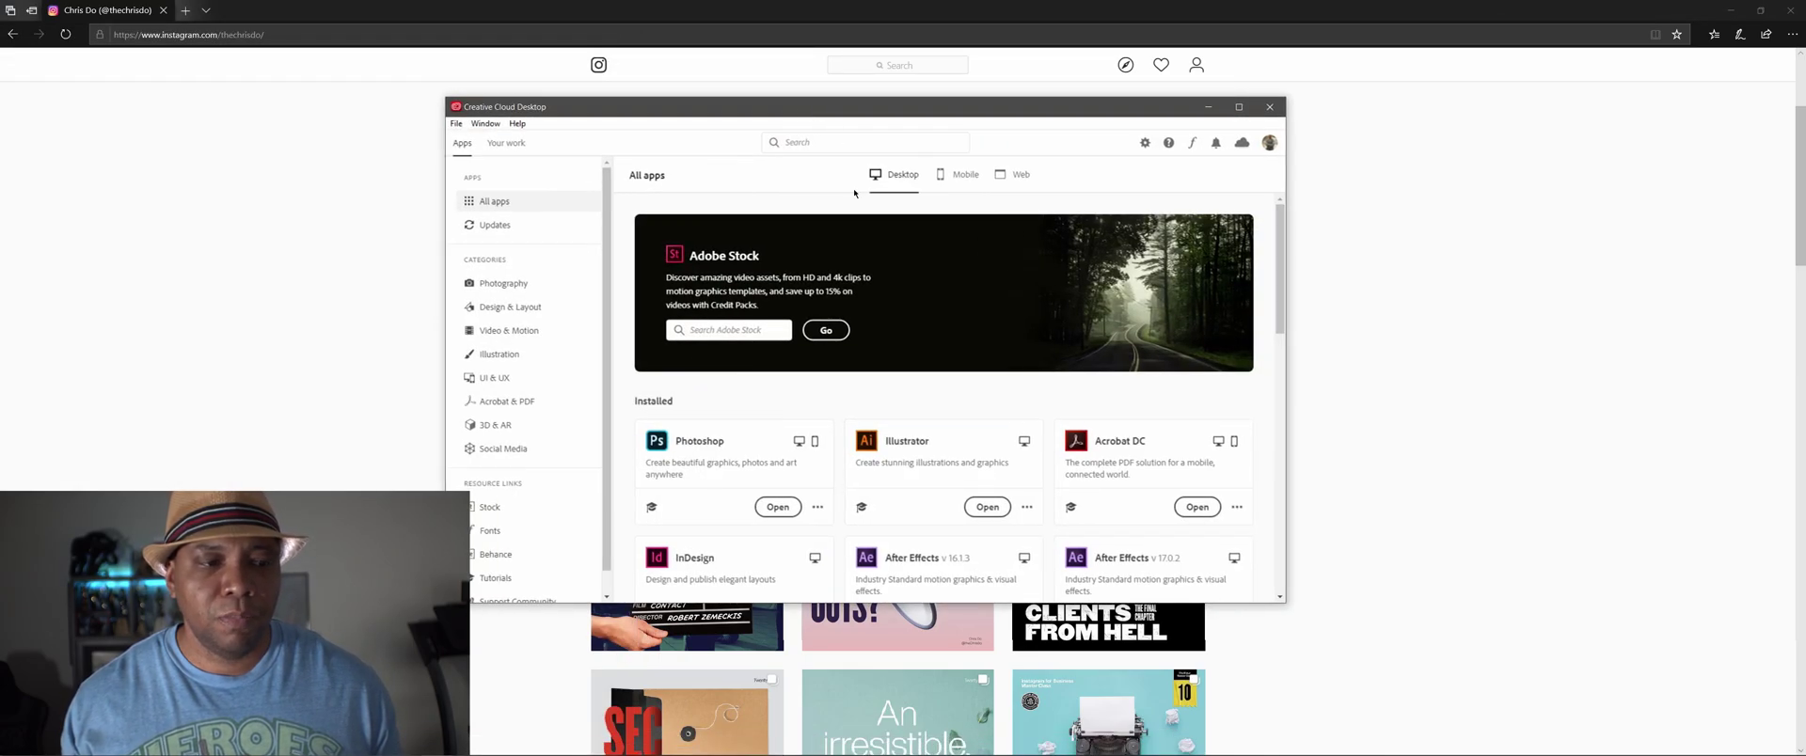
click(486, 452)
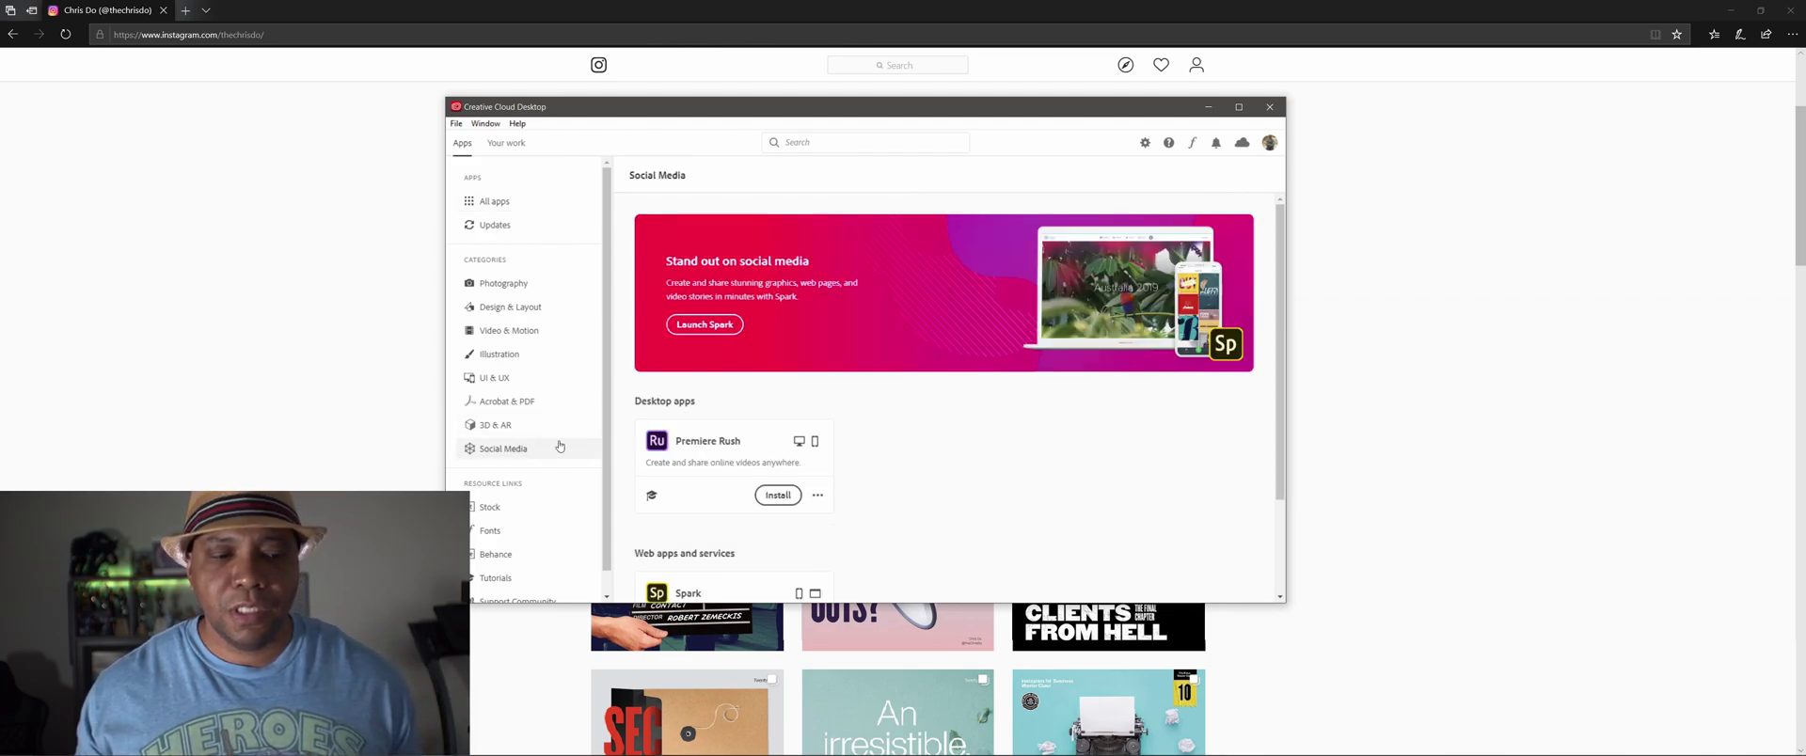
scroll(700, 451, down, 3)
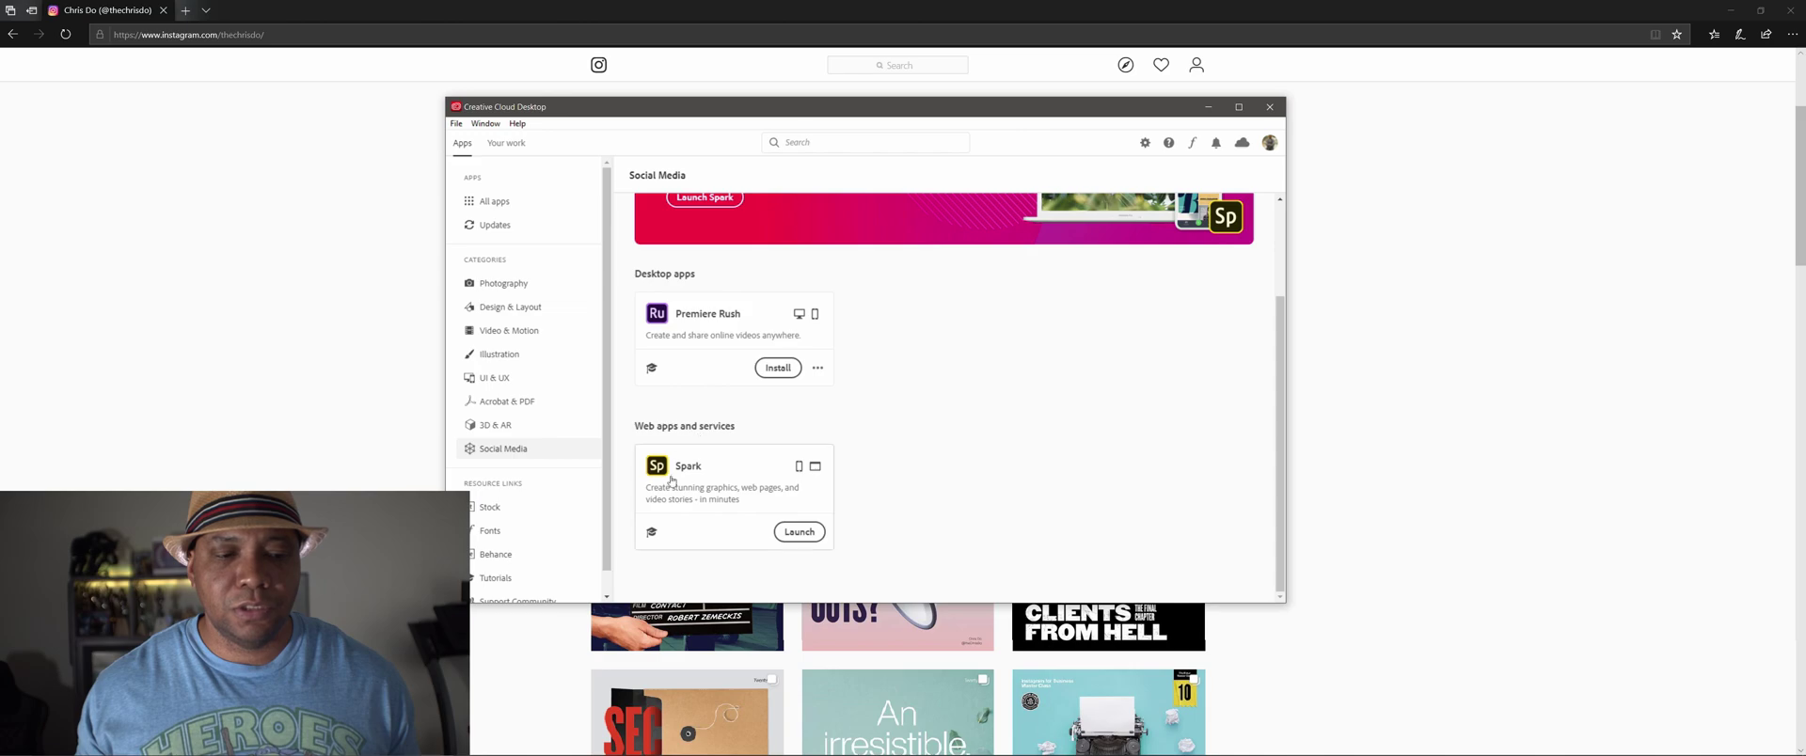
click(799, 531)
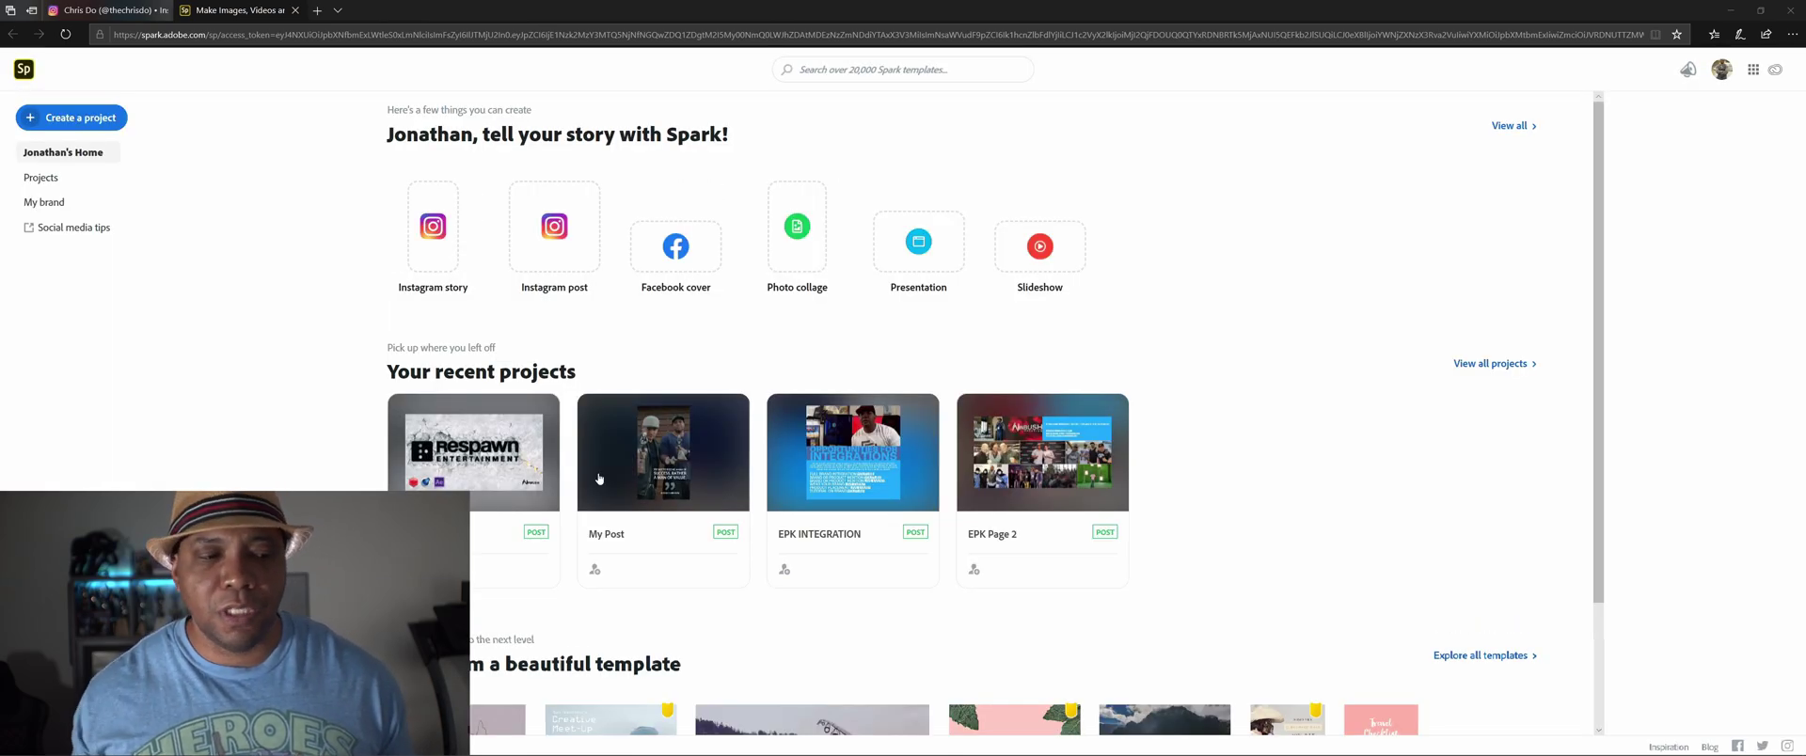
Step: Look over recent projects on the Spark home page, then start a new Instagram post
scroll(712, 347, down, 1)
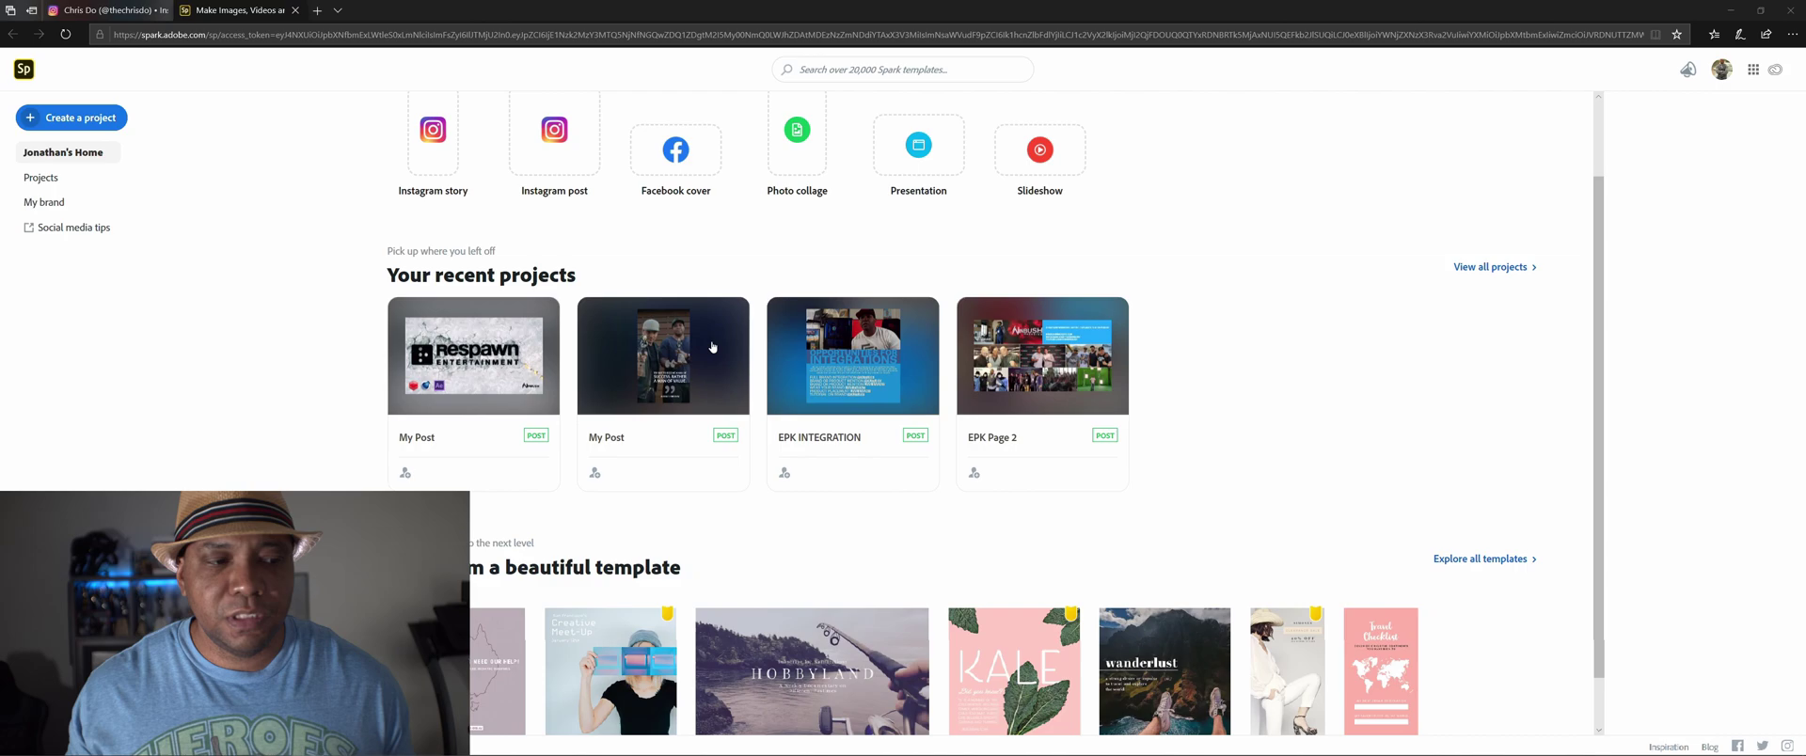
mouse_move(910, 373)
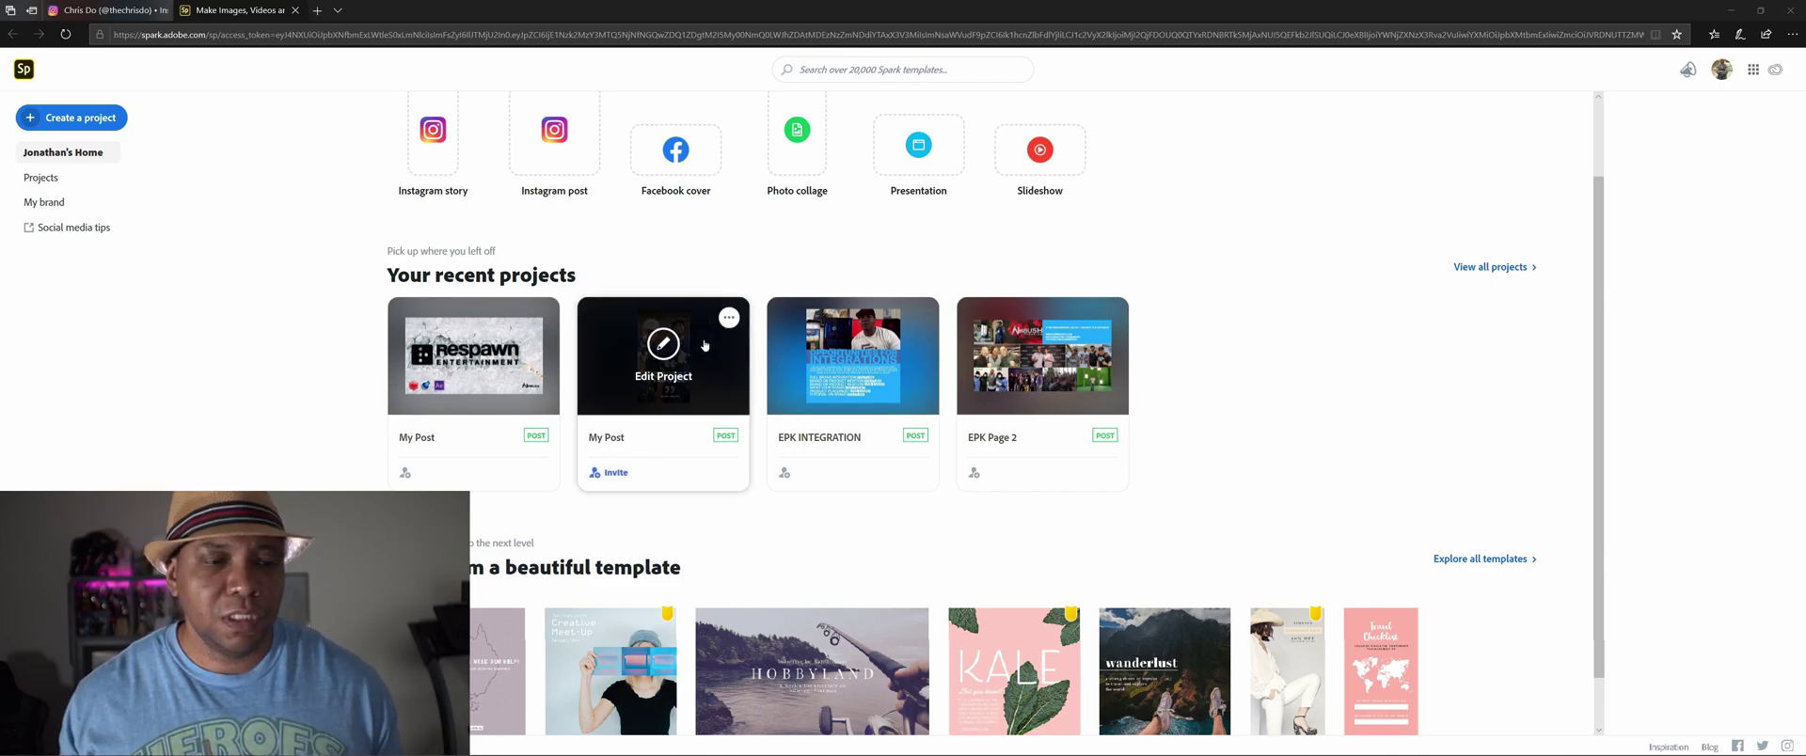
mouse_move(538, 374)
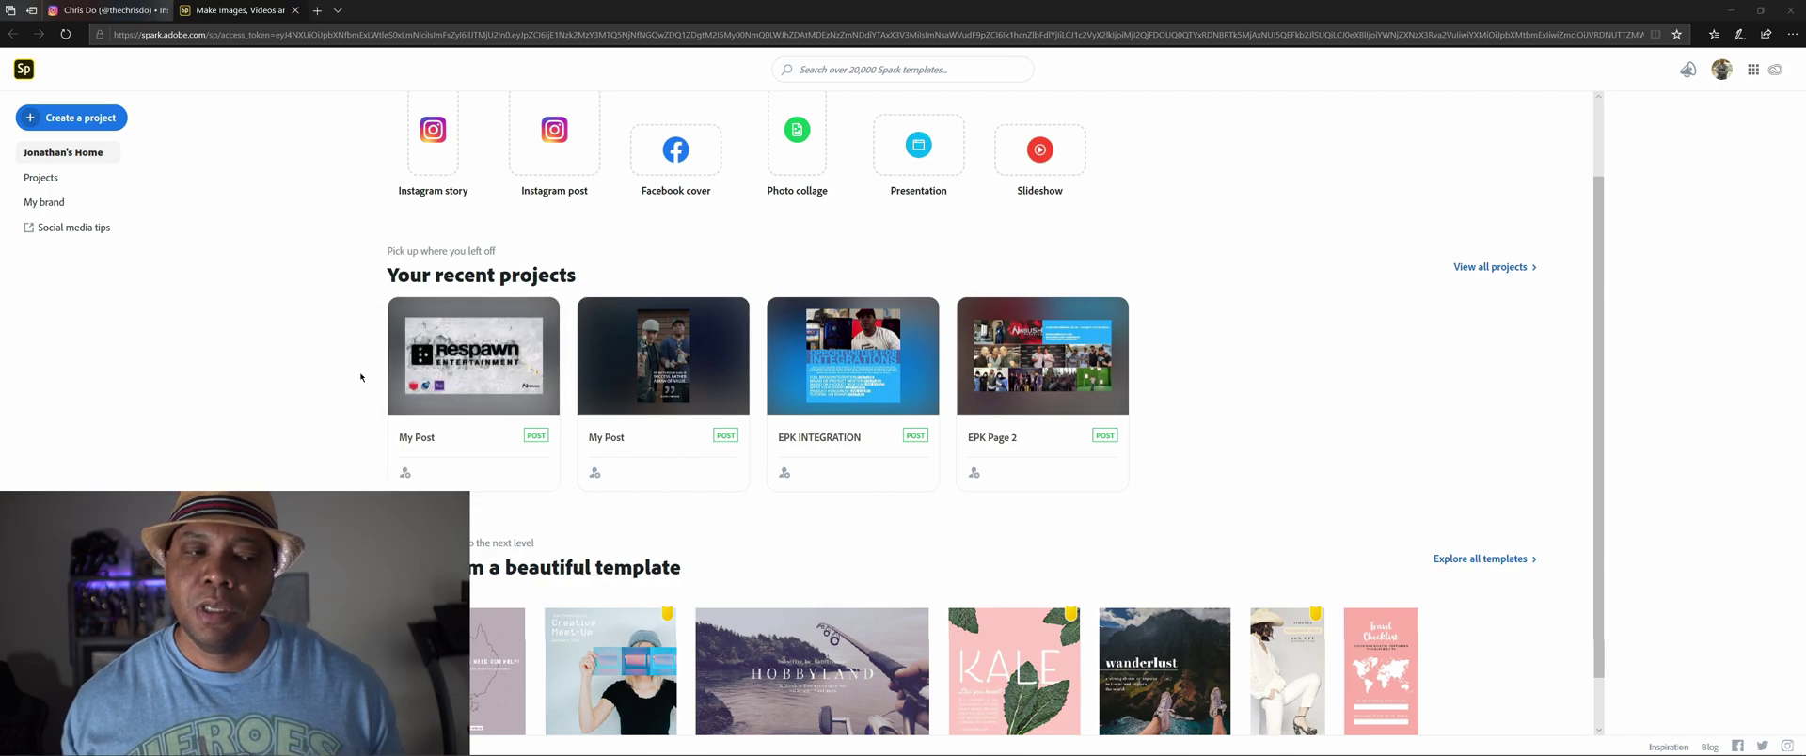
mouse_move(461, 376)
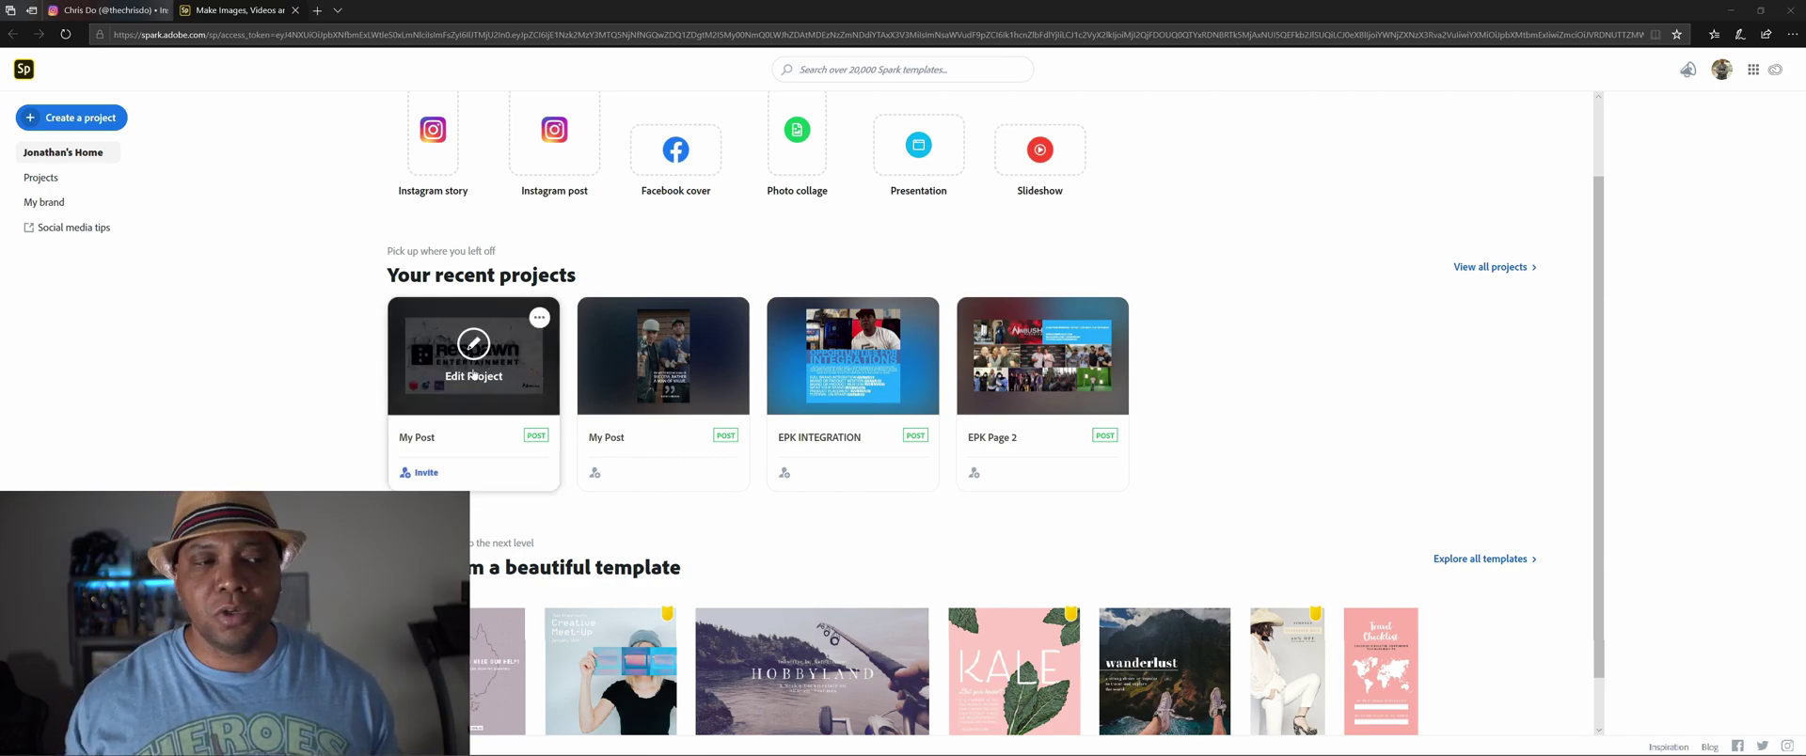
scroll(602, 151, up, 2)
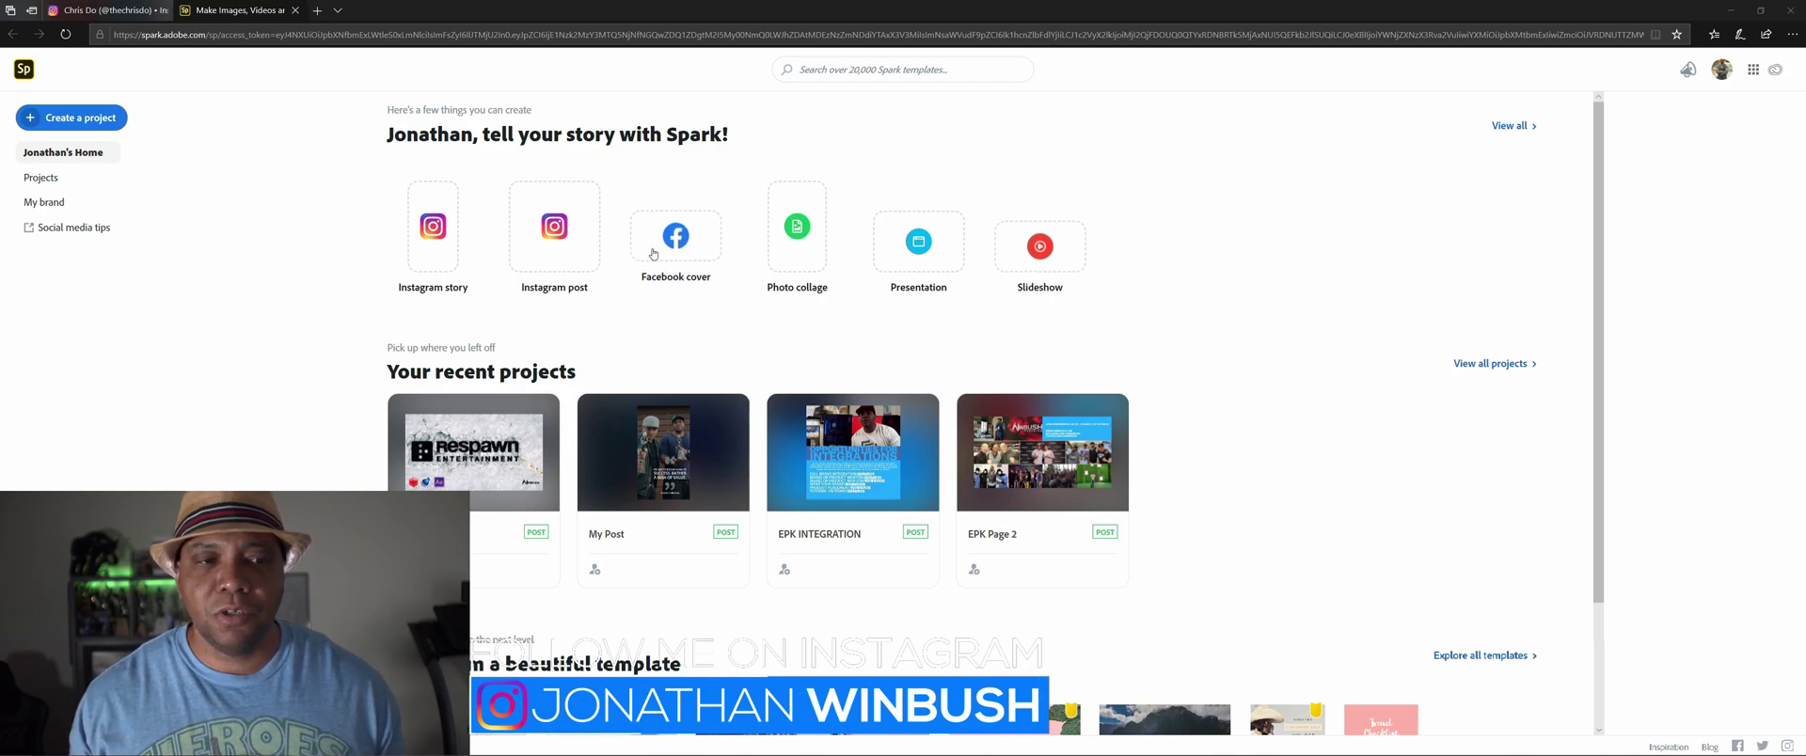
click(567, 243)
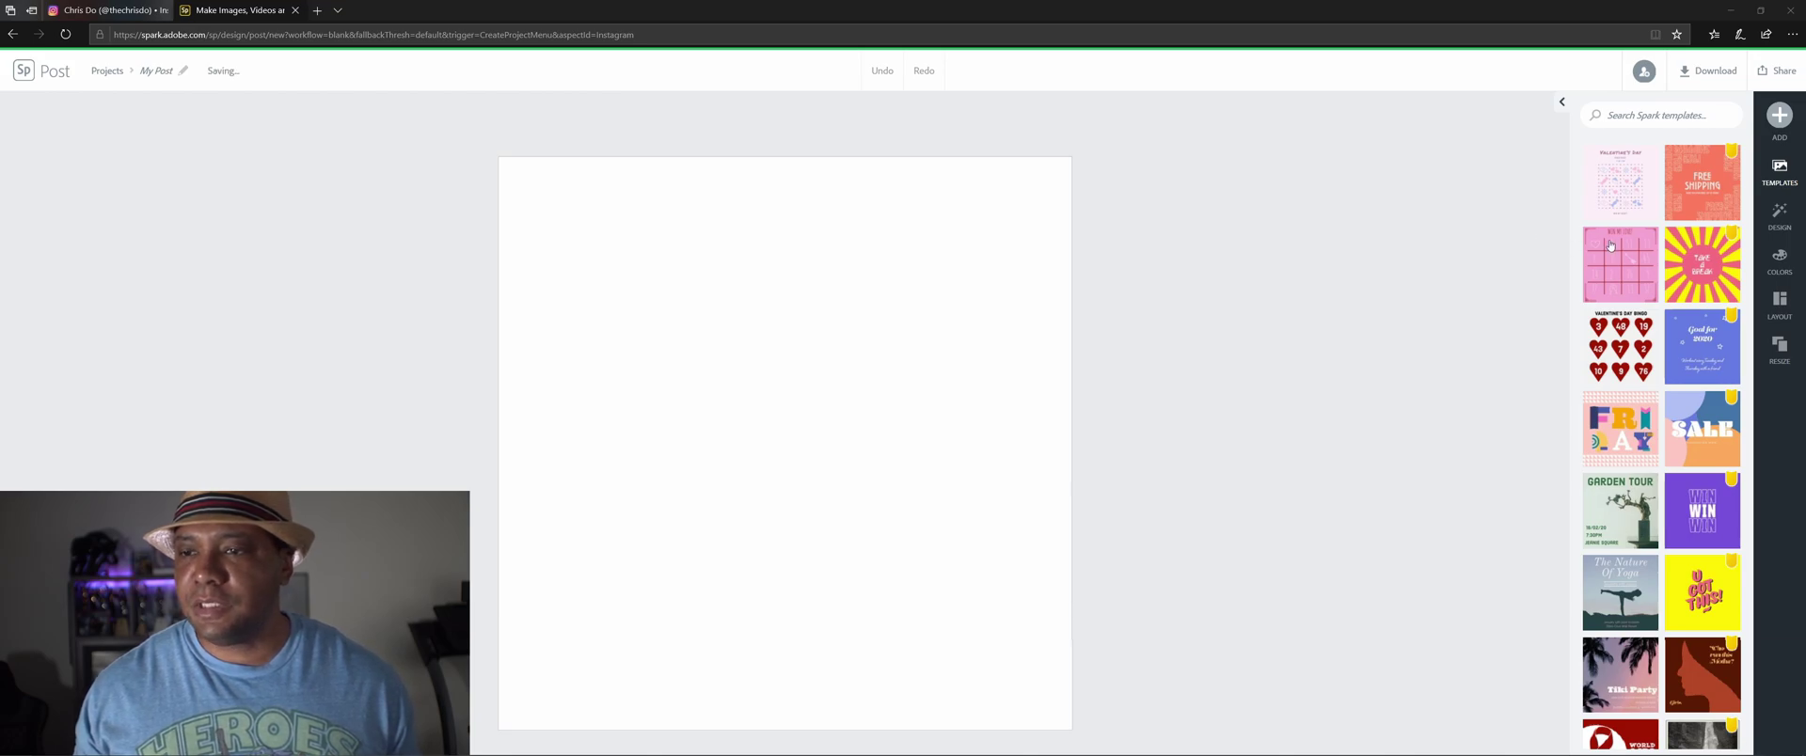
Step: Search Spark templates for 'inspirational' and browse the results
scroll(1610, 245, down, 5)
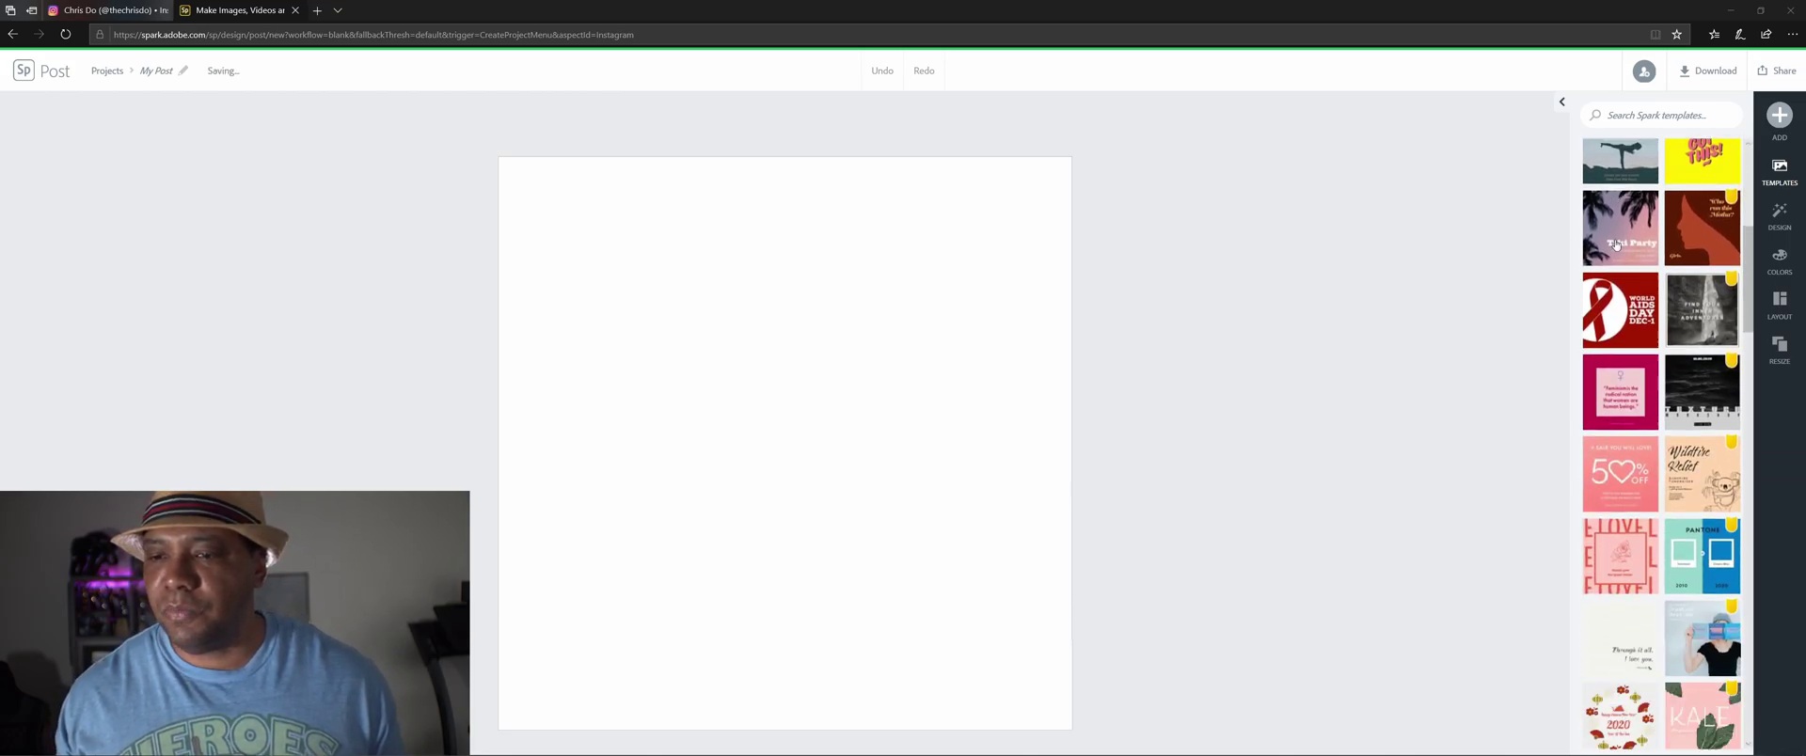
scroll(1615, 245, down, 3)
scroll(1617, 235, up, 7)
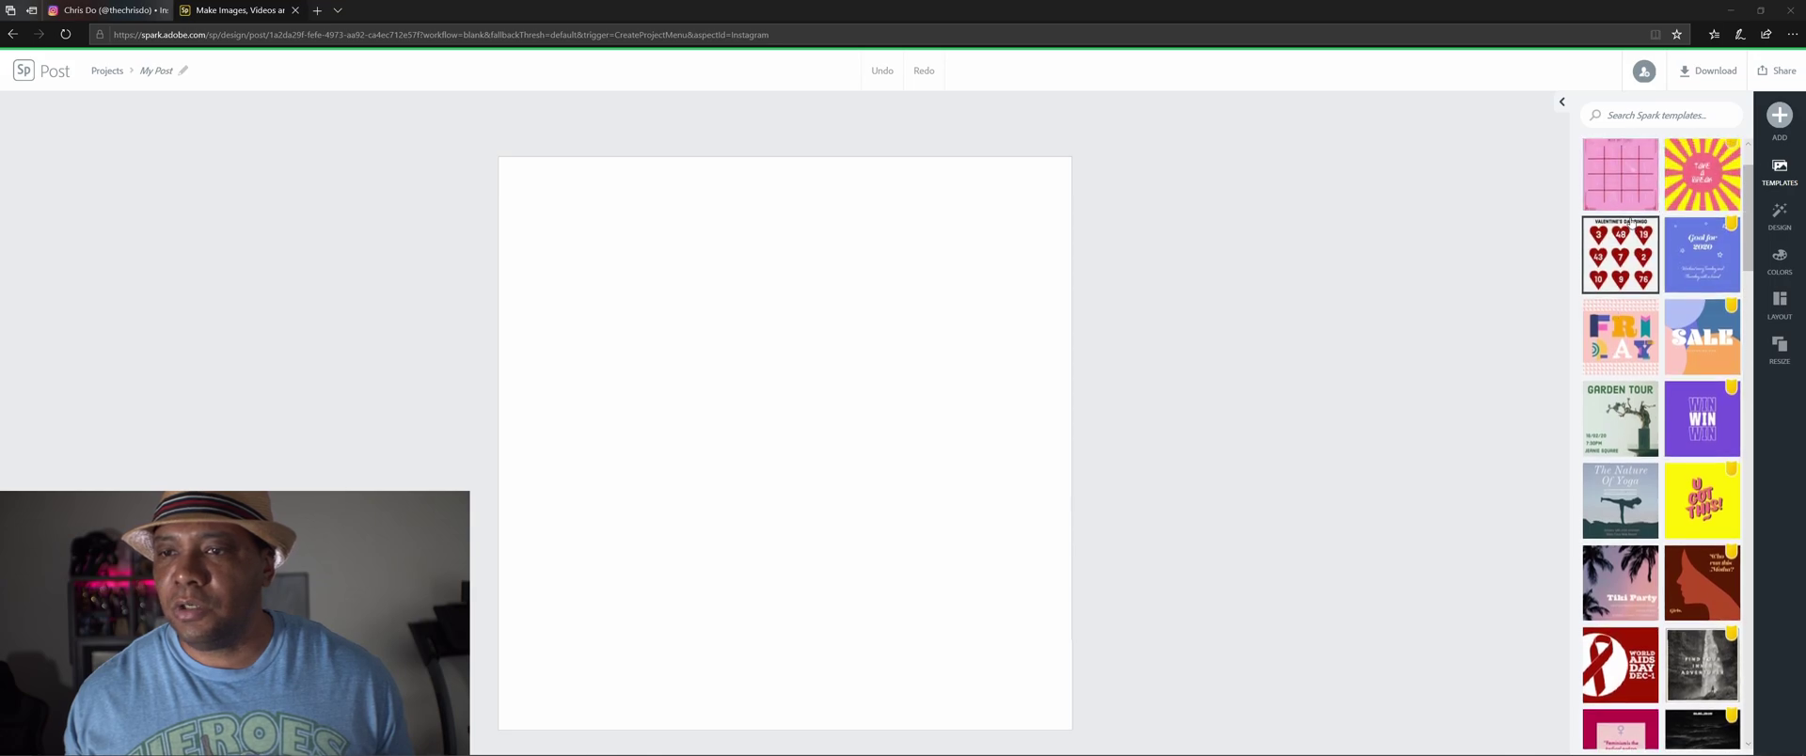
scroll(1631, 220, up, 1)
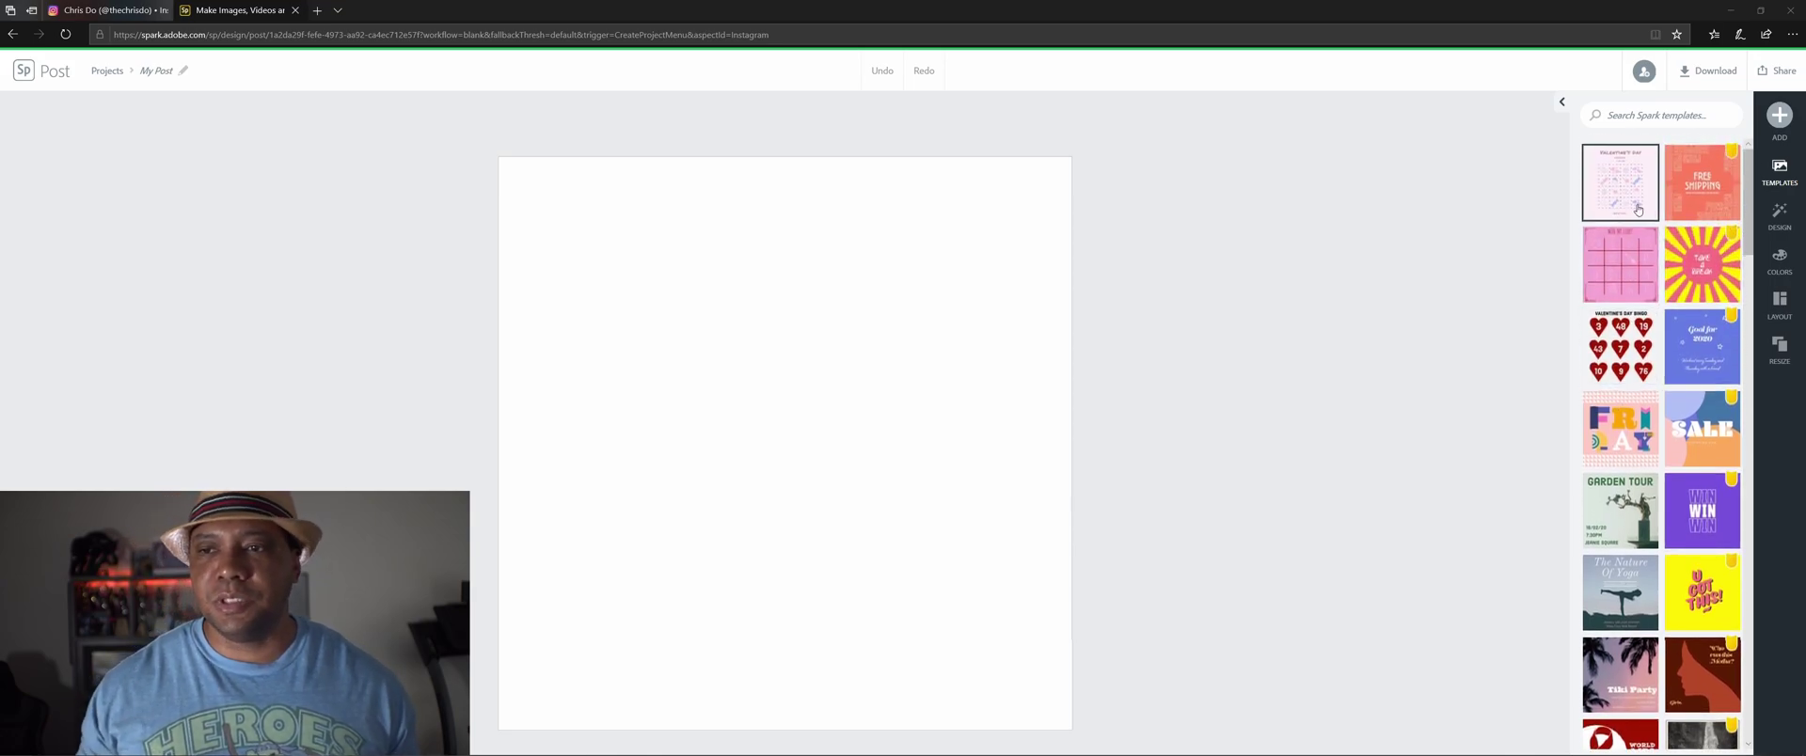
click(1647, 117)
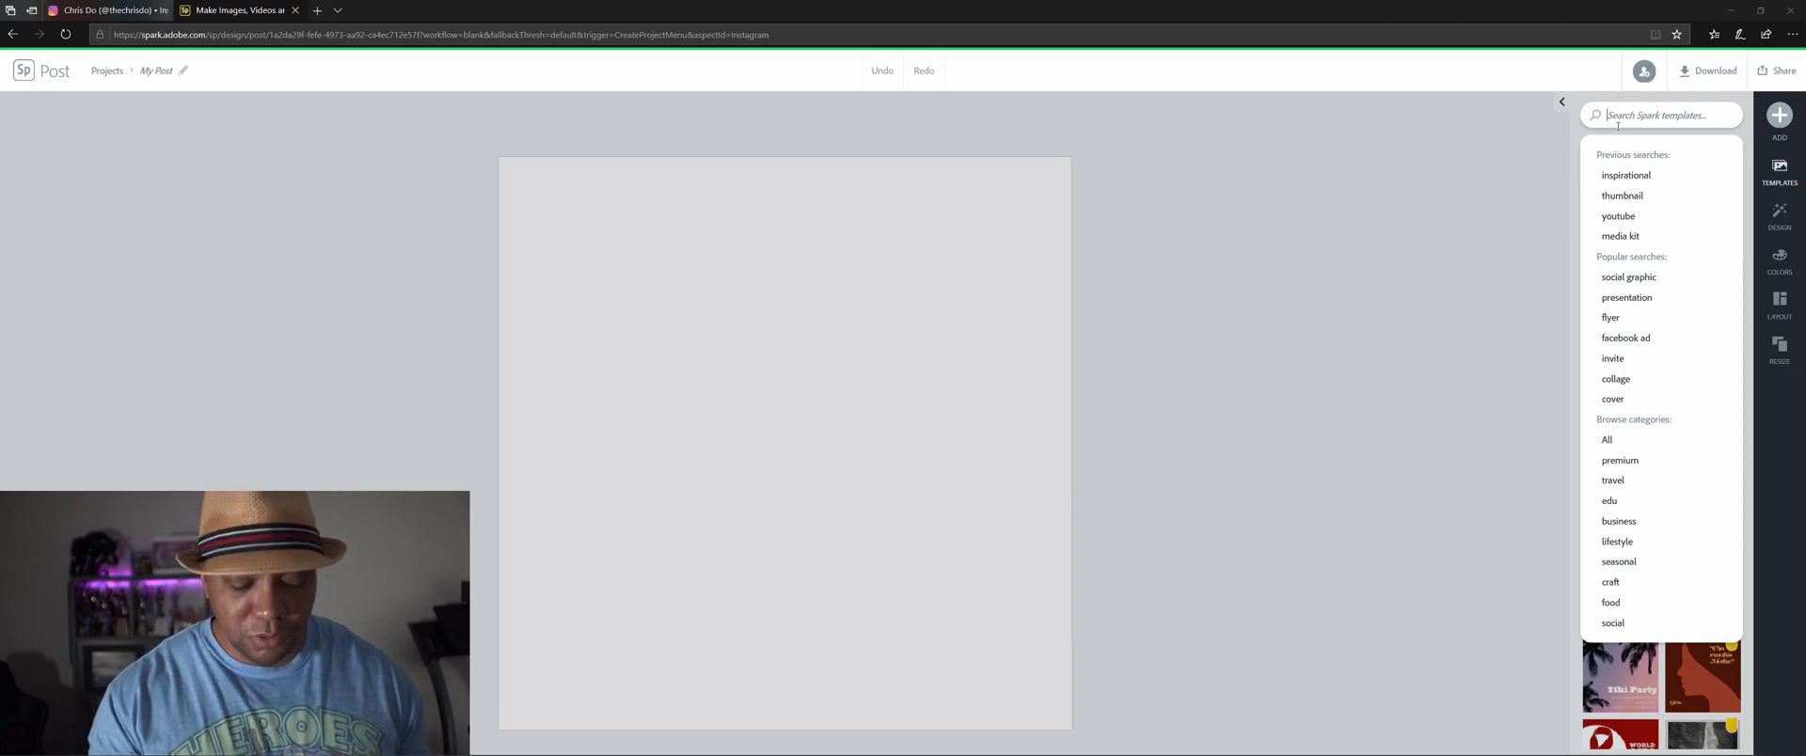
text(insp)
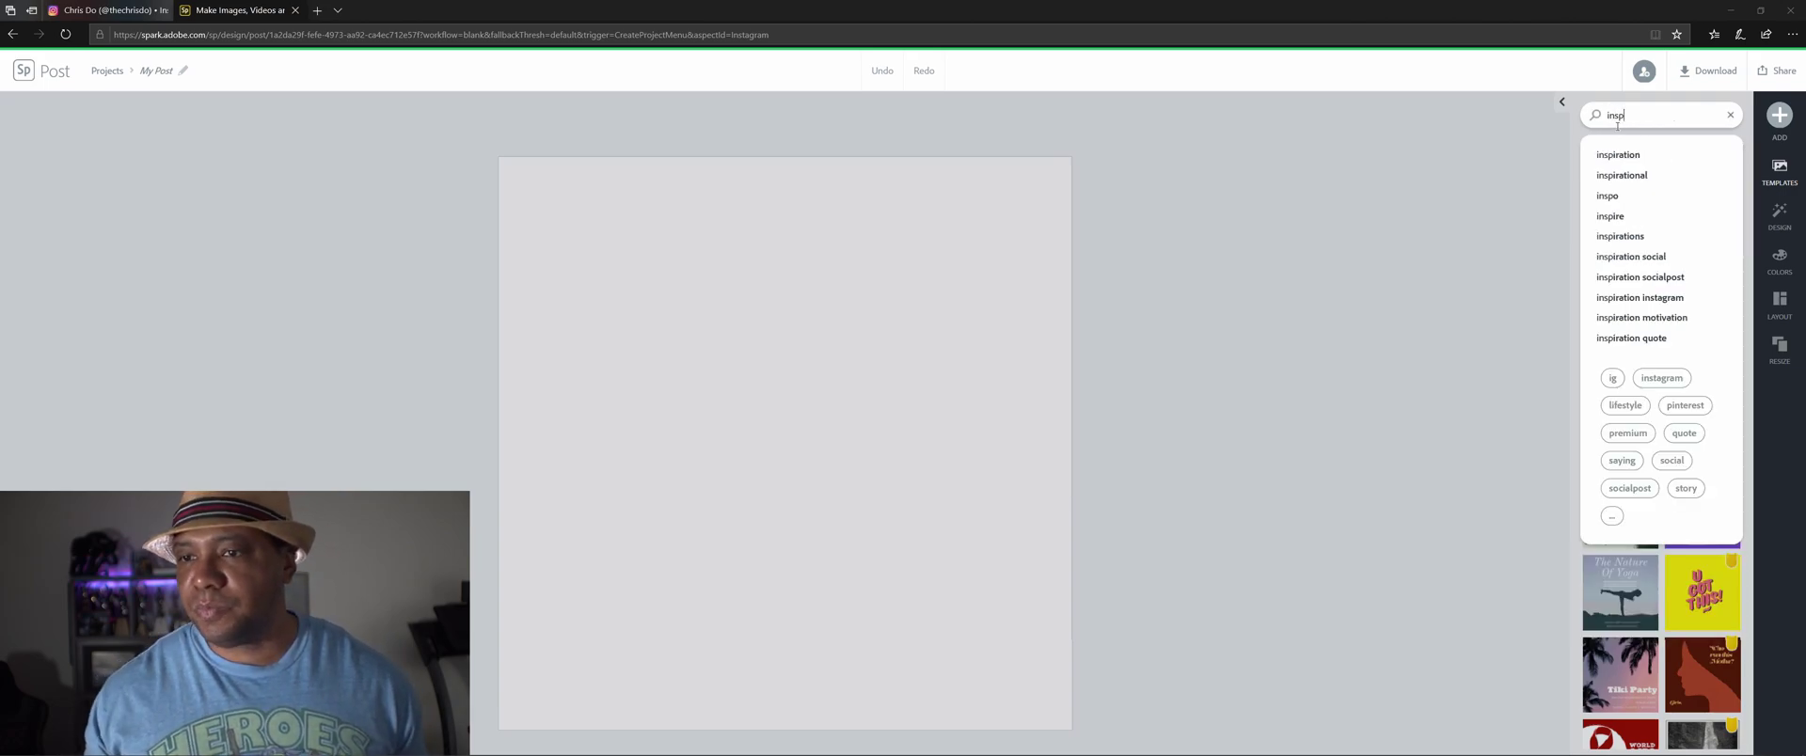
click(1633, 176)
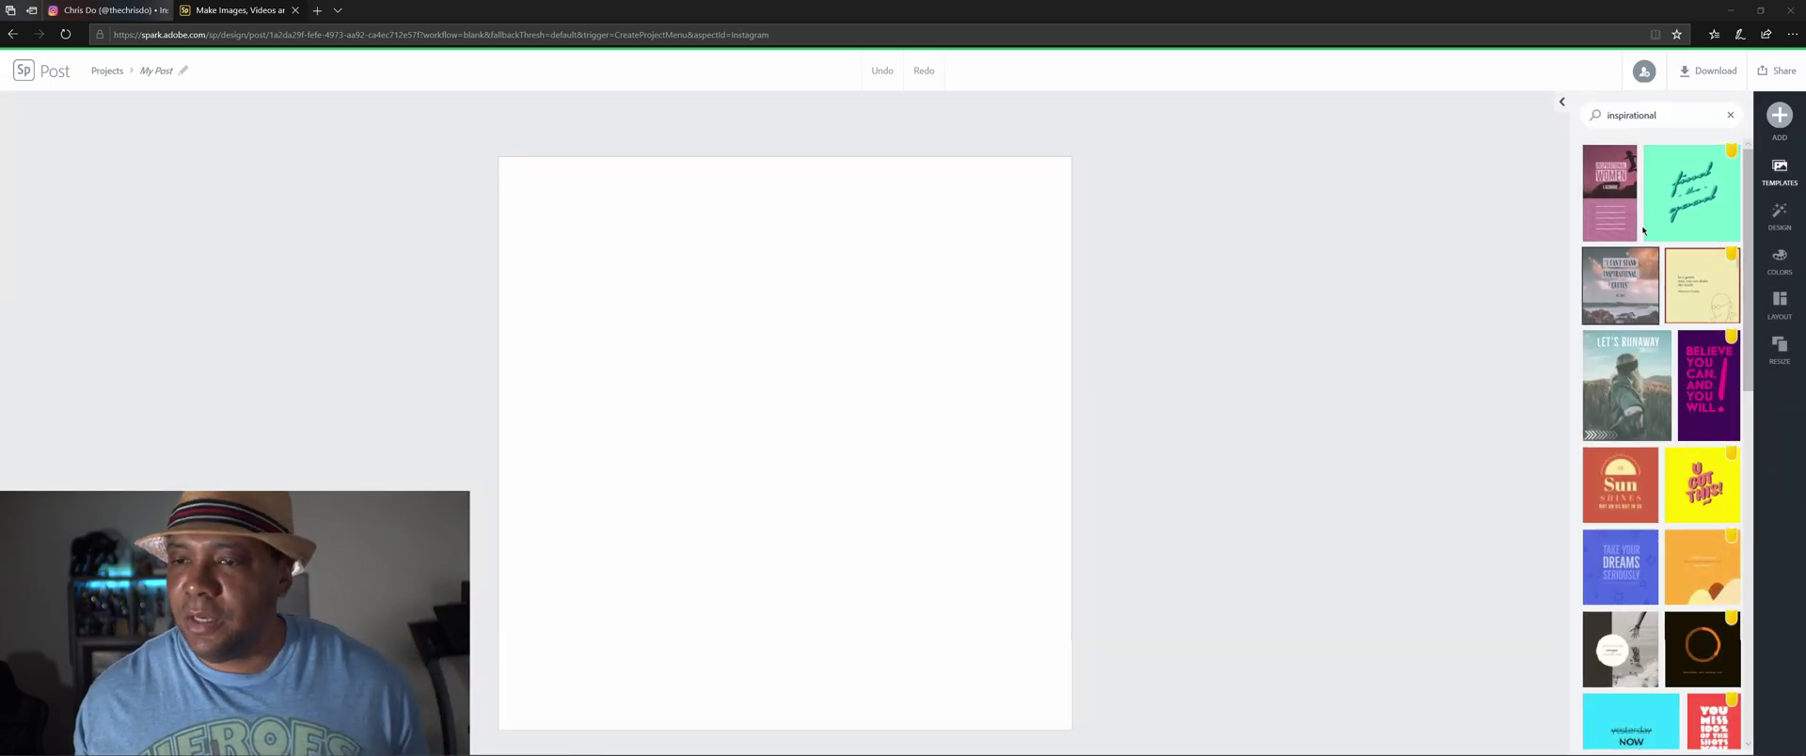
scroll(1645, 282, down, 2)
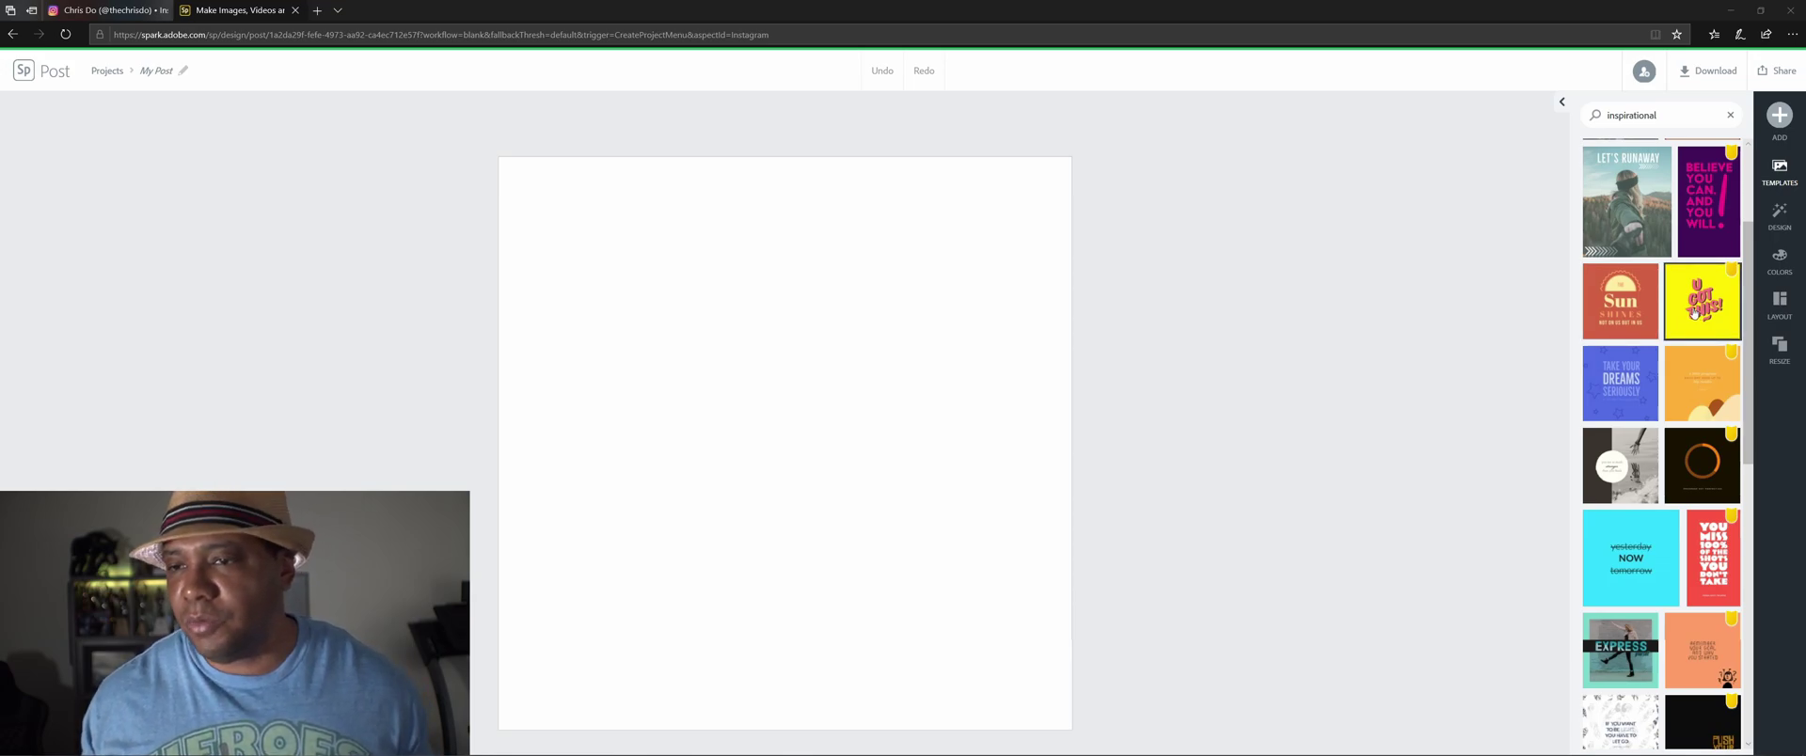
scroll(1696, 311, up, 2)
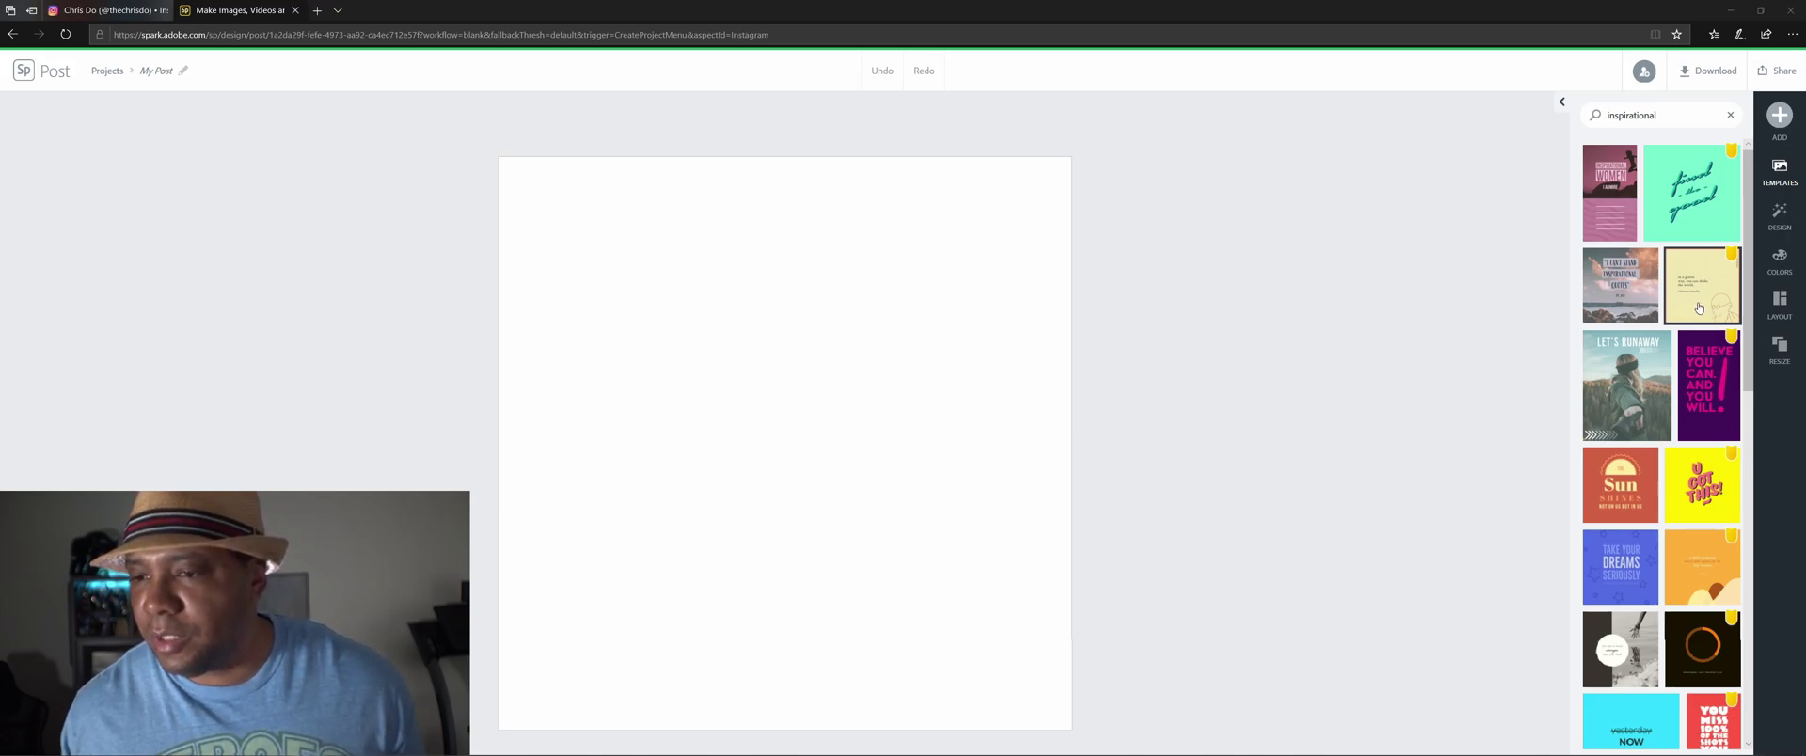
Step: Preview the yellow Gandhi quote template and create the project from it
click(1698, 308)
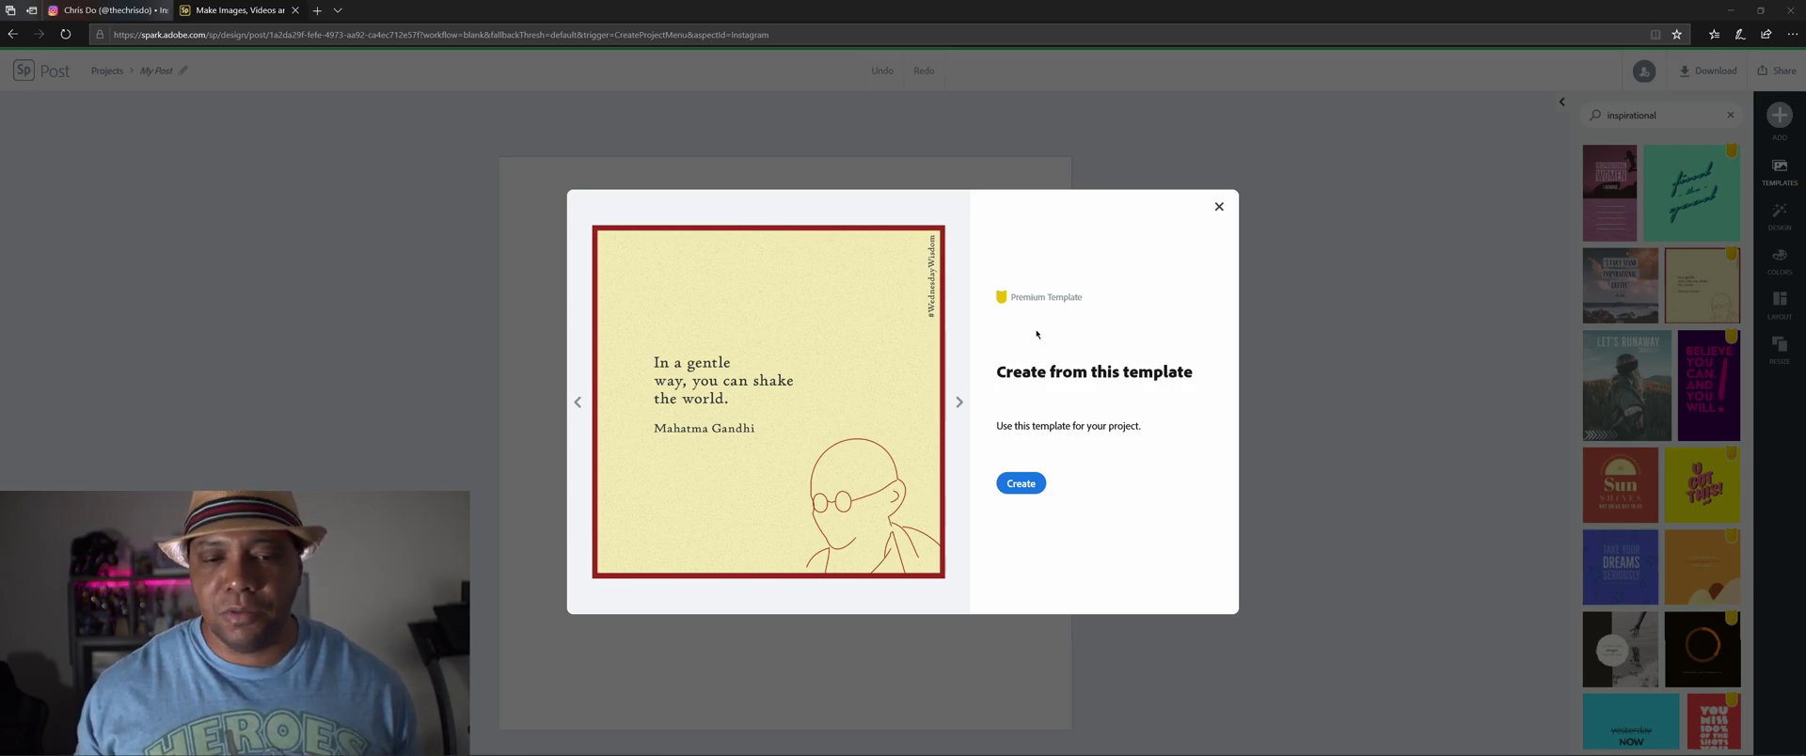
click(1010, 485)
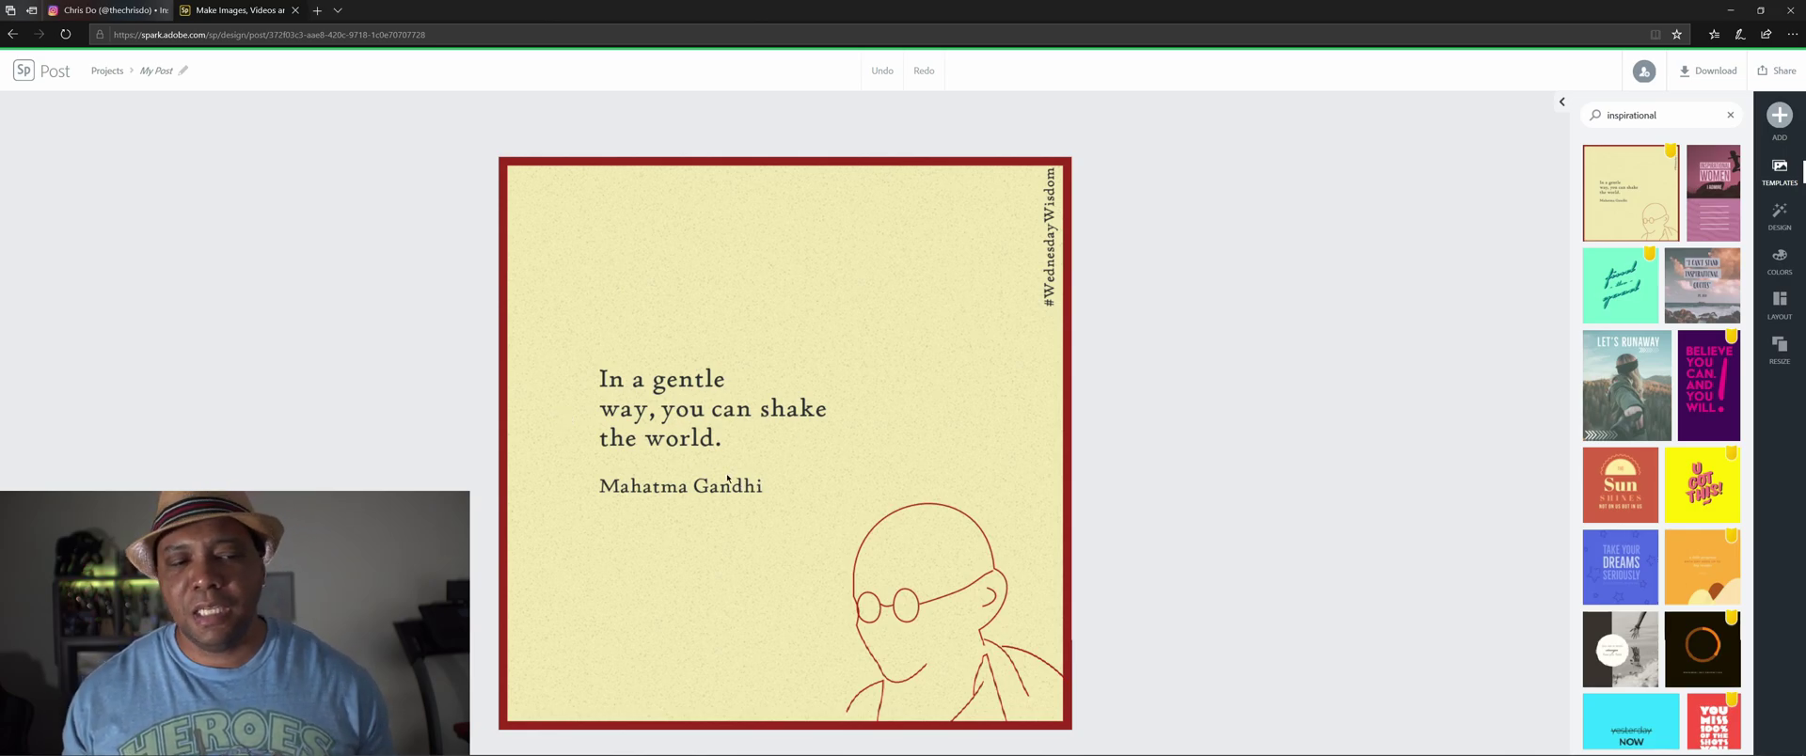
Step: Set the quote in Bebas Neue Regular and move it up above the Gandhi caption
click(679, 421)
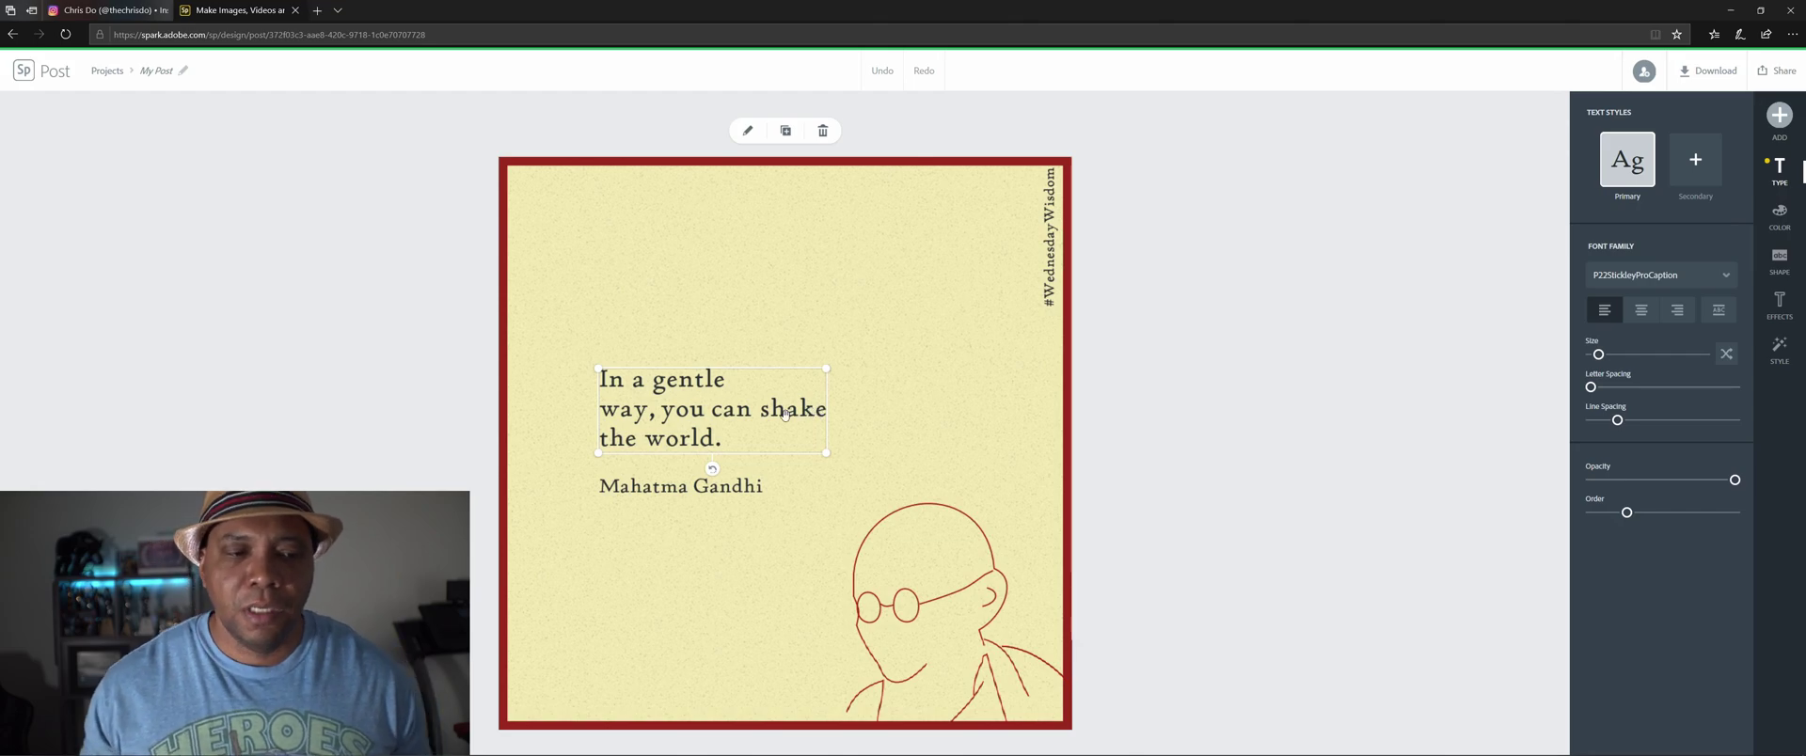
click(1637, 279)
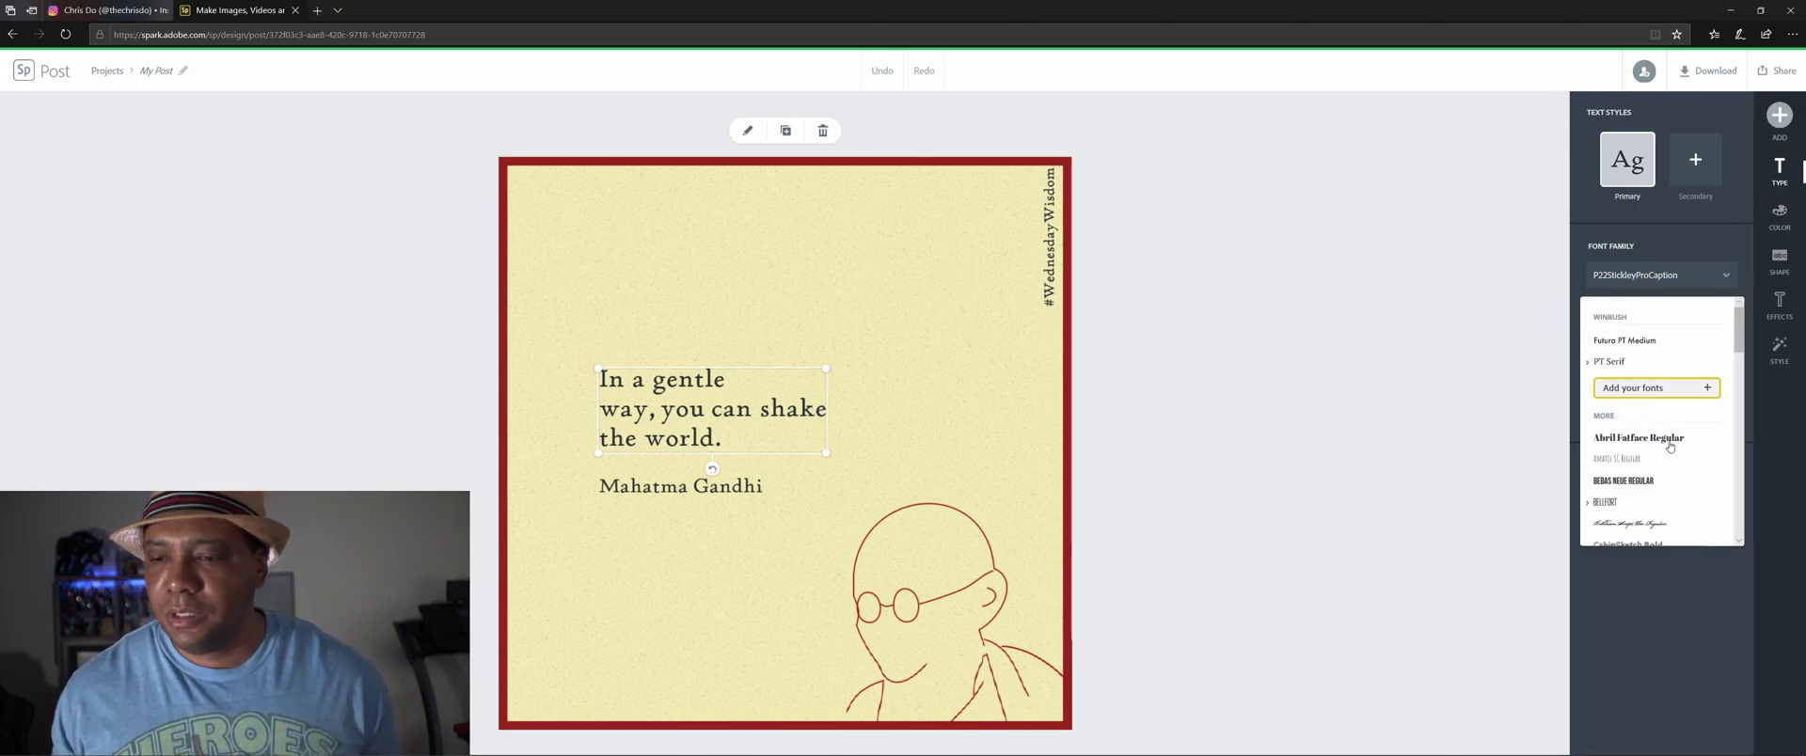
drag(1742, 336, 1742, 349)
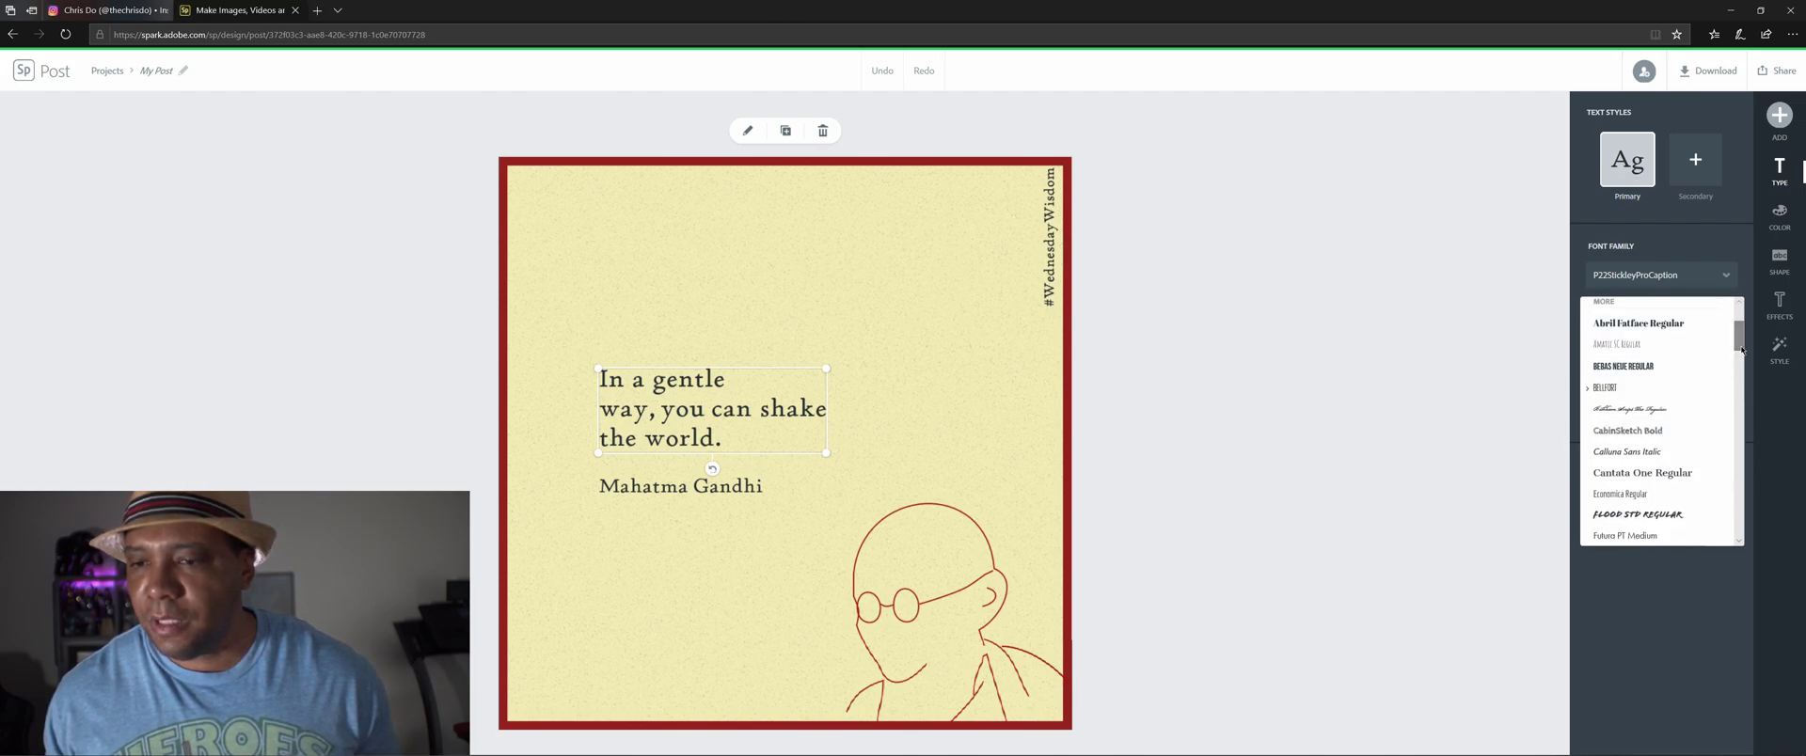
click(1611, 367)
drag(683, 421, 672, 311)
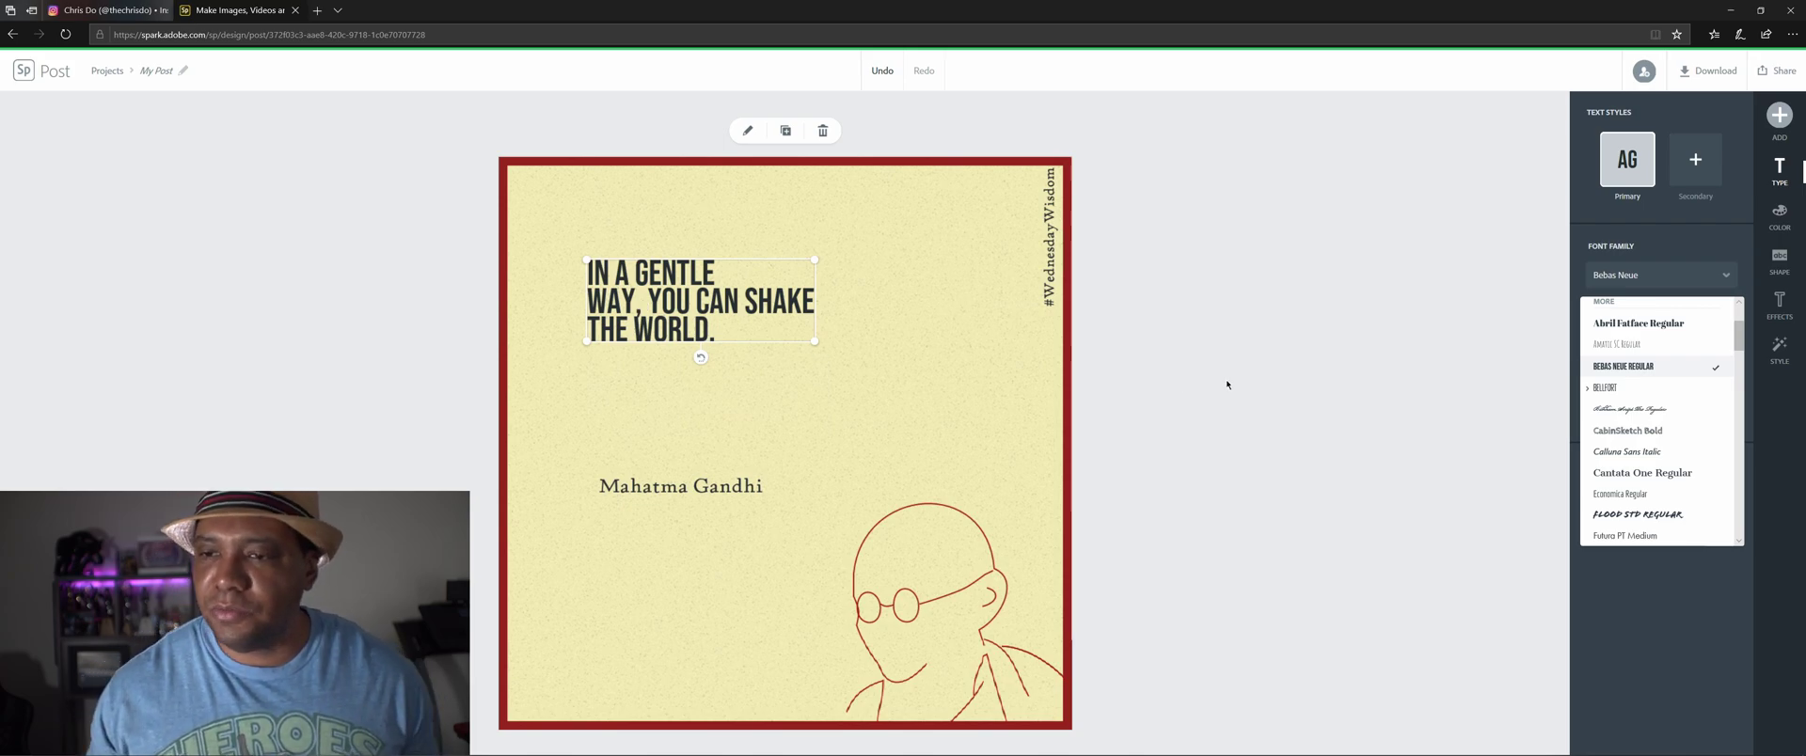
click(1708, 270)
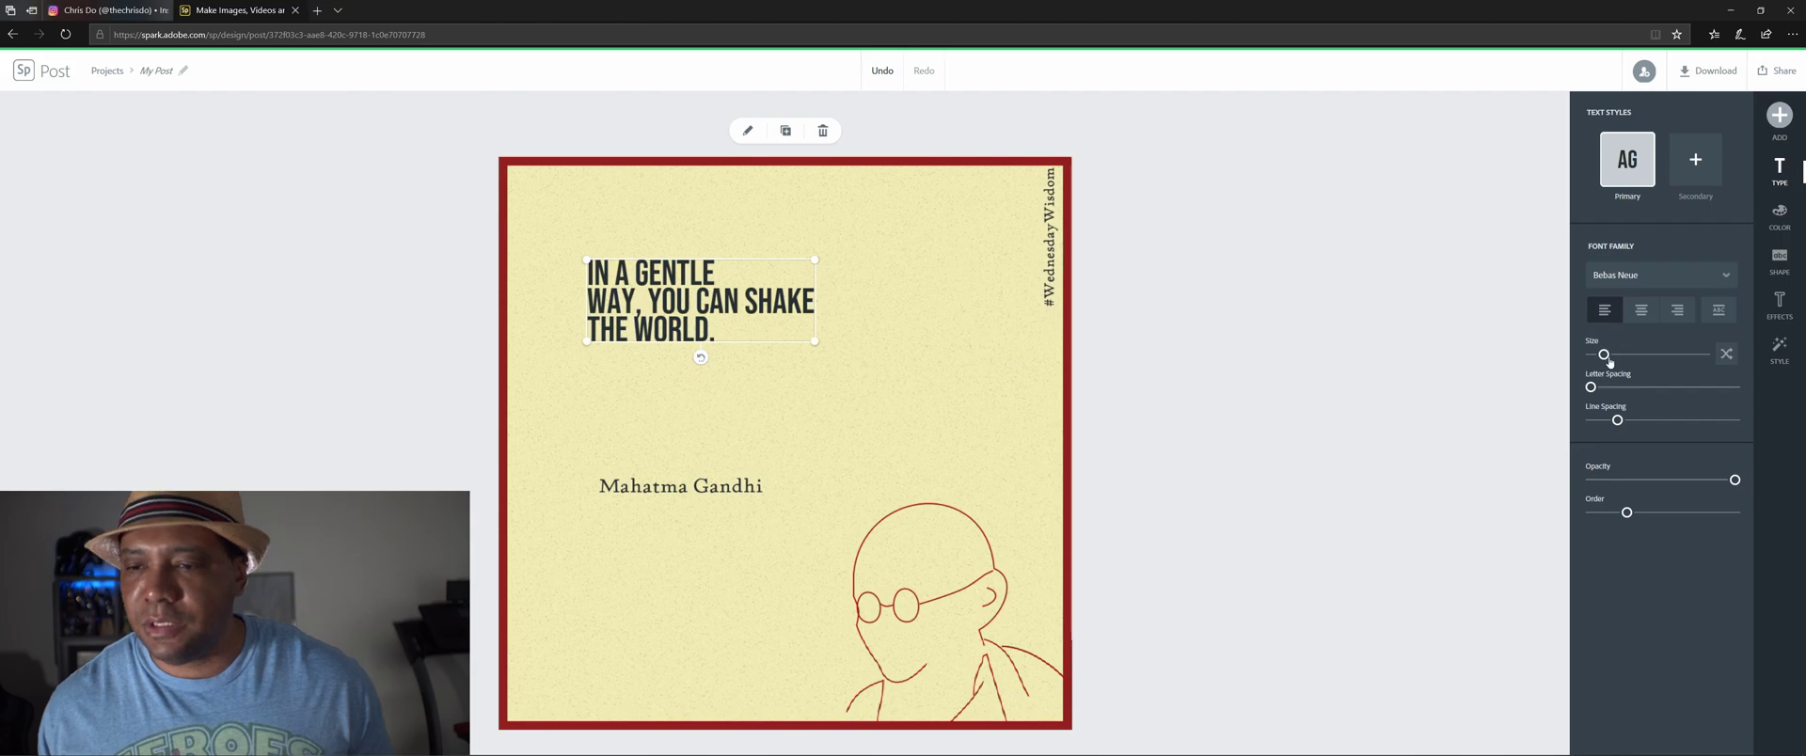
Step: Enlarge the quote text to size 110 and nudge it slightly right and up
drag(1602, 356, 1611, 356)
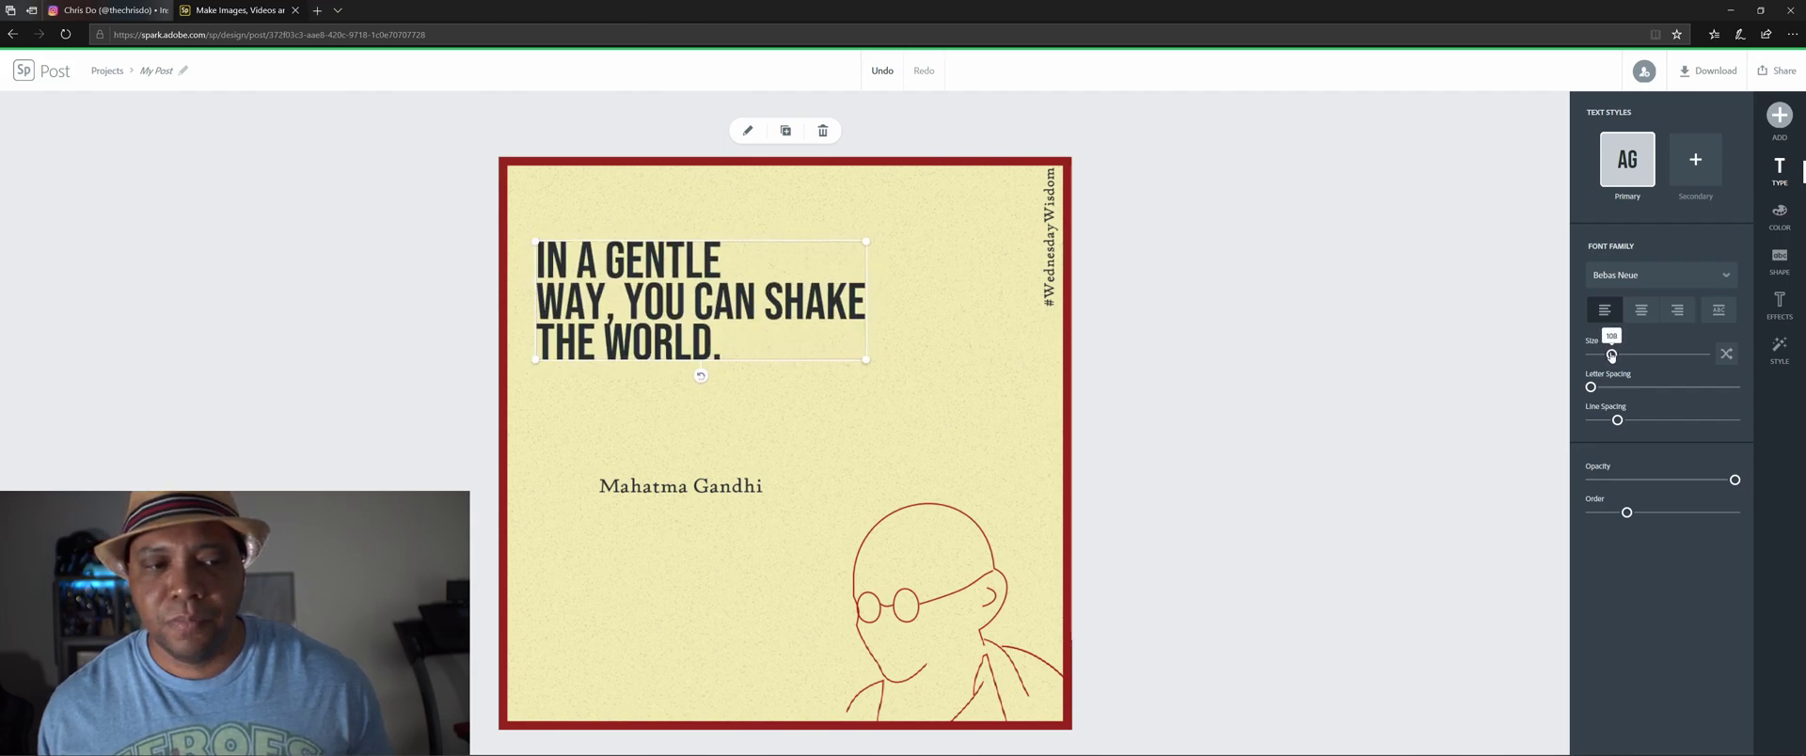
drag(865, 360, 934, 386)
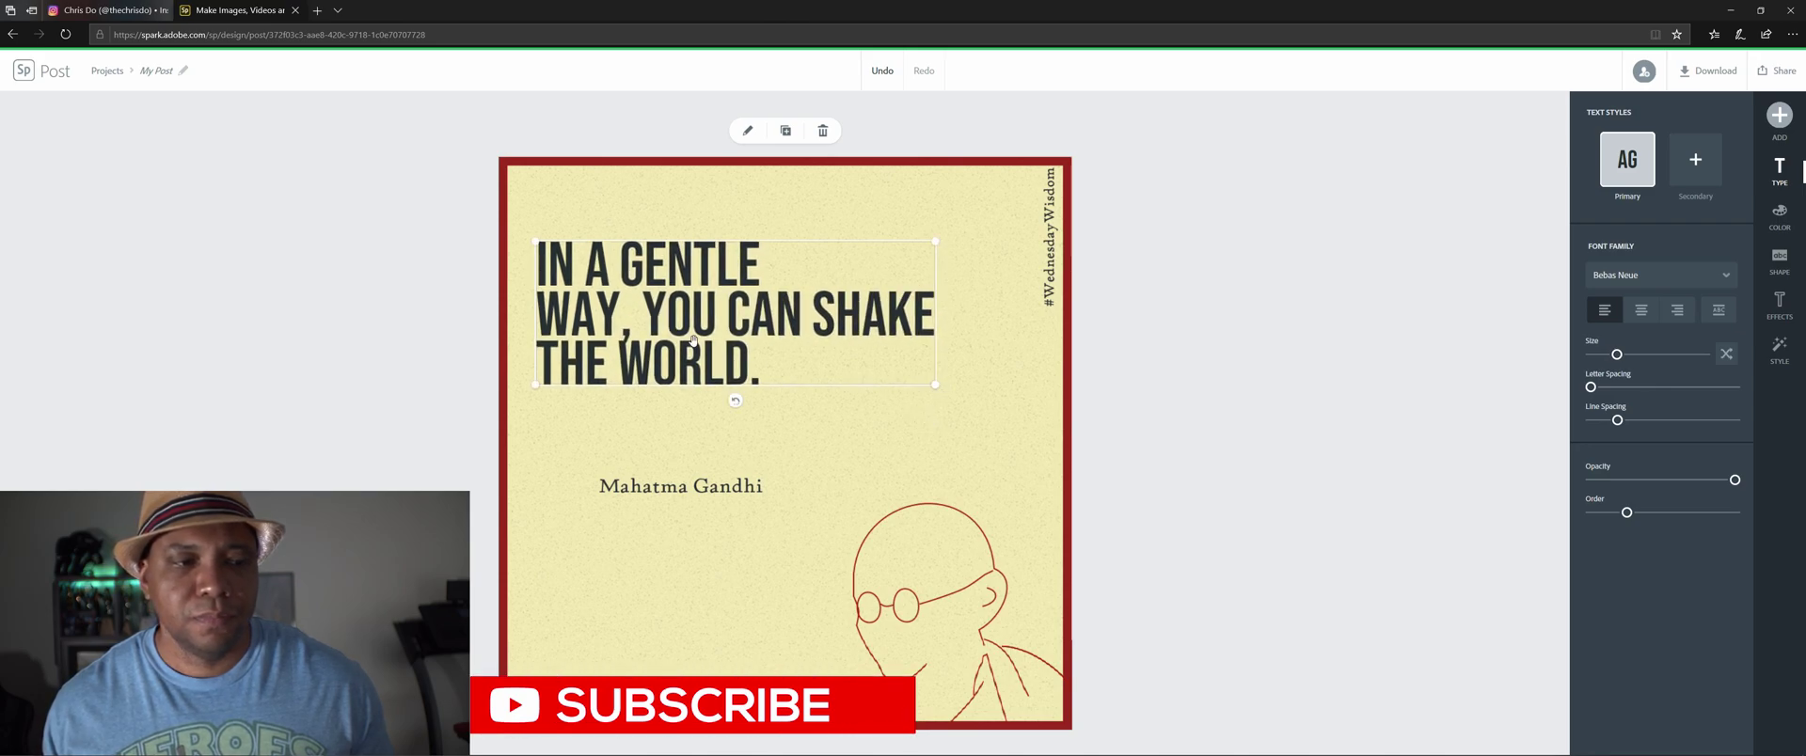
drag(693, 340, 704, 334)
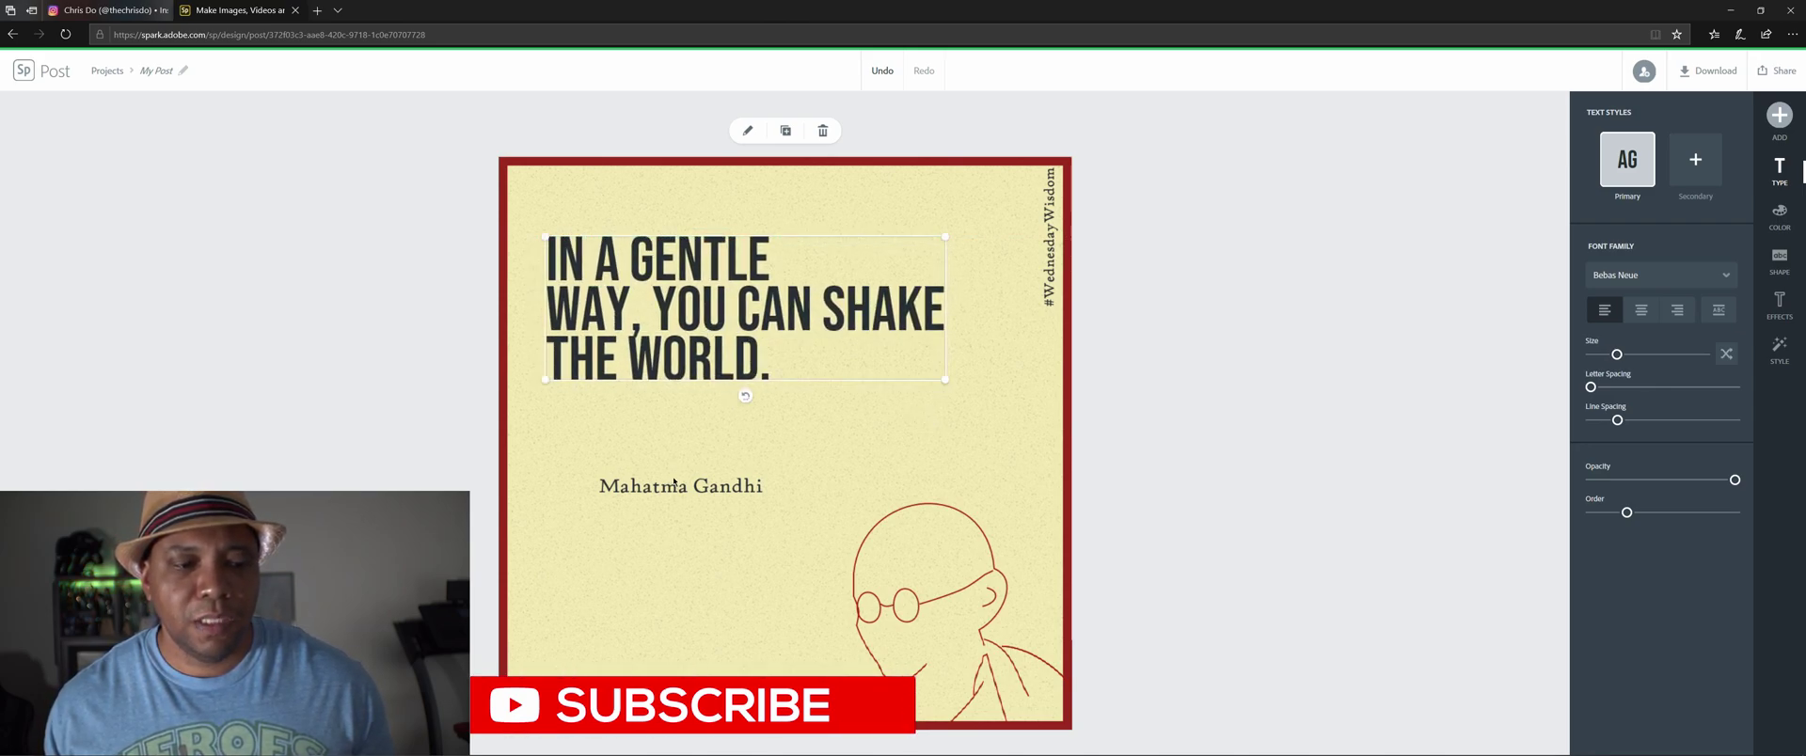
Step: Move the Mahatma Gandhi caption under the quote, set it in Bebas Neue Regular, and select both texts
drag(669, 487, 627, 414)
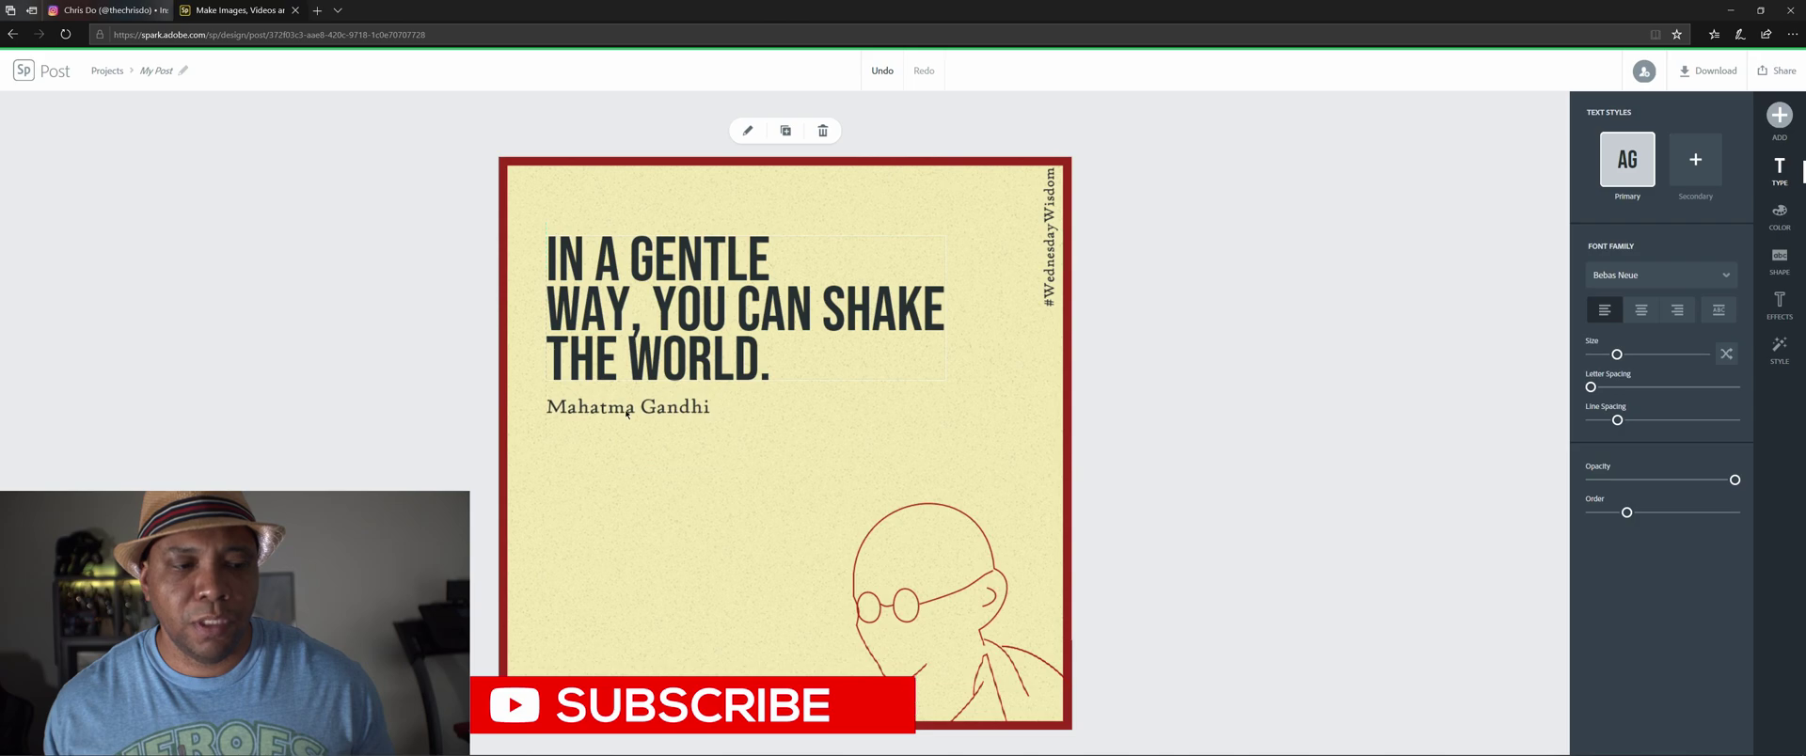
click(633, 420)
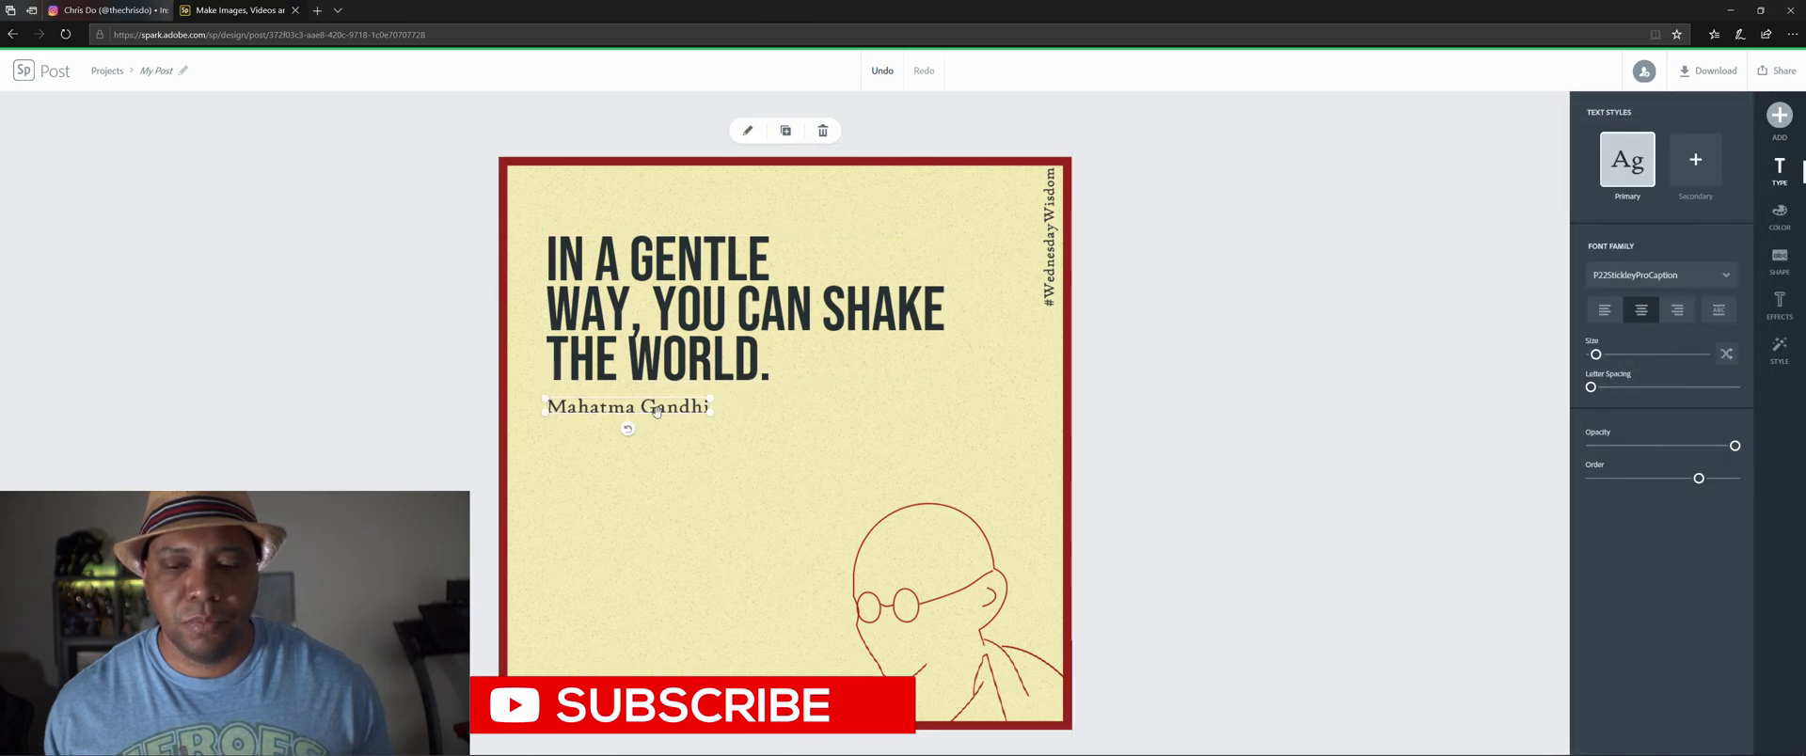
click(1650, 275)
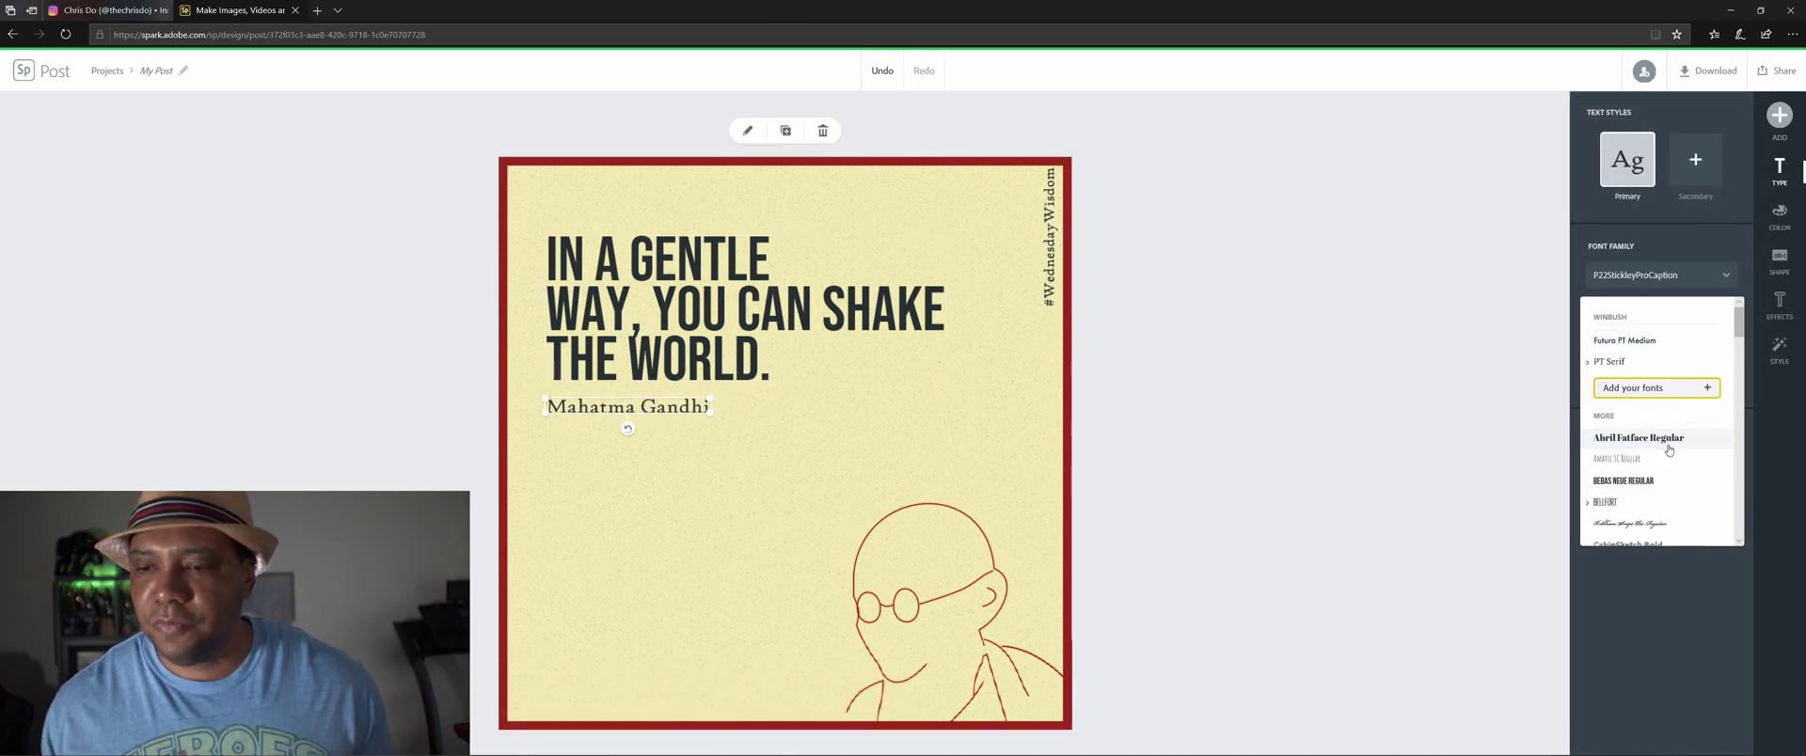
scroll(1651, 447, down, 1)
click(1639, 444)
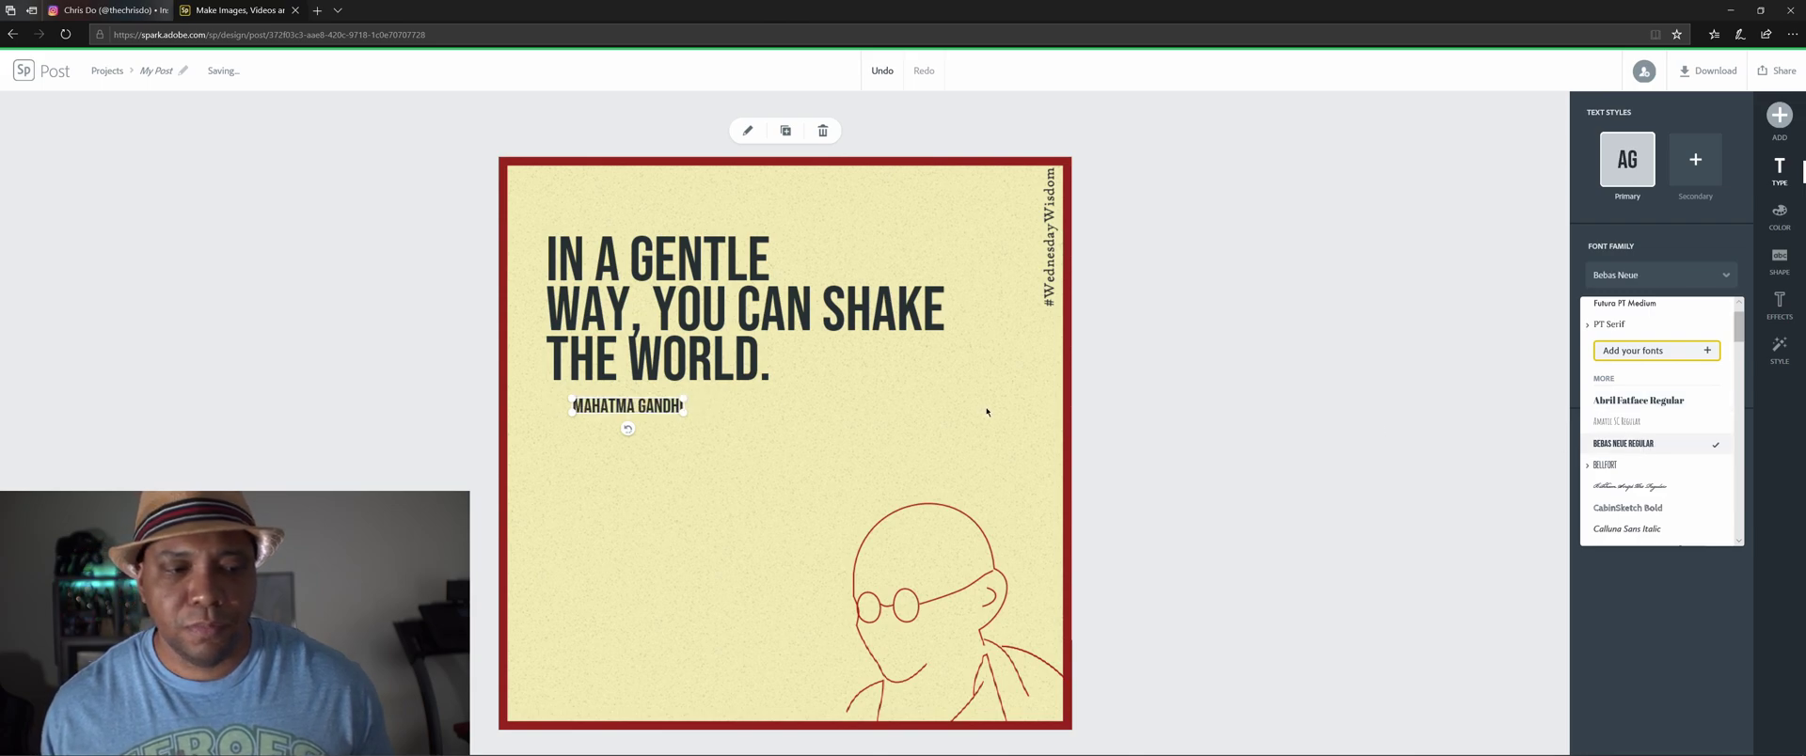
click(674, 327)
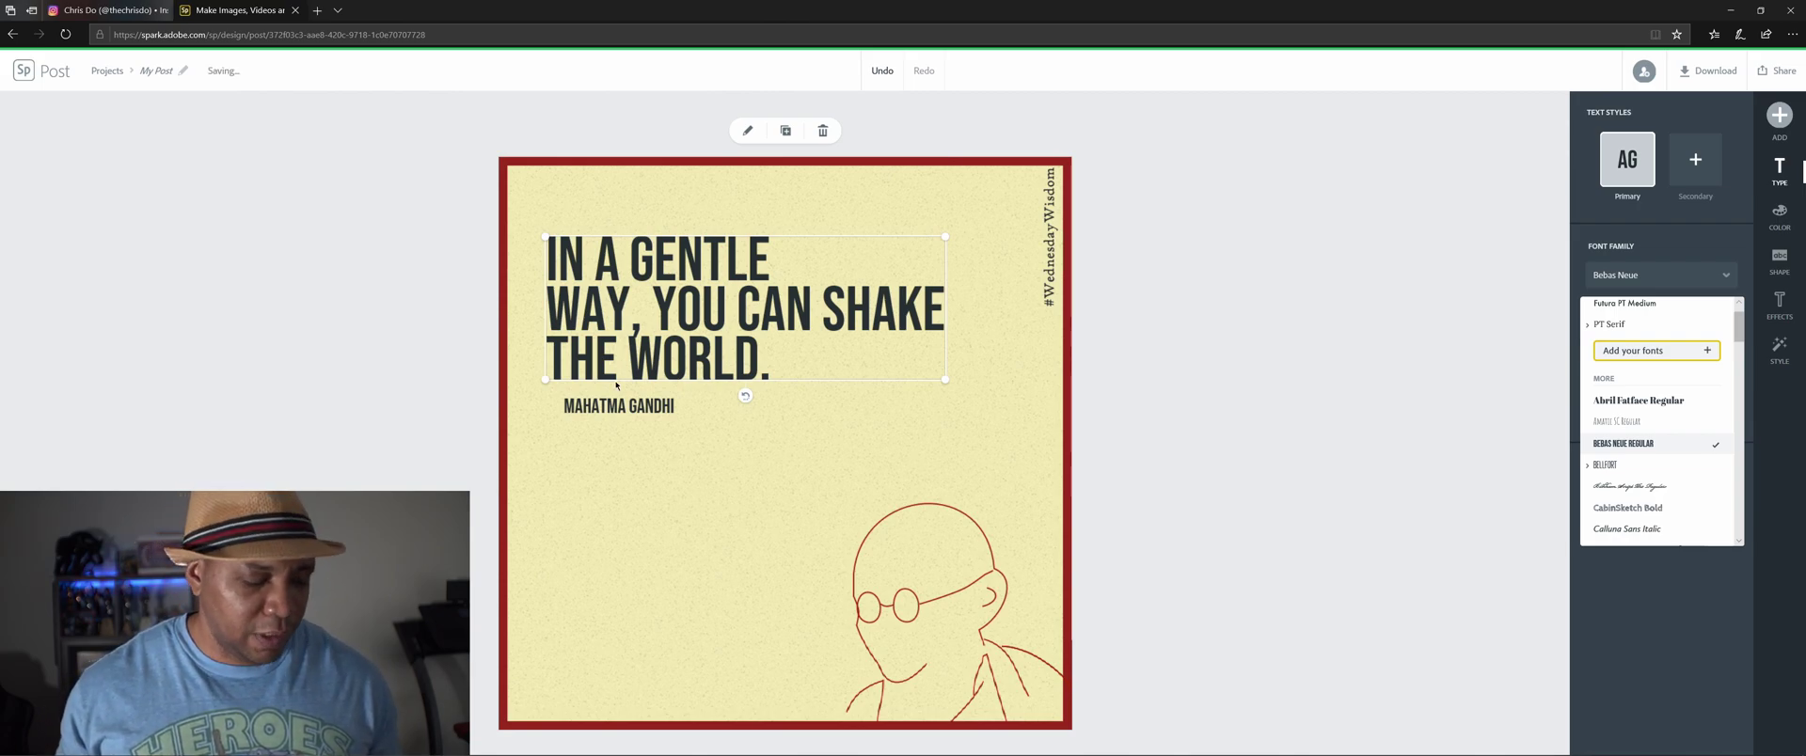
shift+click(627, 409)
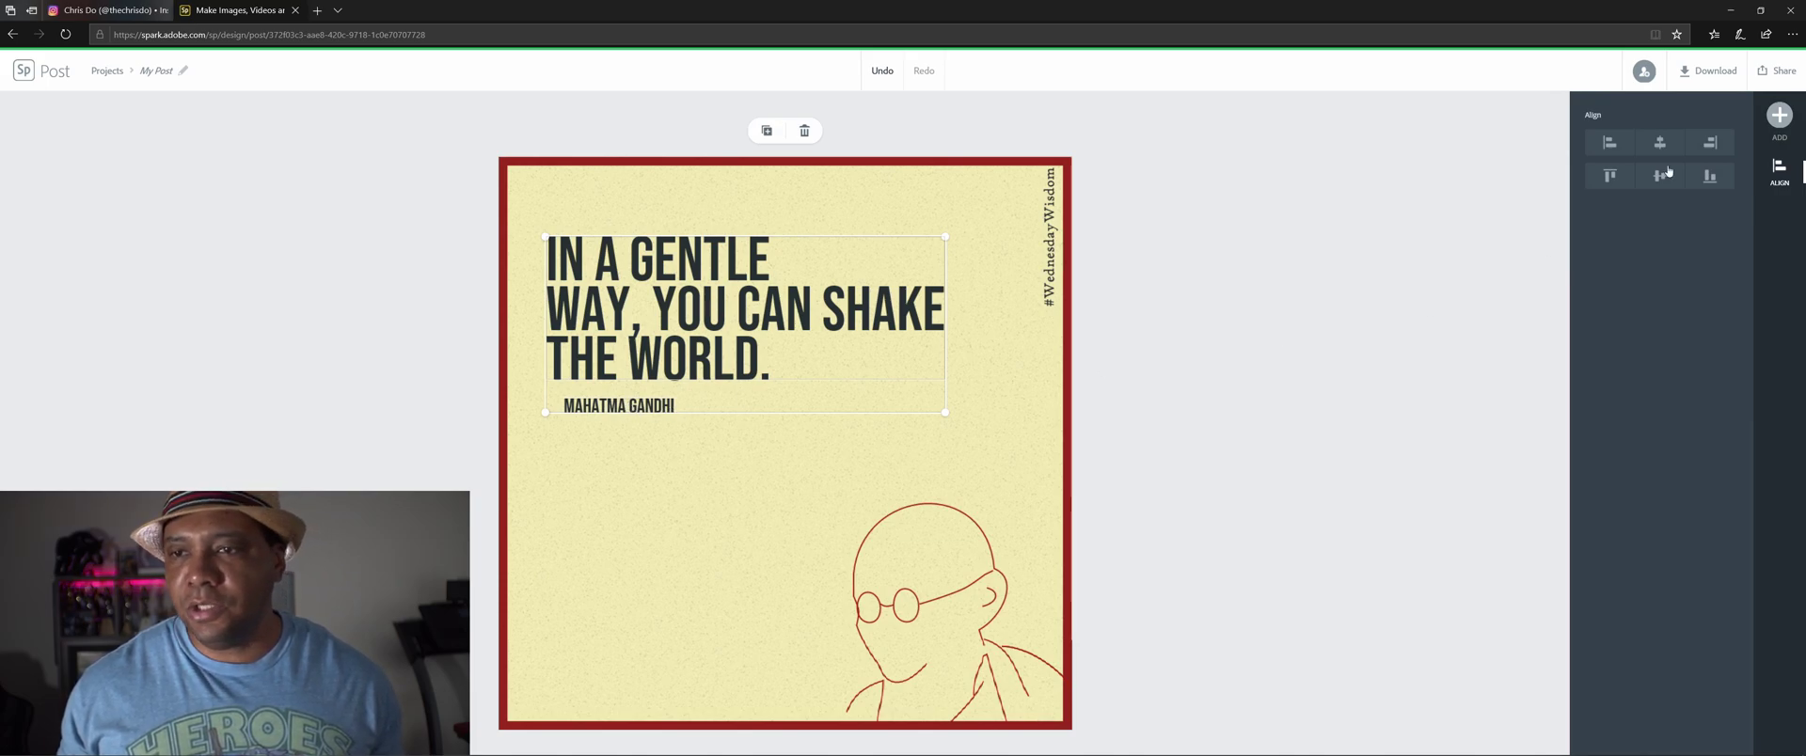
Step: Left-align the caption to the quote, then try centre and right alignment before keeping the quote left-aligned
click(1621, 149)
click(1140, 370)
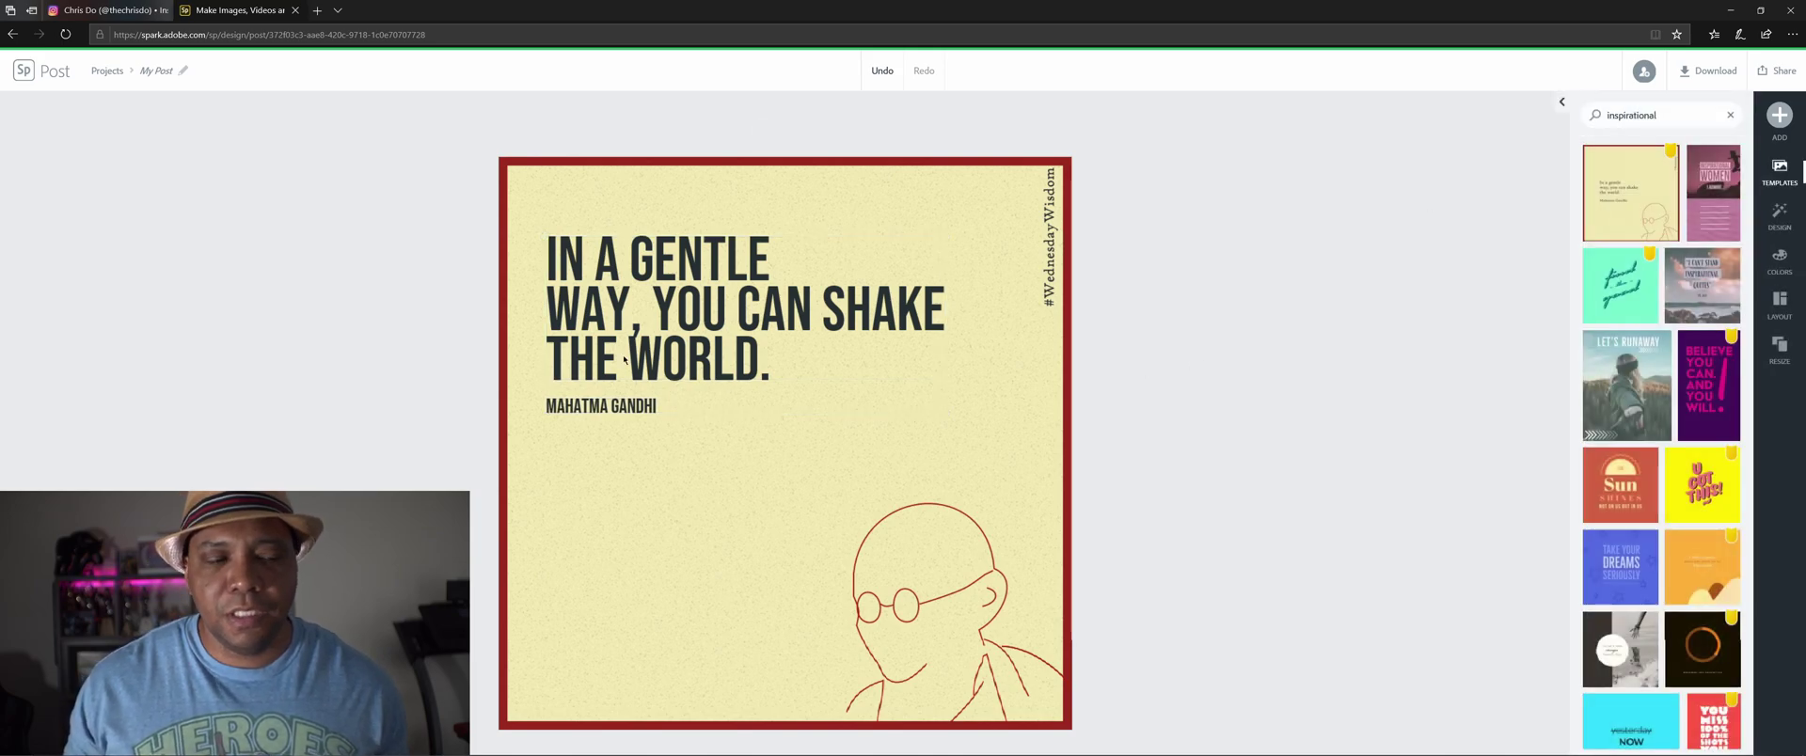
click(659, 346)
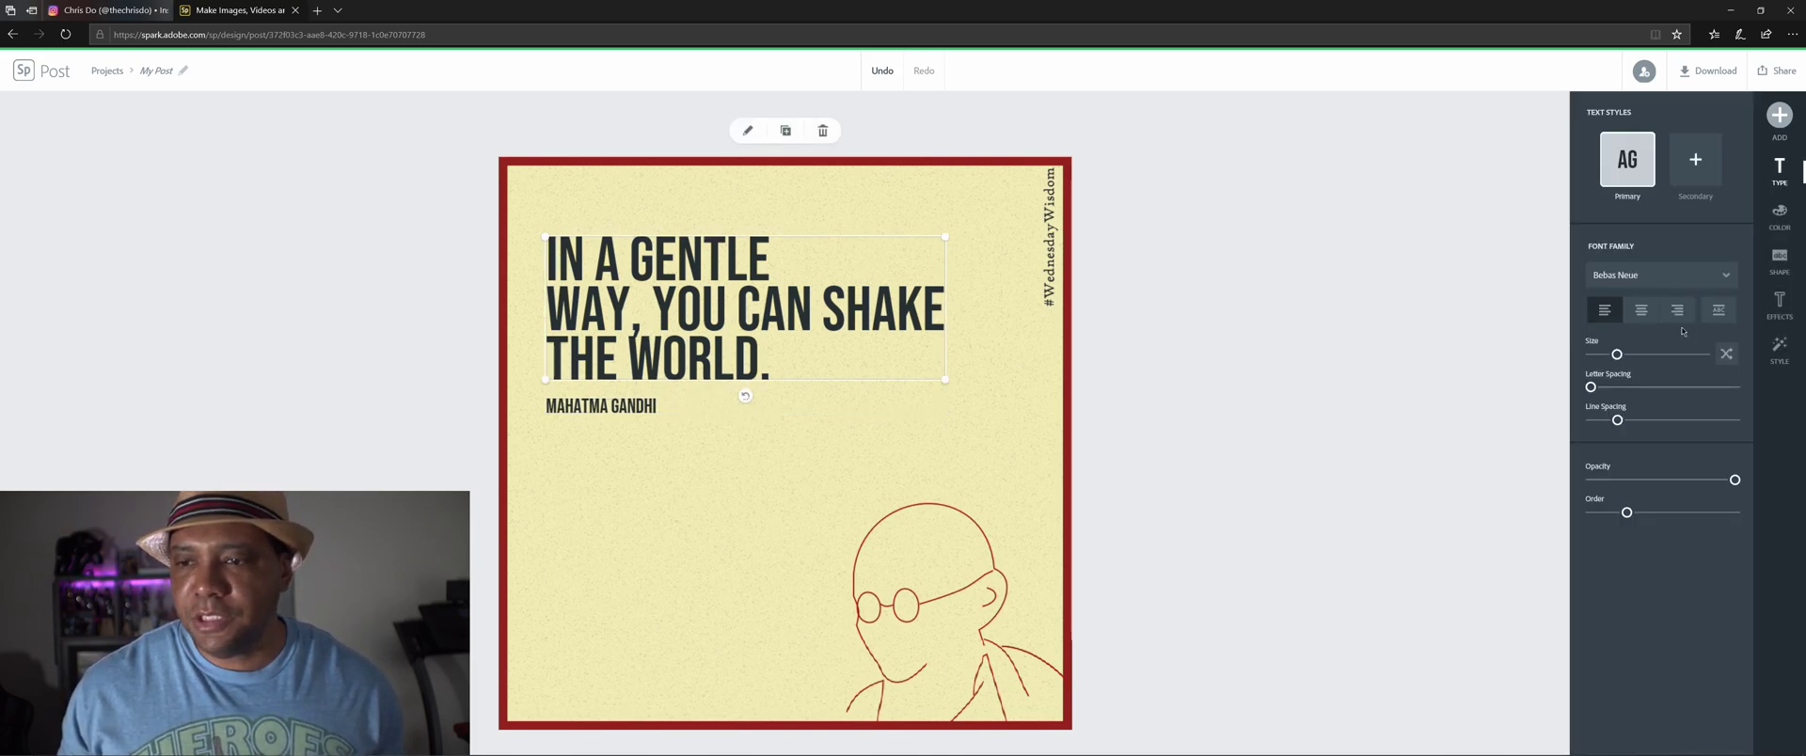
click(1645, 322)
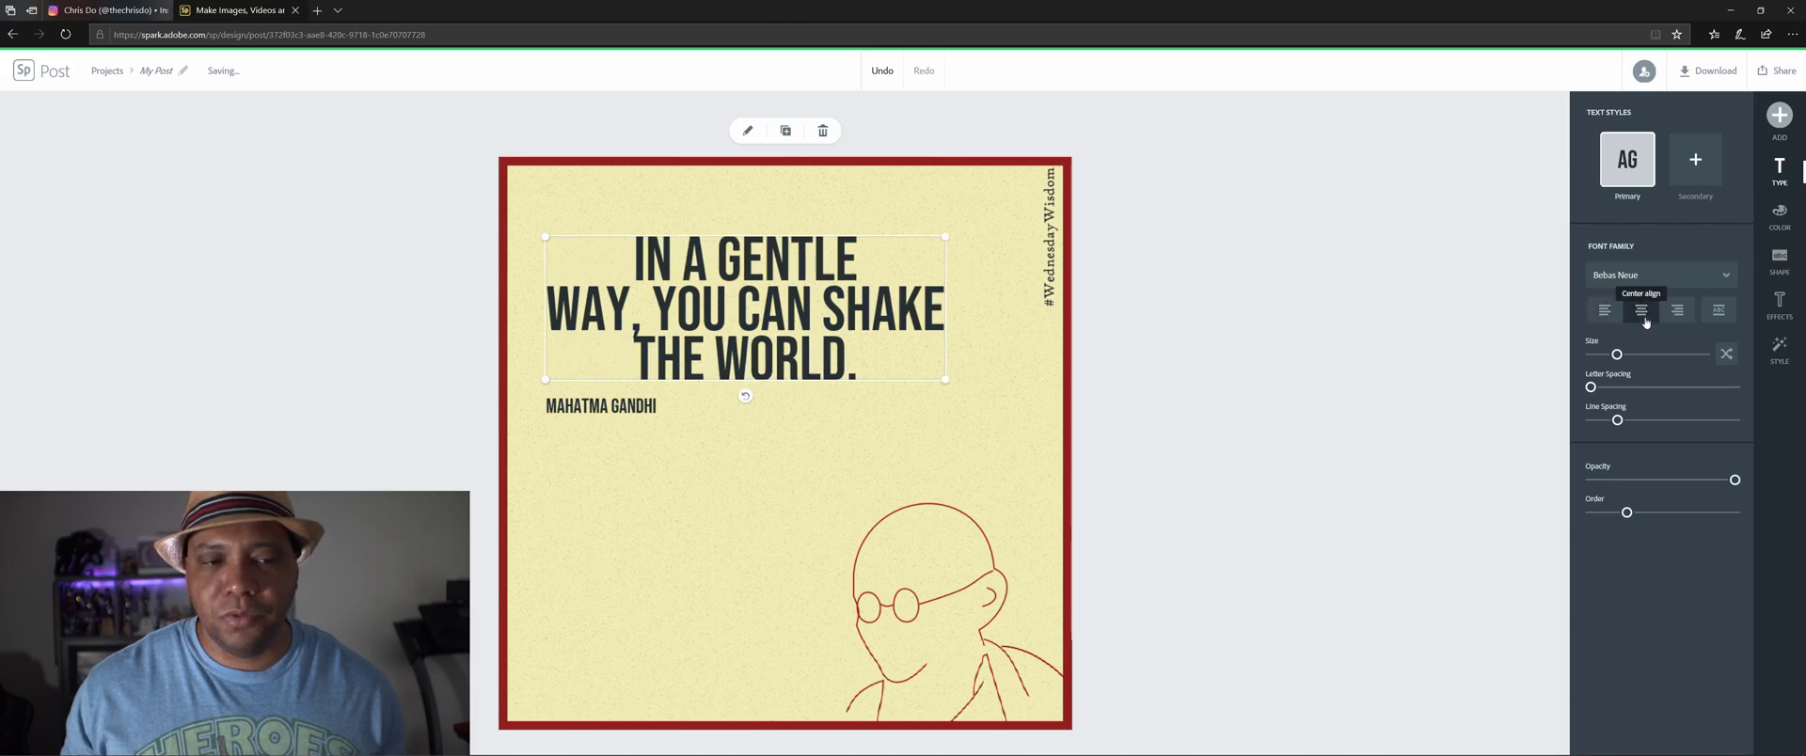
click(1677, 313)
click(1605, 311)
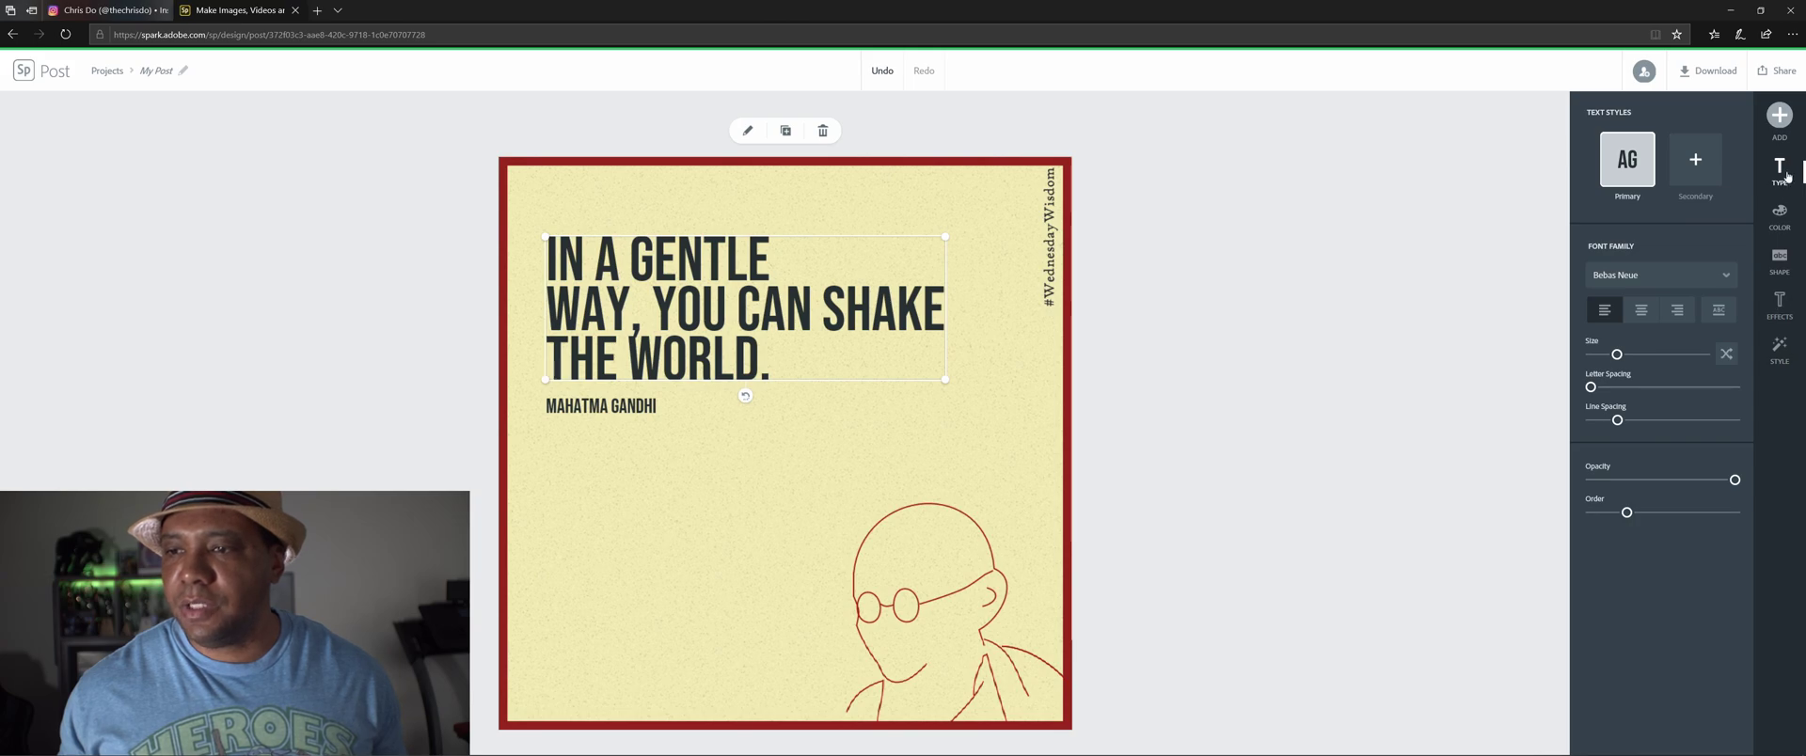
Step: Turn the quote and the MAHATMA GANDHI caption white
click(1779, 215)
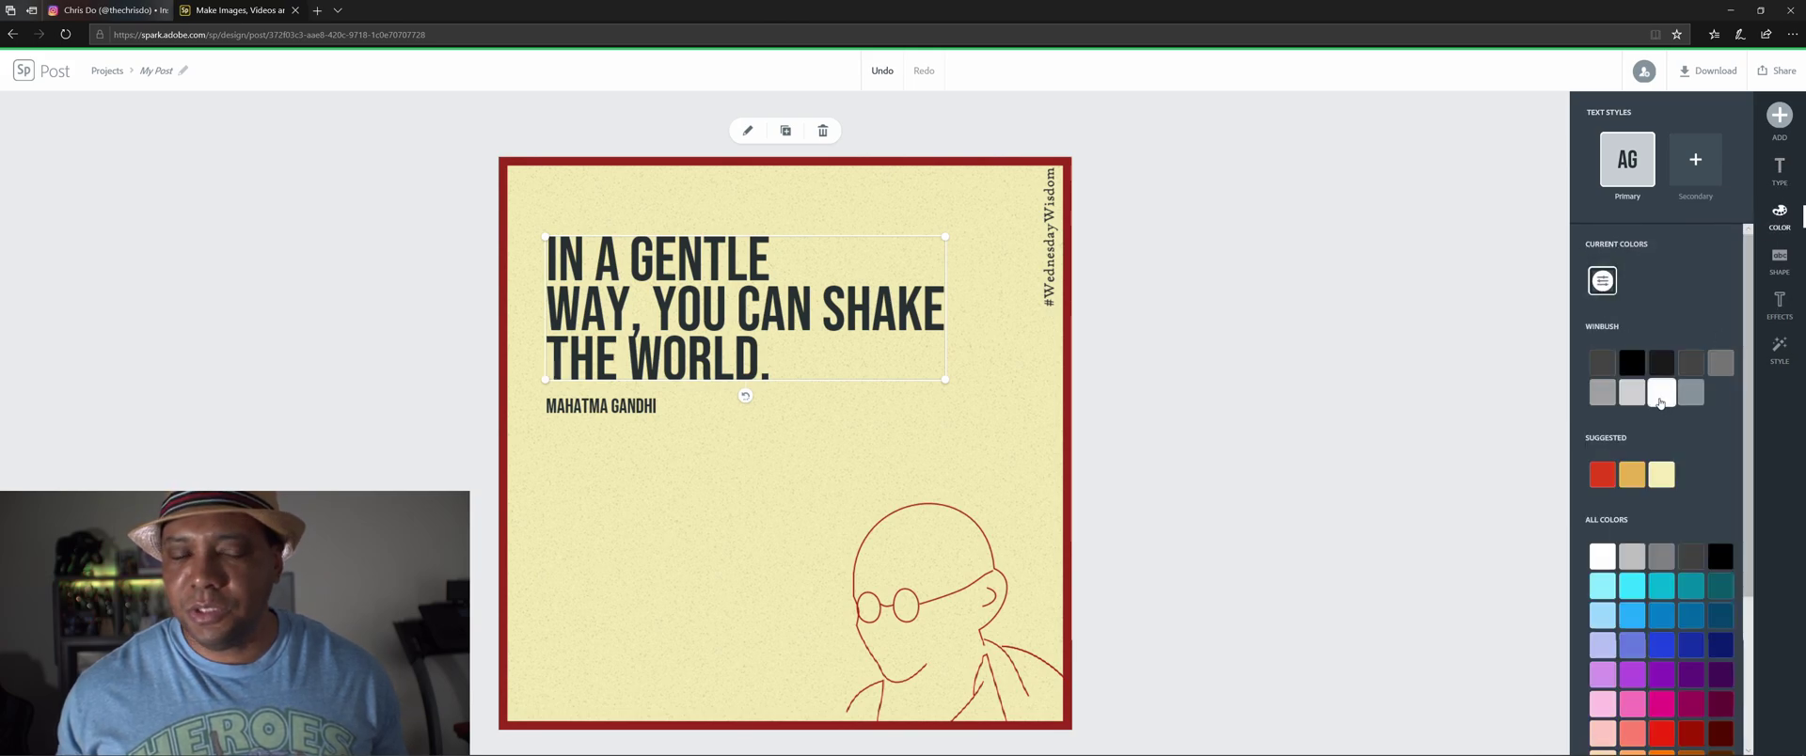
click(1659, 395)
click(571, 405)
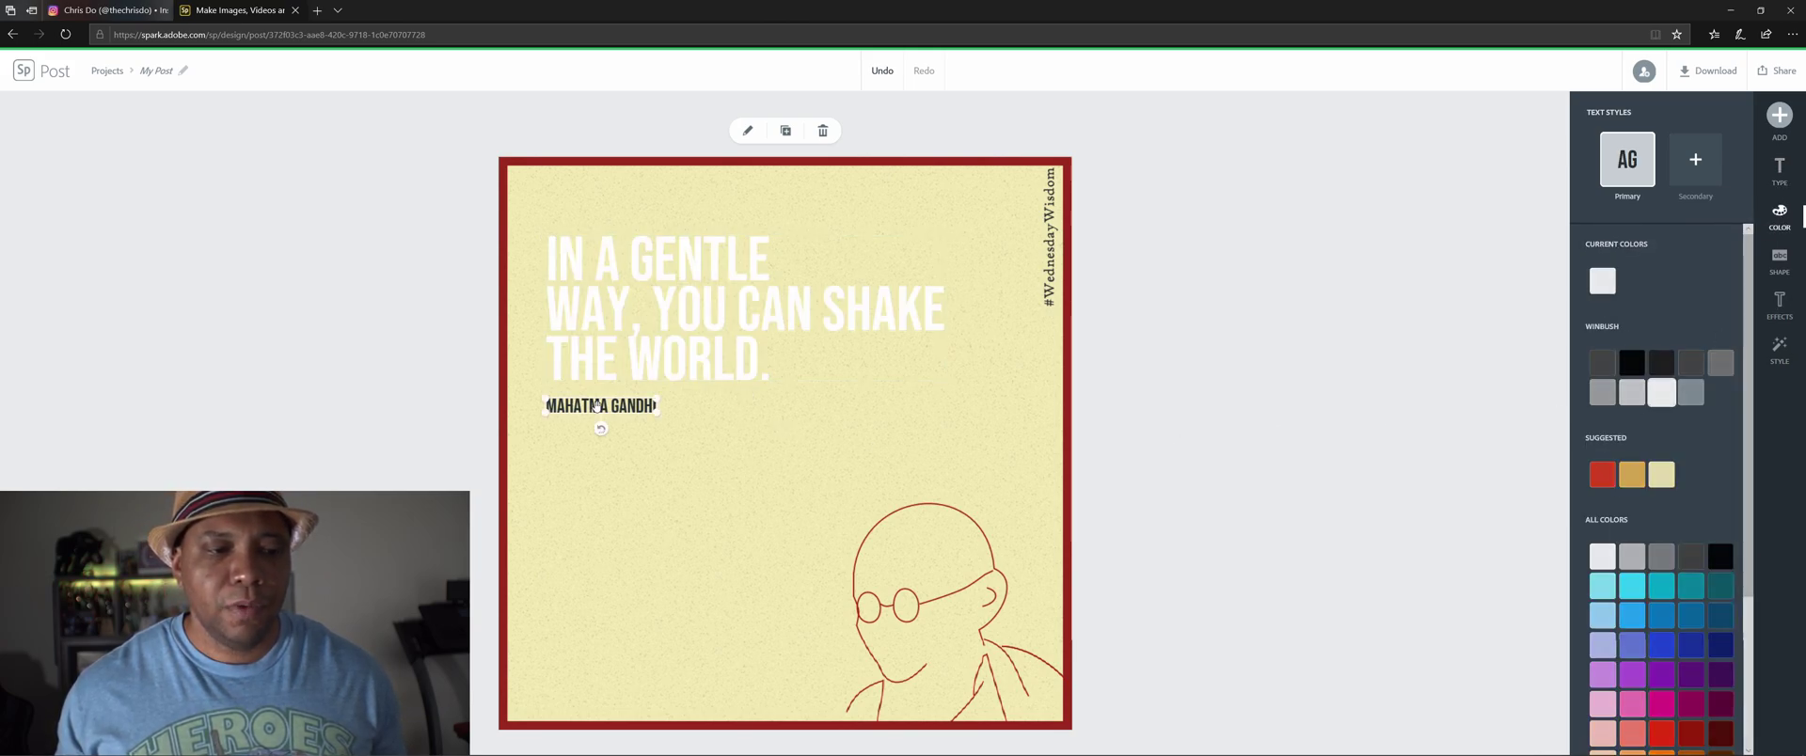
click(1659, 393)
Step: Select the pale yellow background image to show its colour choices
click(952, 444)
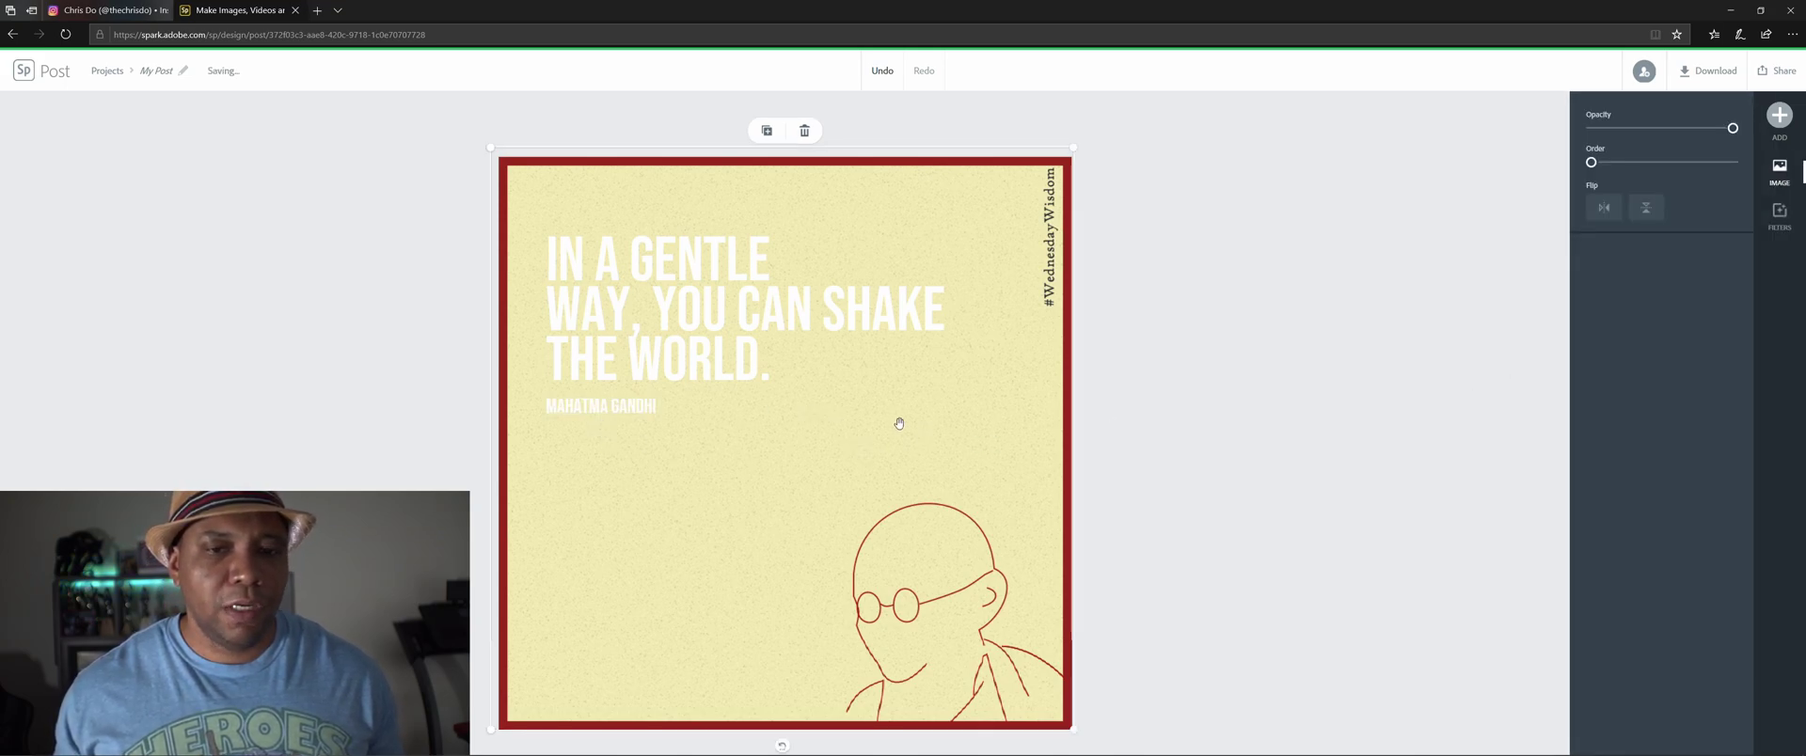
mouse_move(888, 403)
mouse_down()
mouse_move(866, 402)
mouse_move(931, 378)
mouse_move(896, 403)
mouse_up()
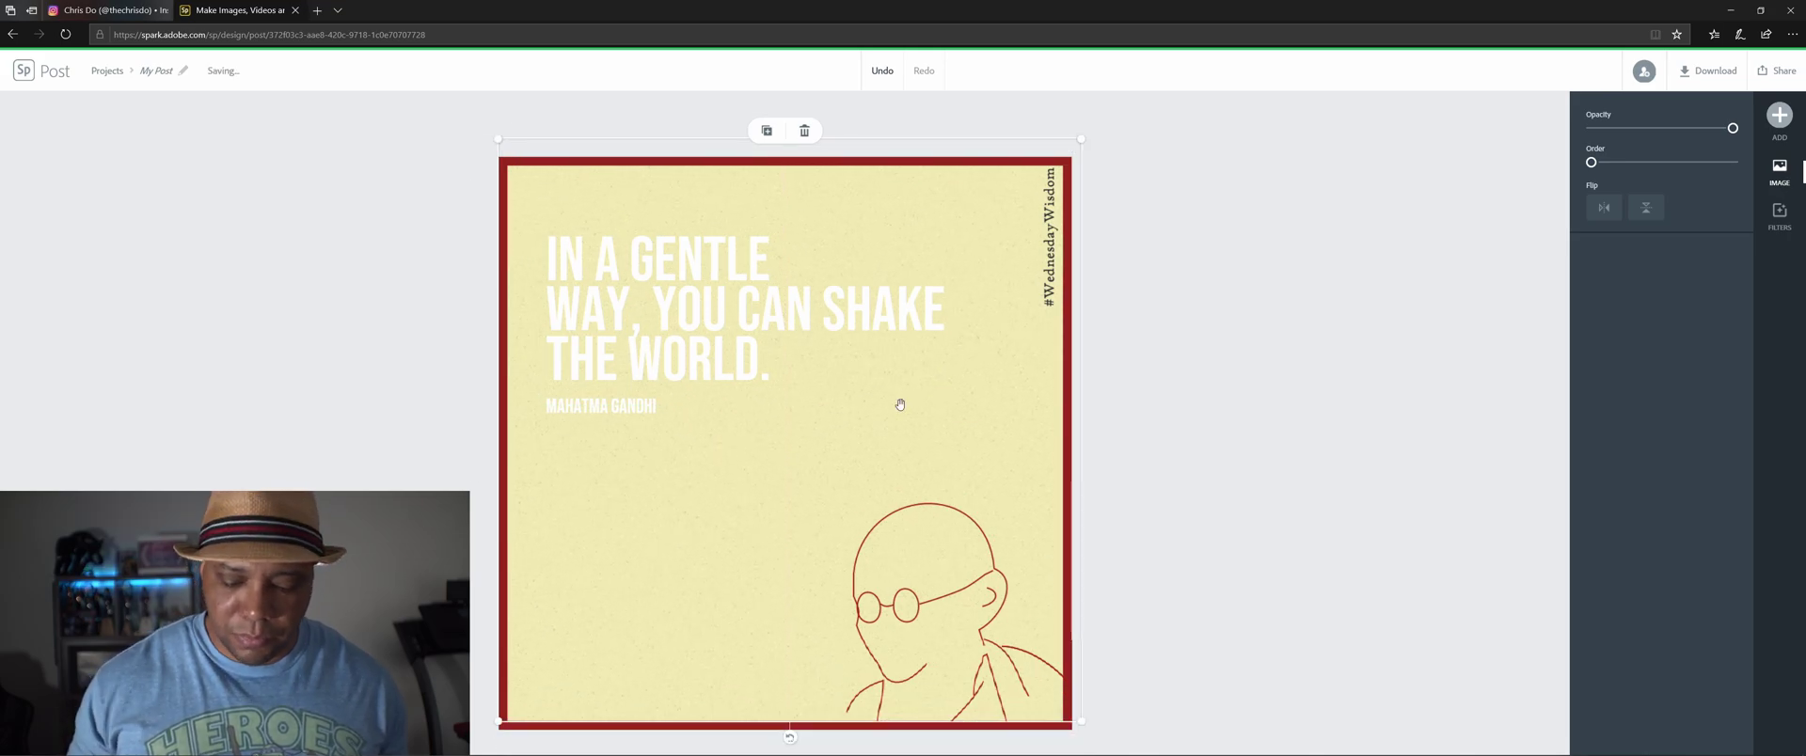
key(Escape)
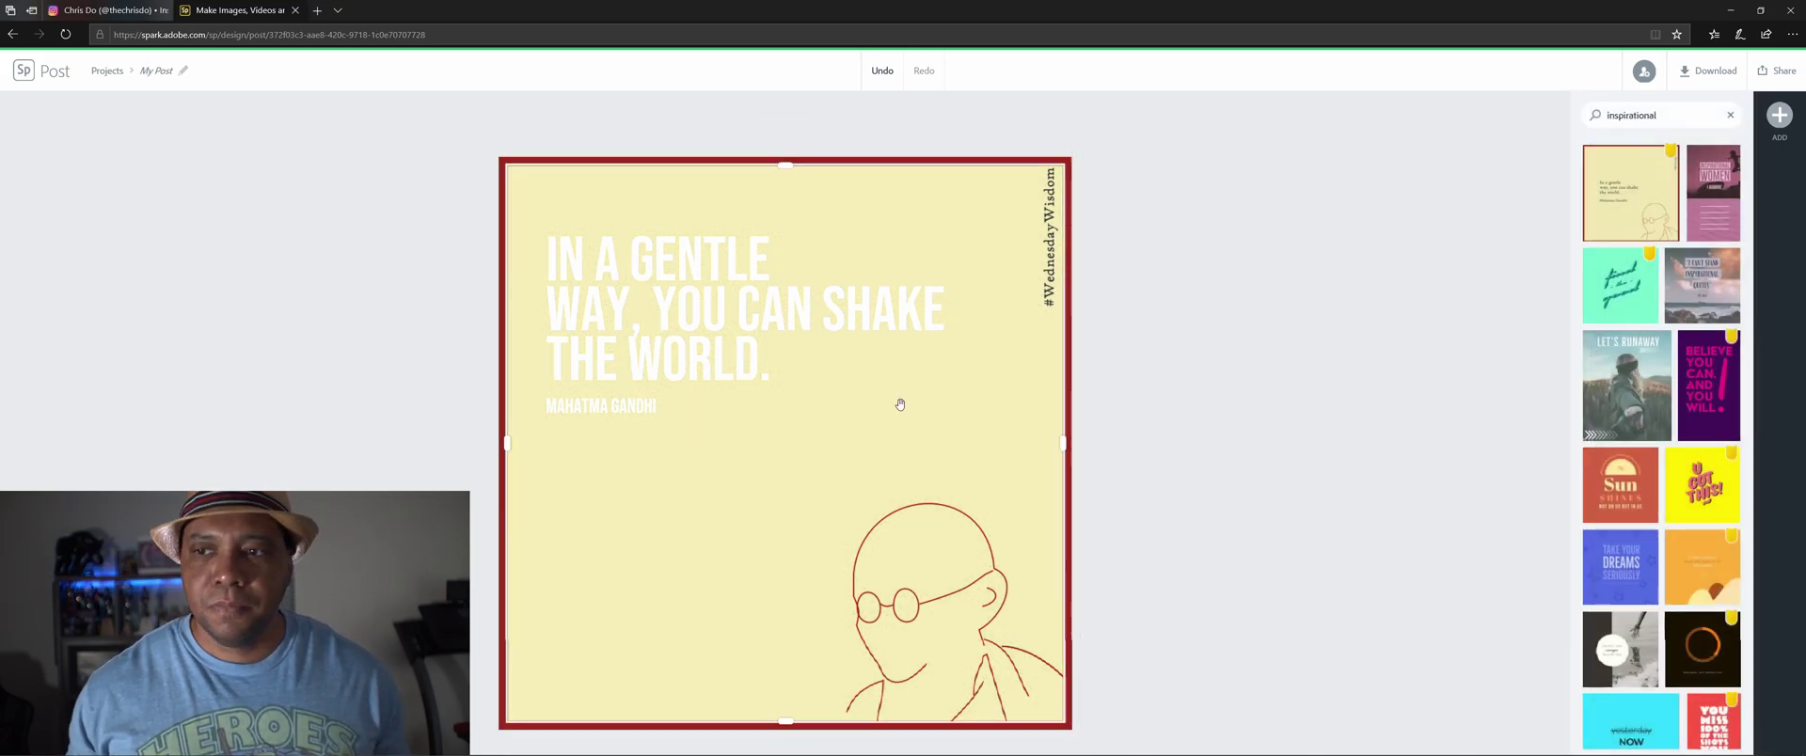
click(895, 401)
click(1192, 261)
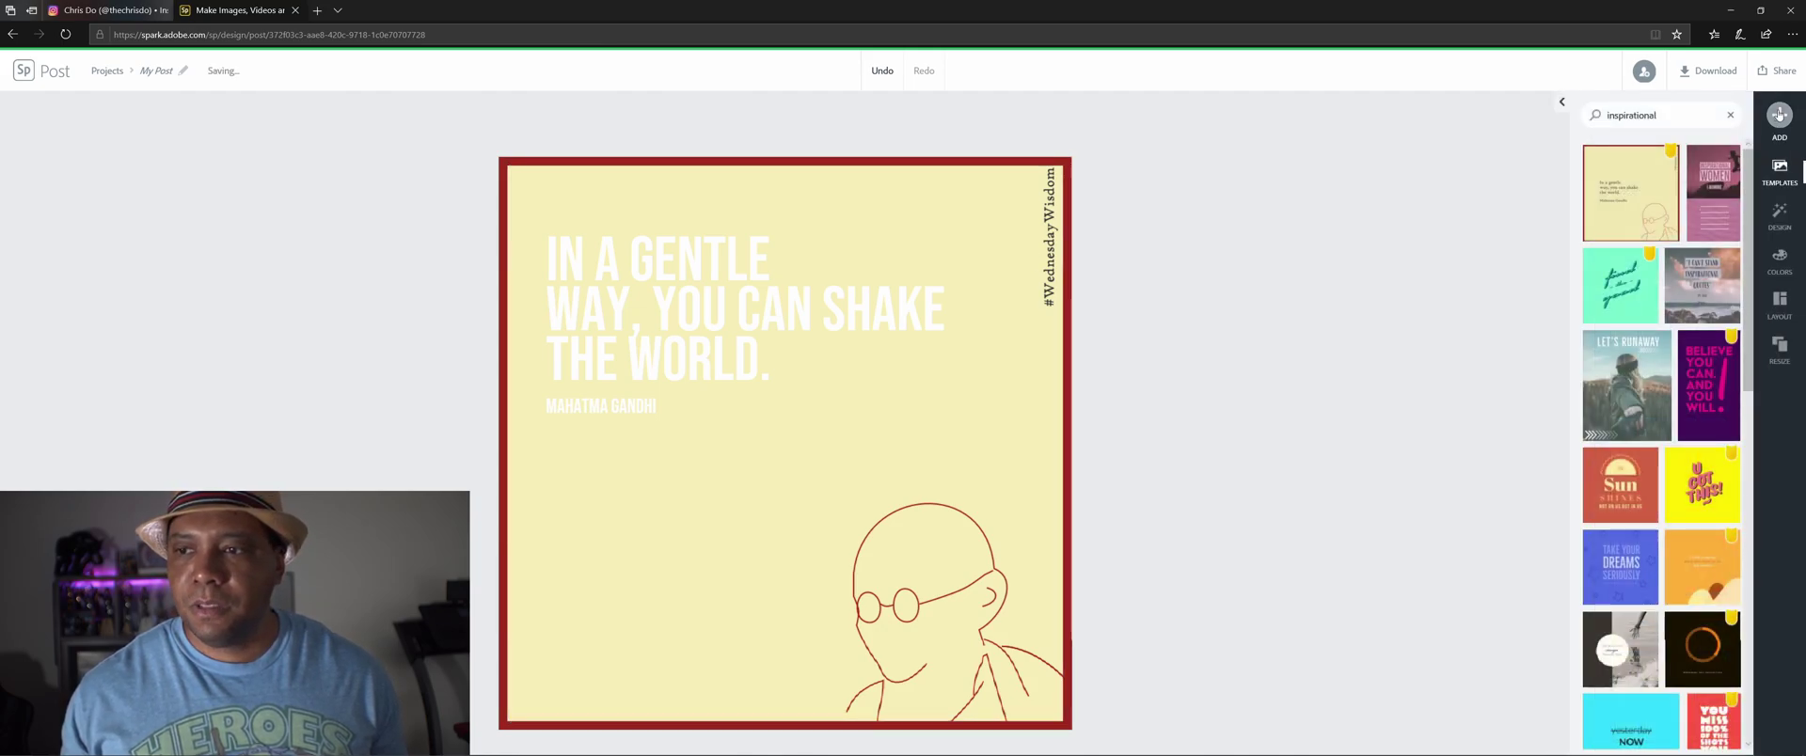
click(955, 257)
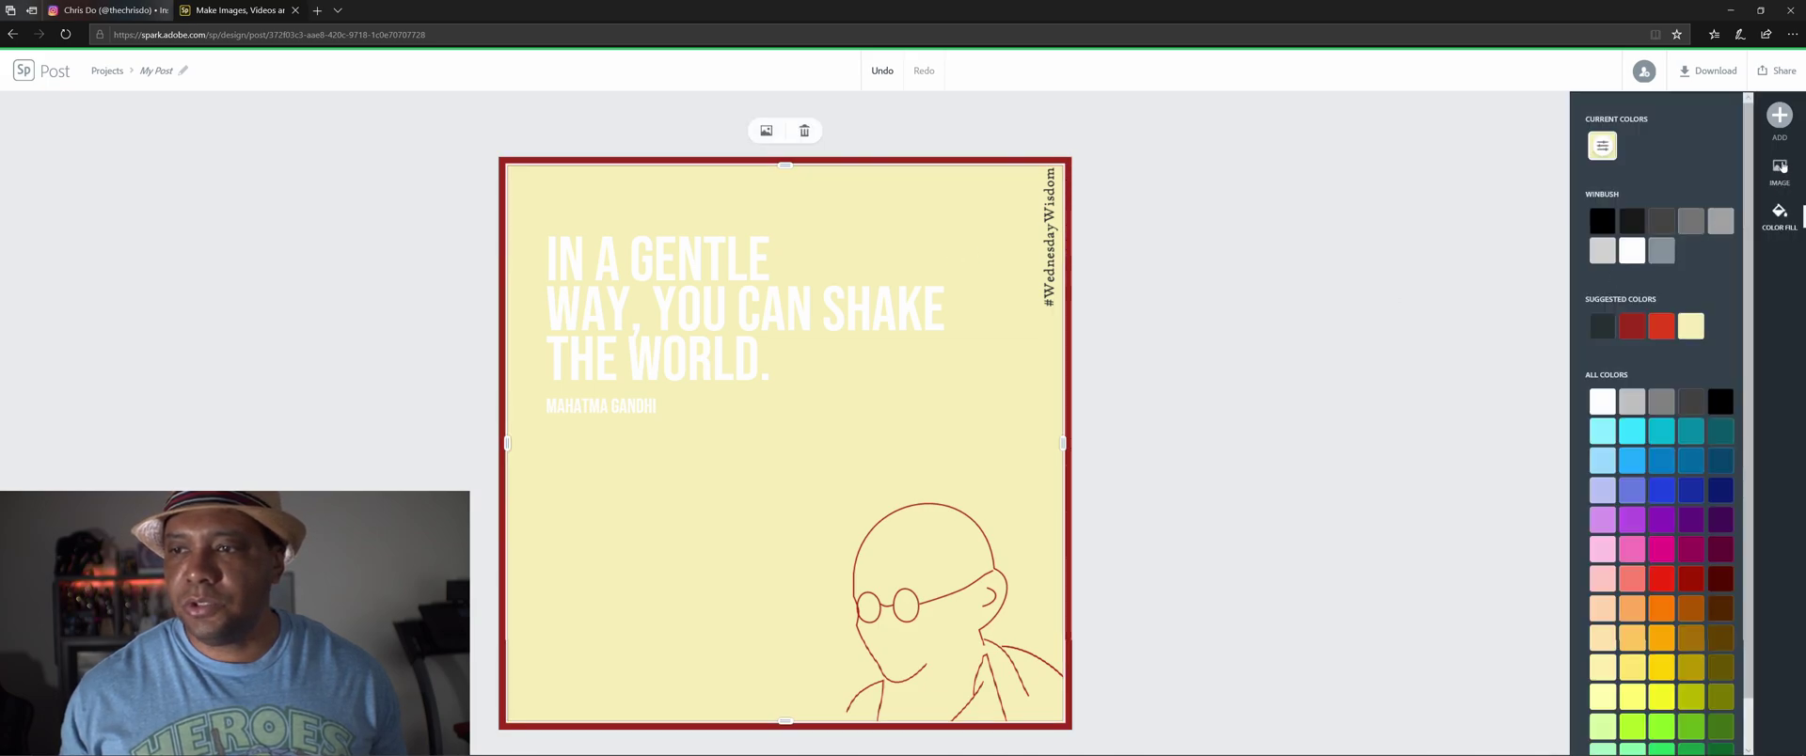
Step: Upload Ropes.jpg as the background photo and shift it right so the man sits under the quote
click(1780, 167)
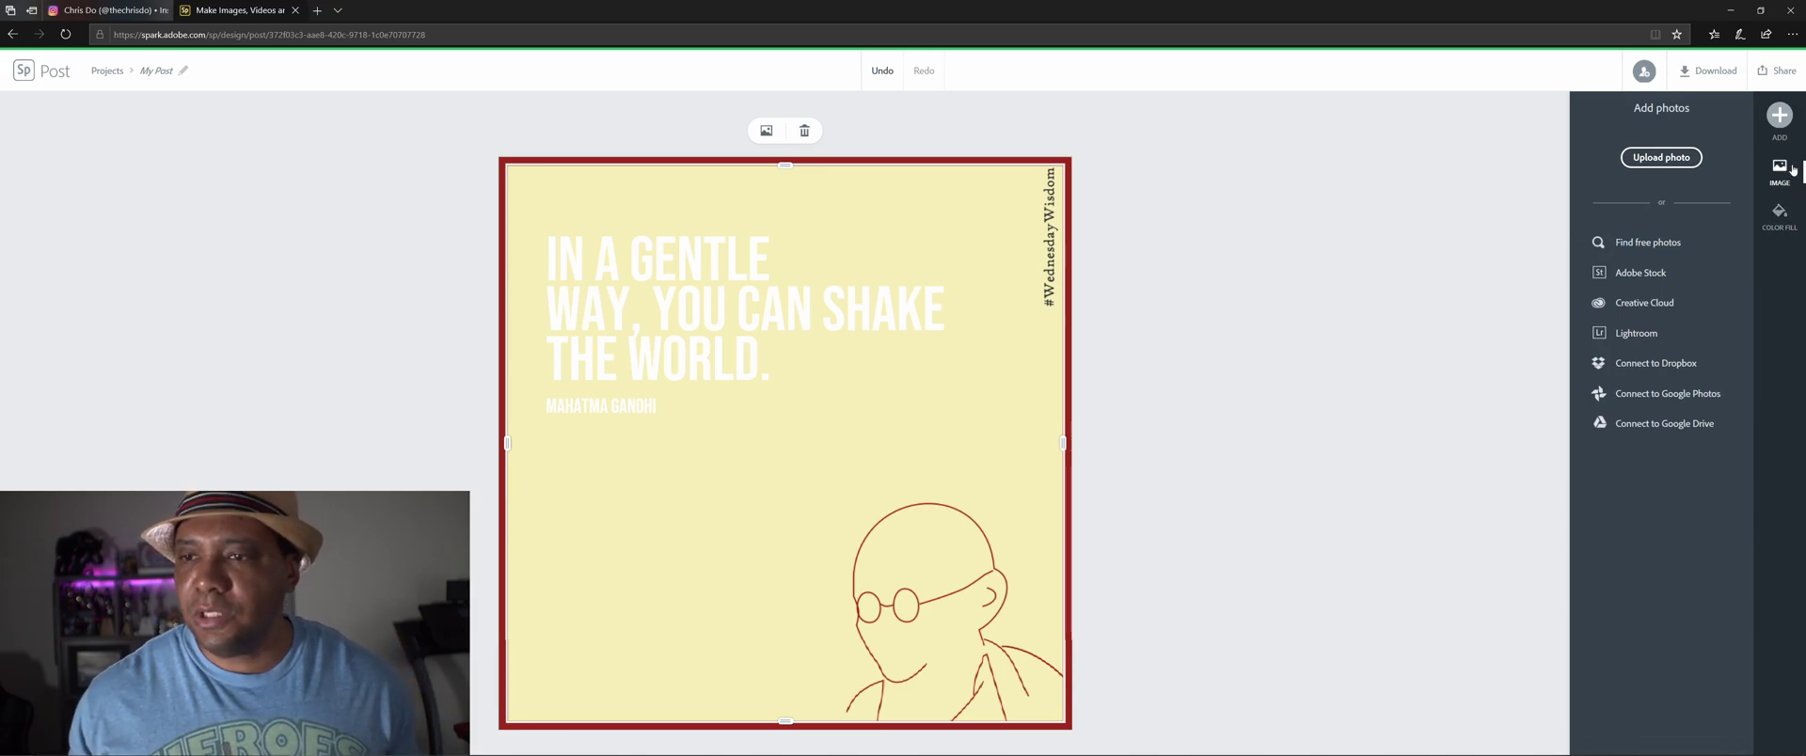
click(1641, 162)
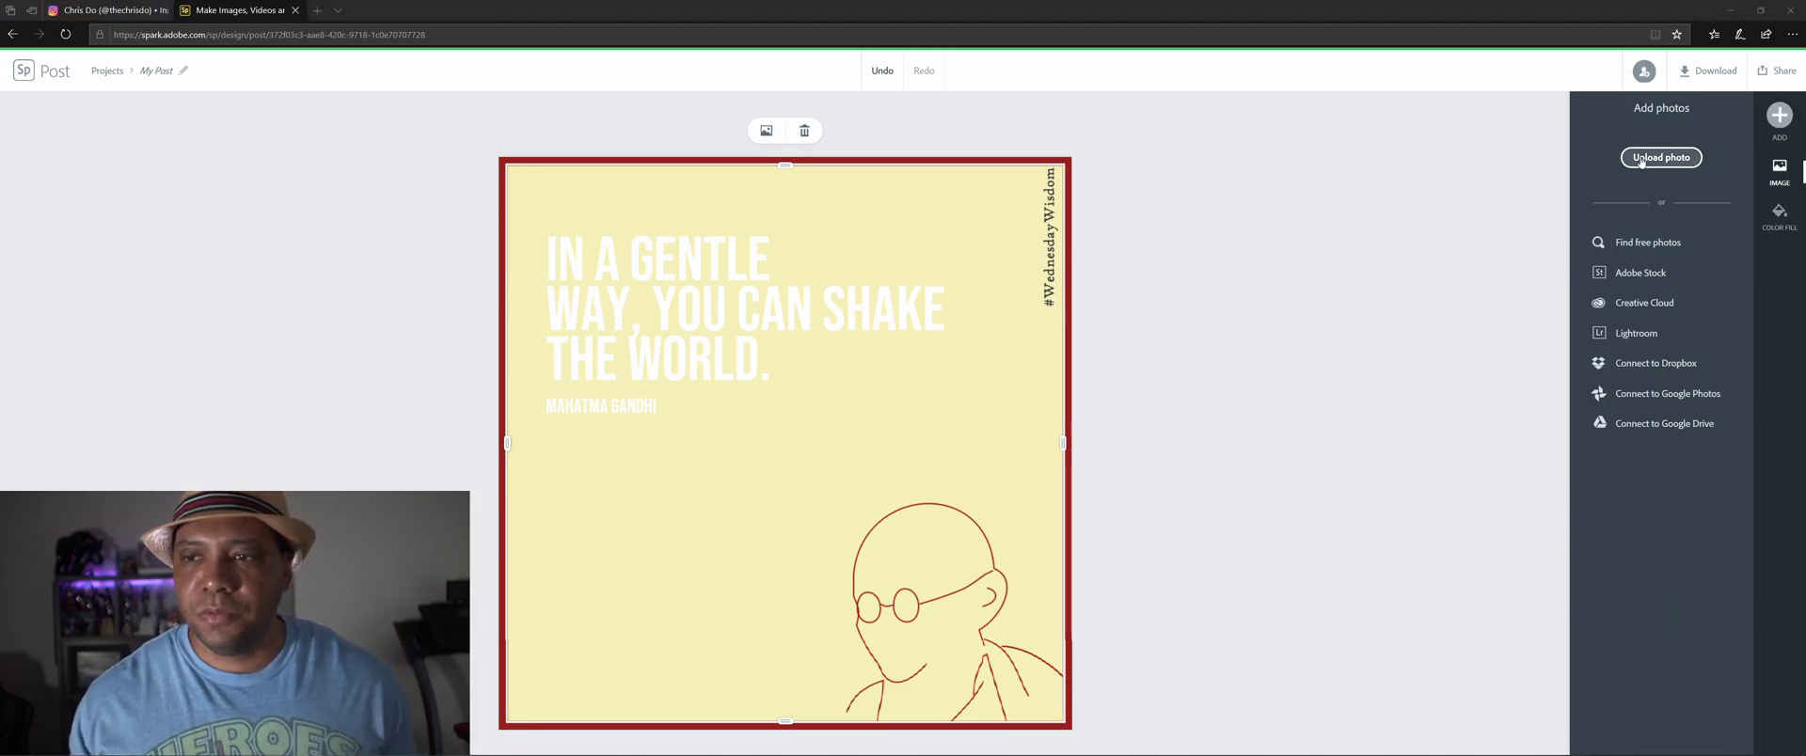
click(355, 169)
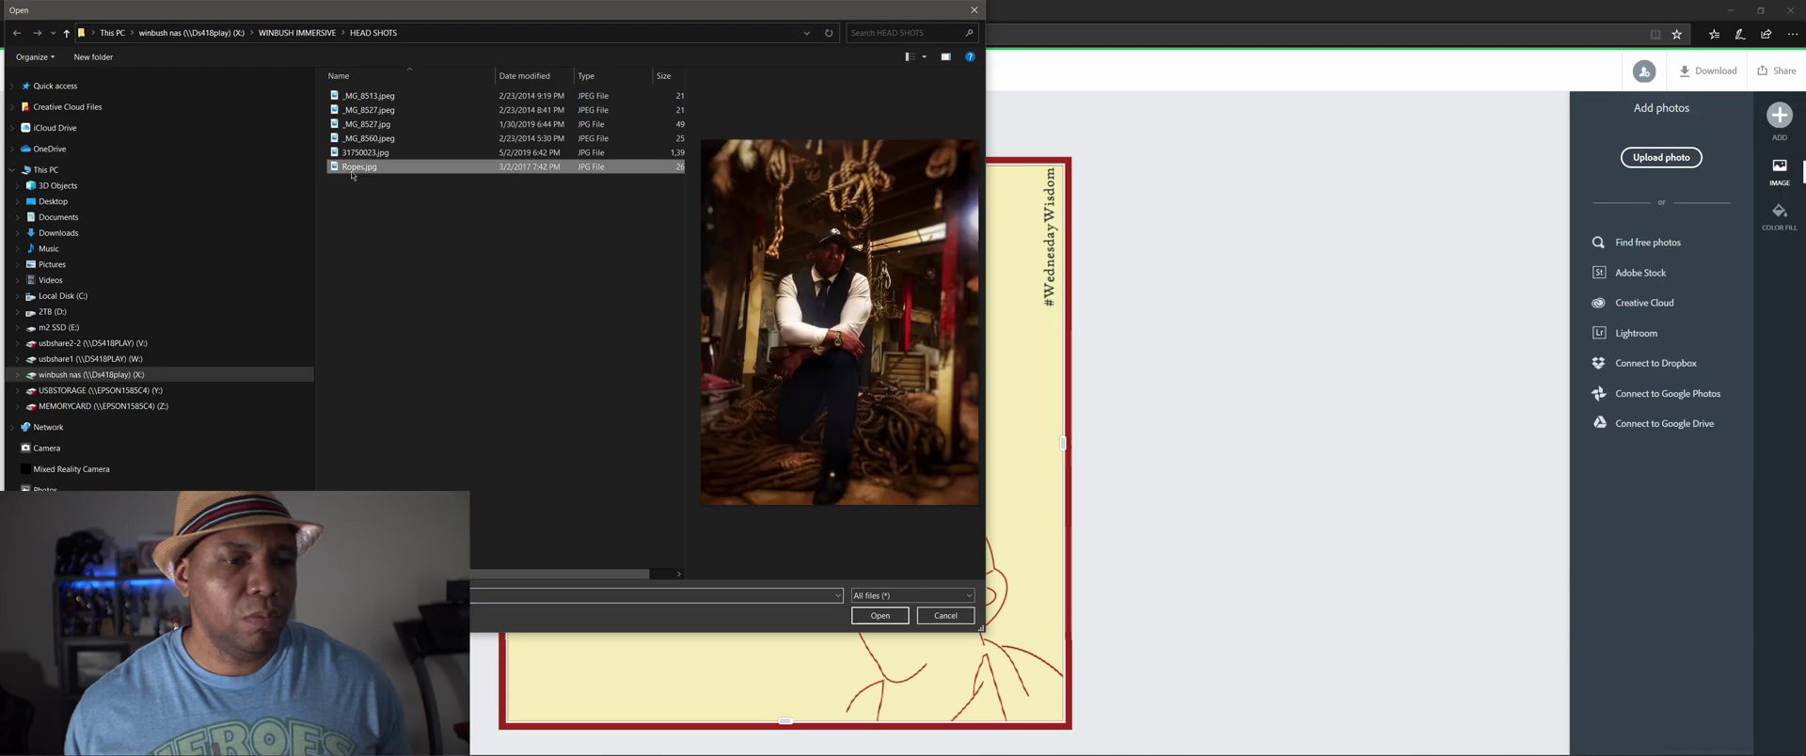
click(880, 615)
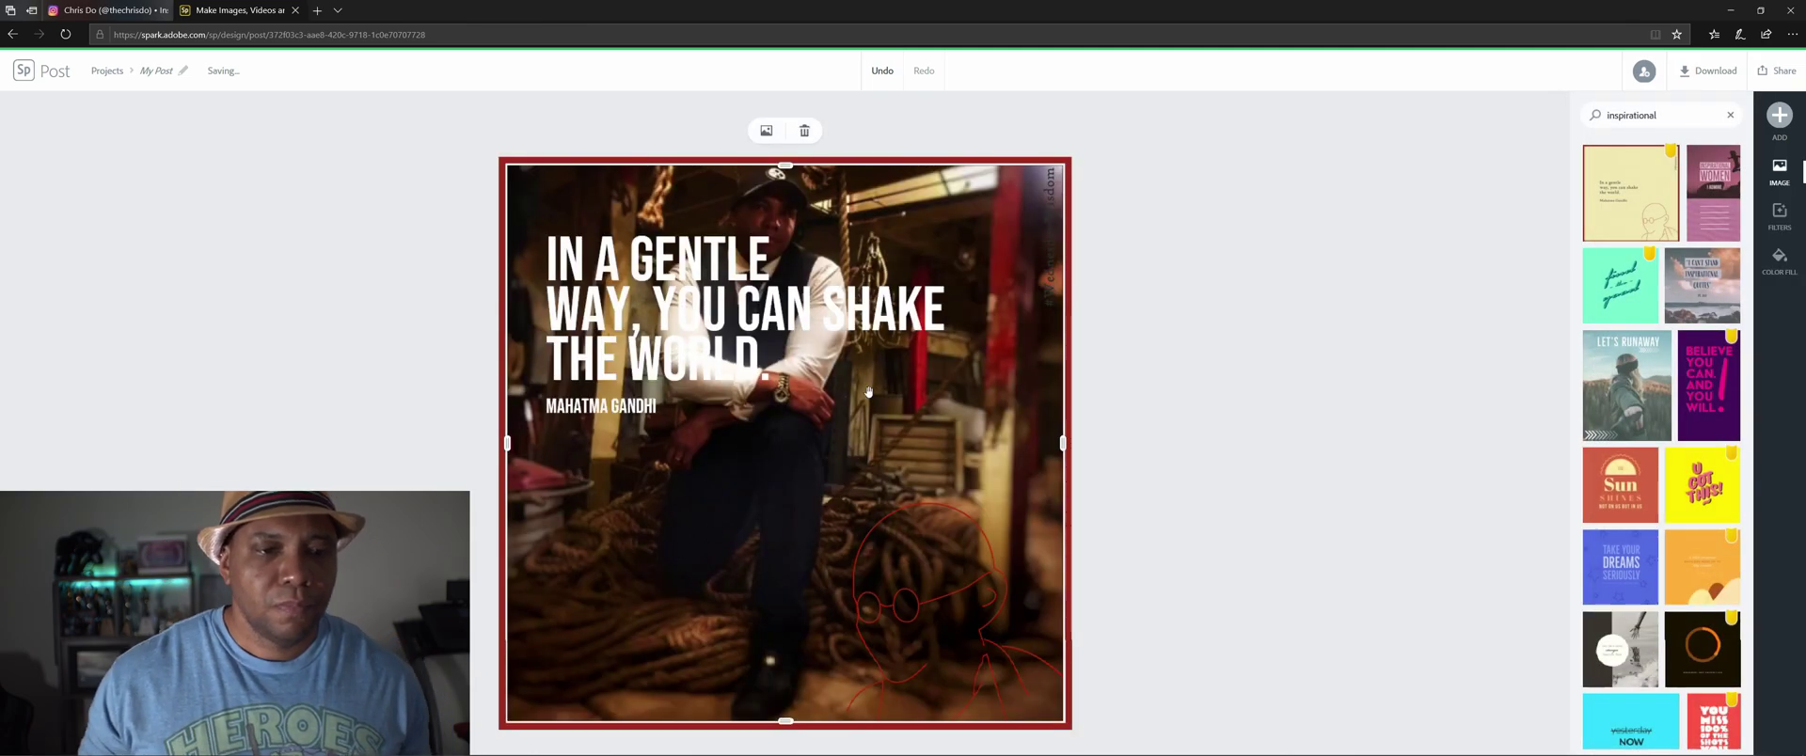
drag(904, 425, 952, 430)
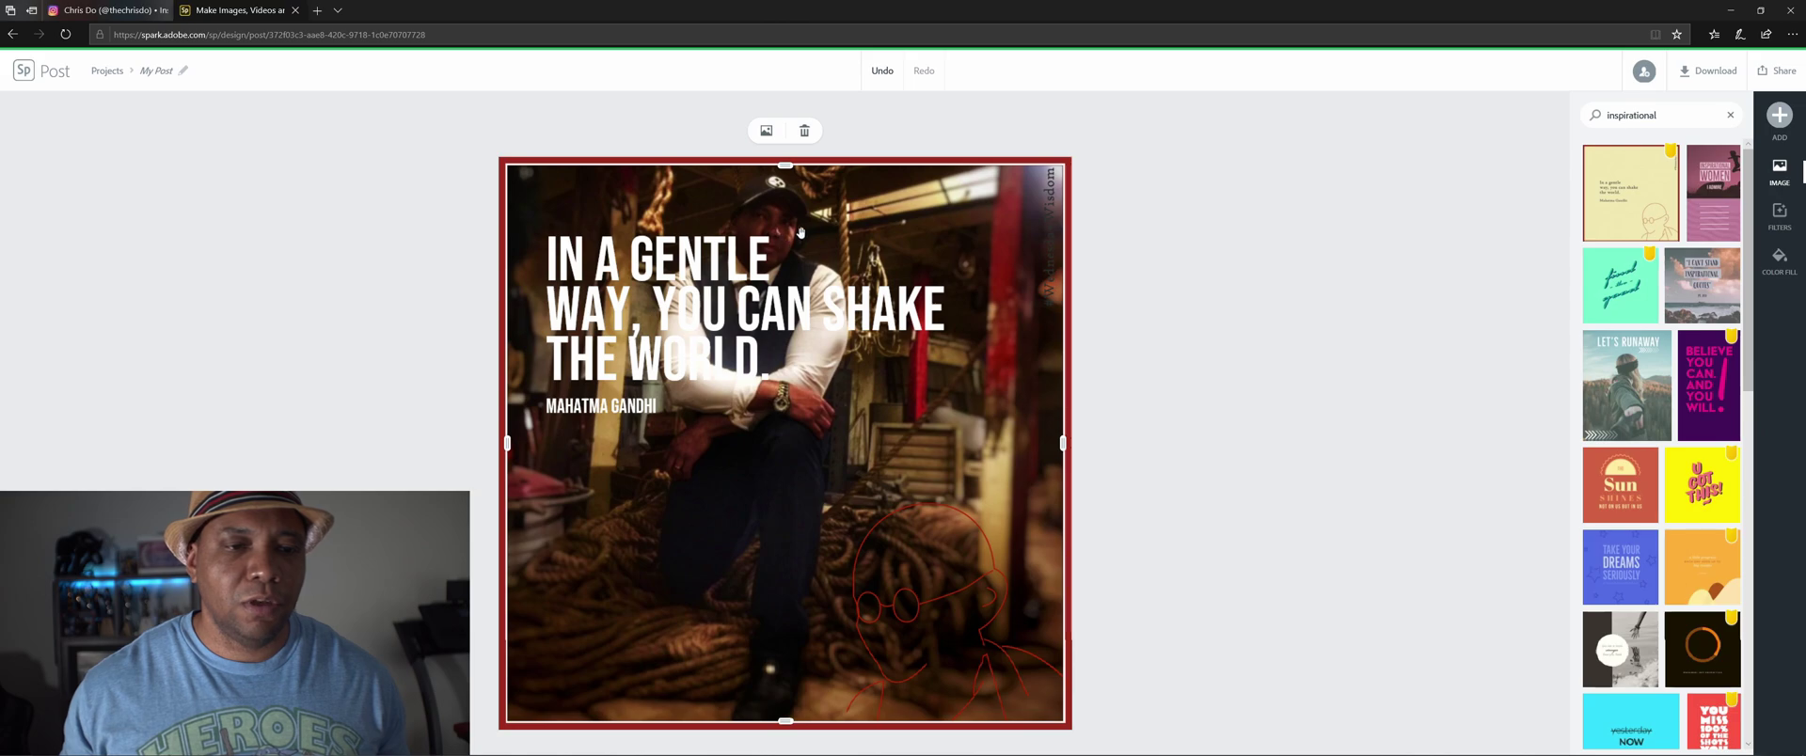
Step: Preview the Contrast, Matte and Lighten filters on the background photo
click(1779, 259)
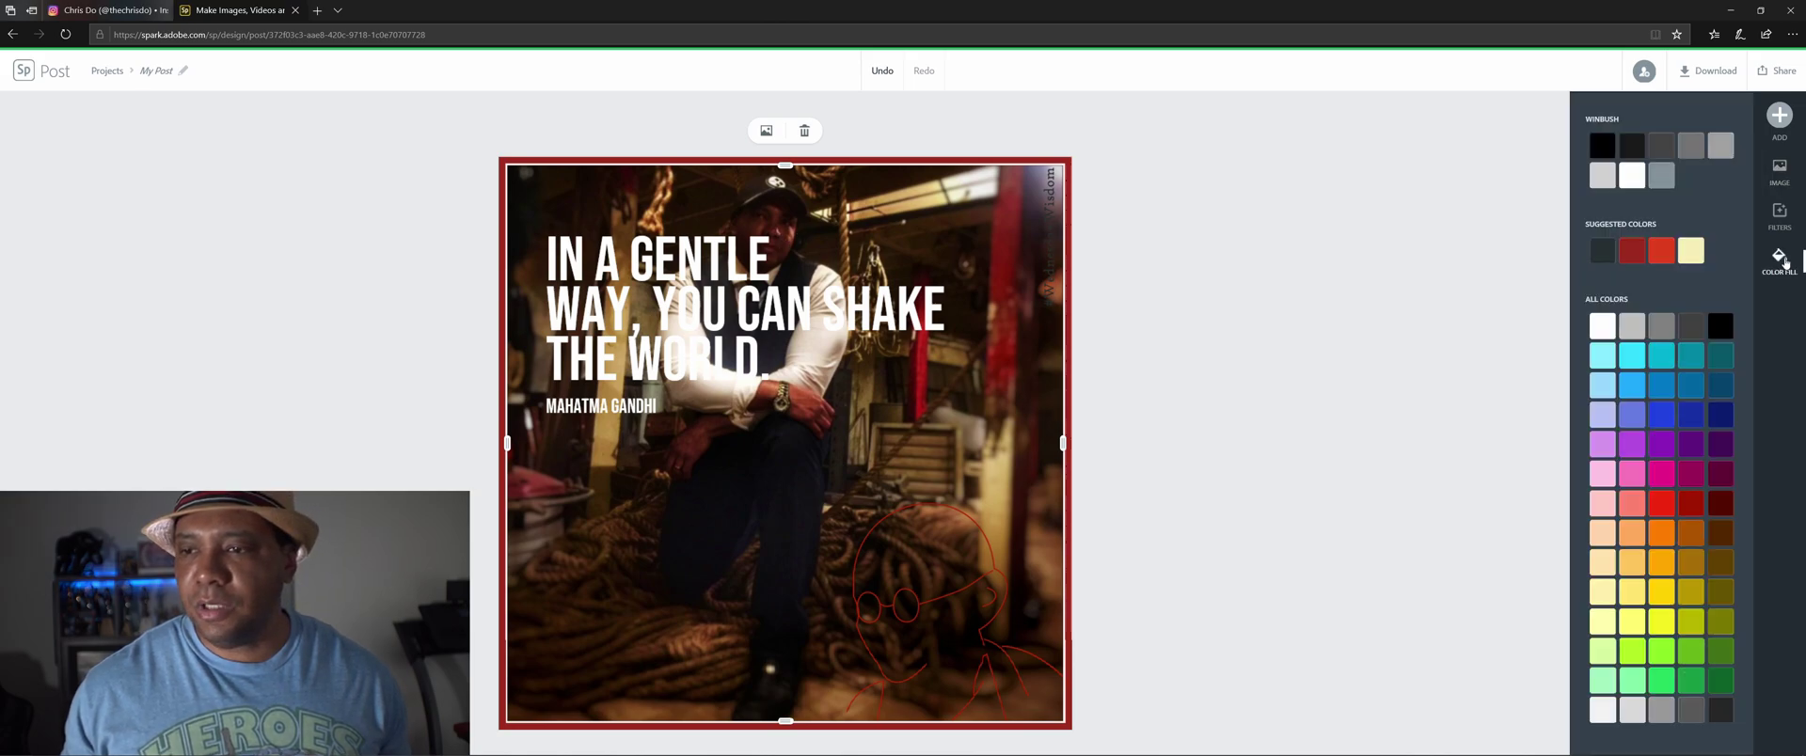
click(1779, 211)
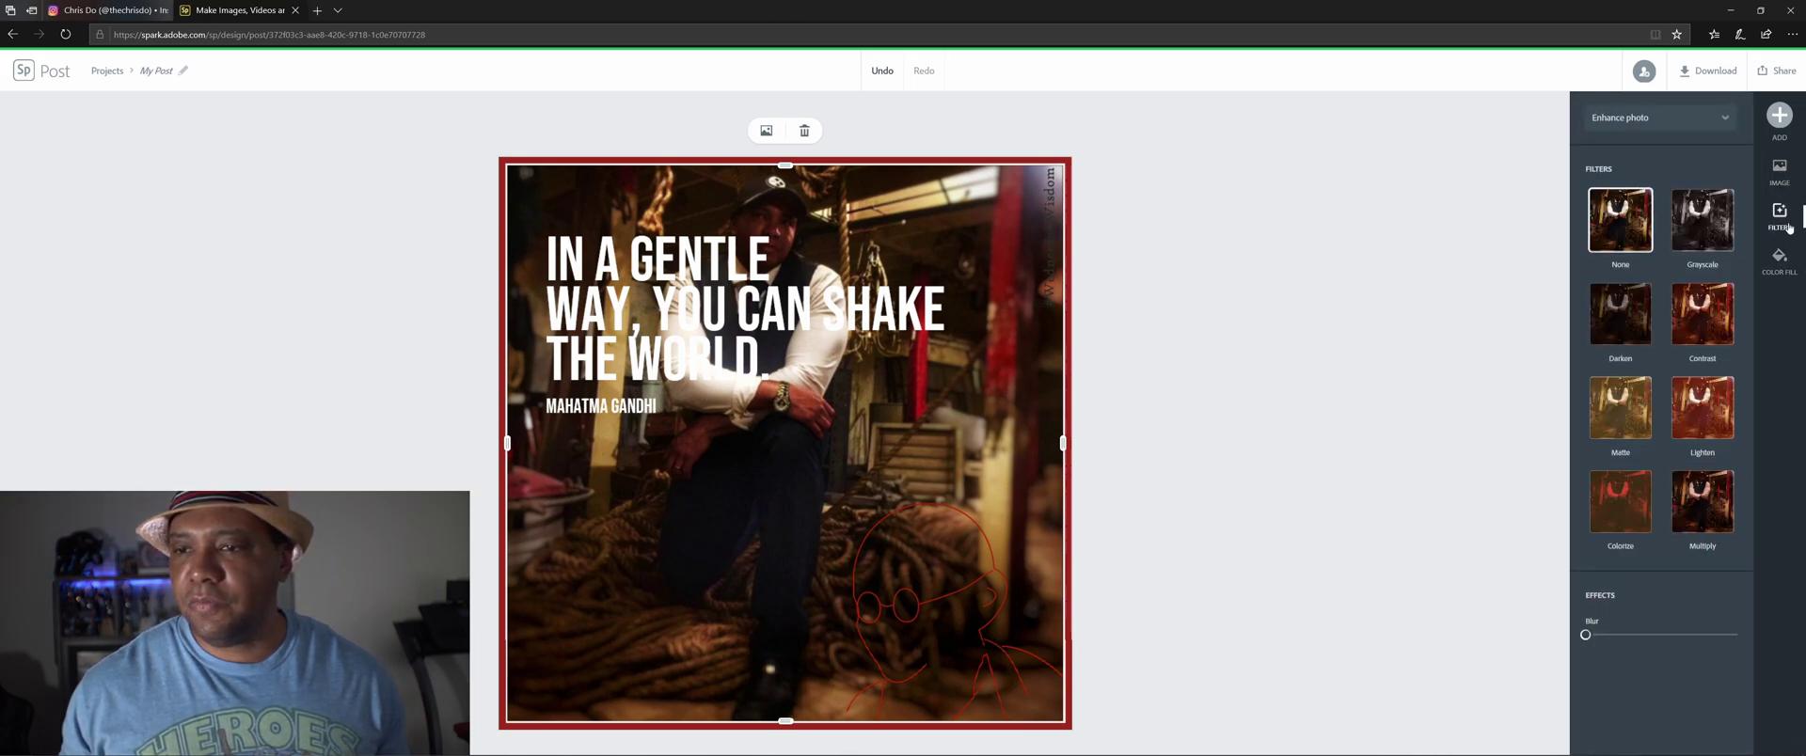
click(1700, 314)
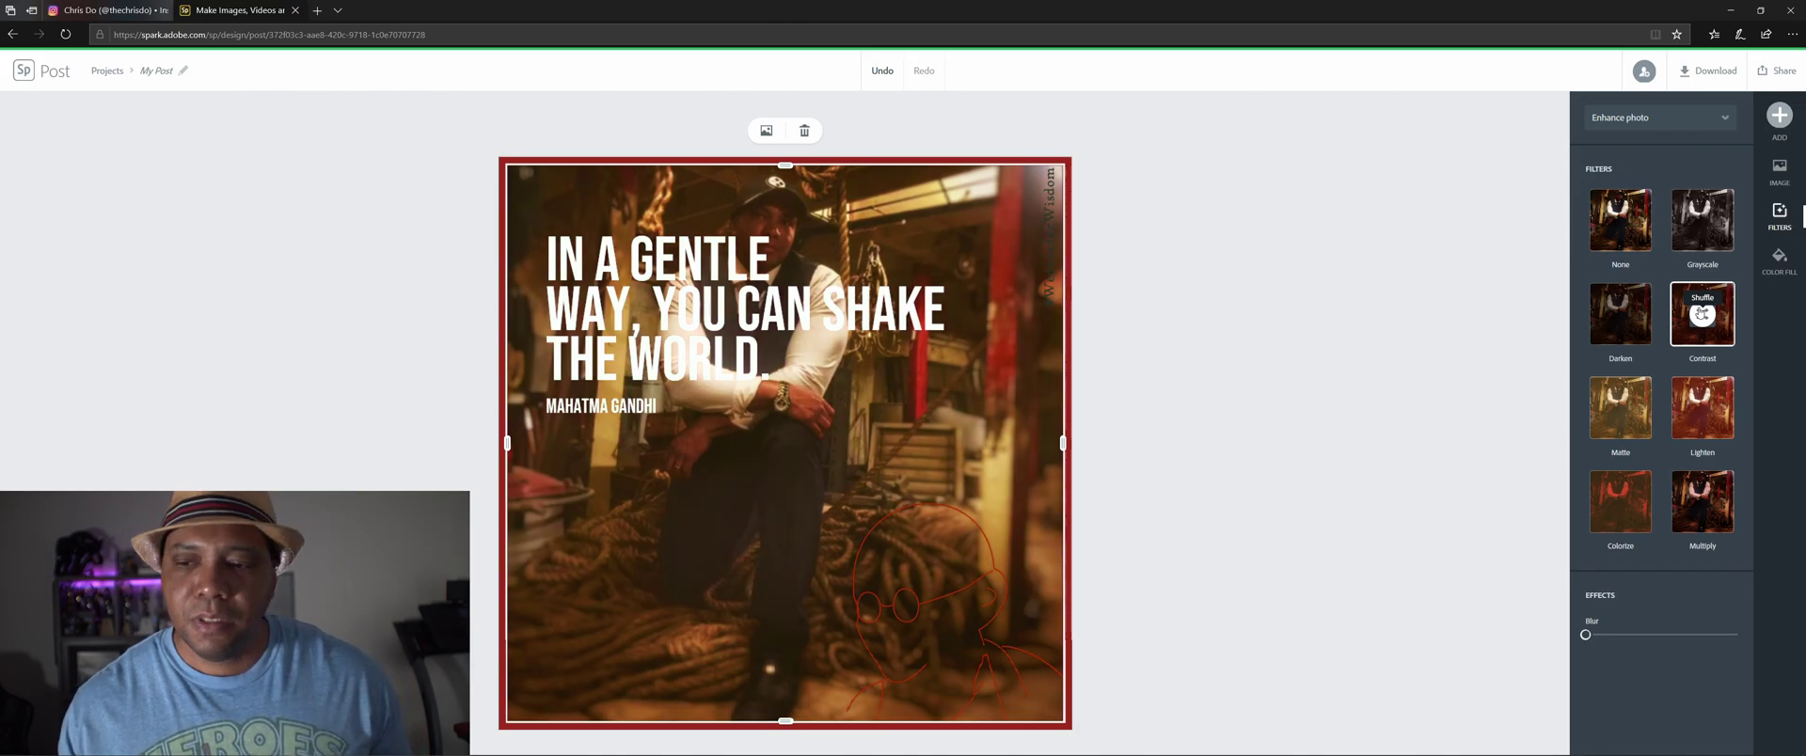
click(1617, 419)
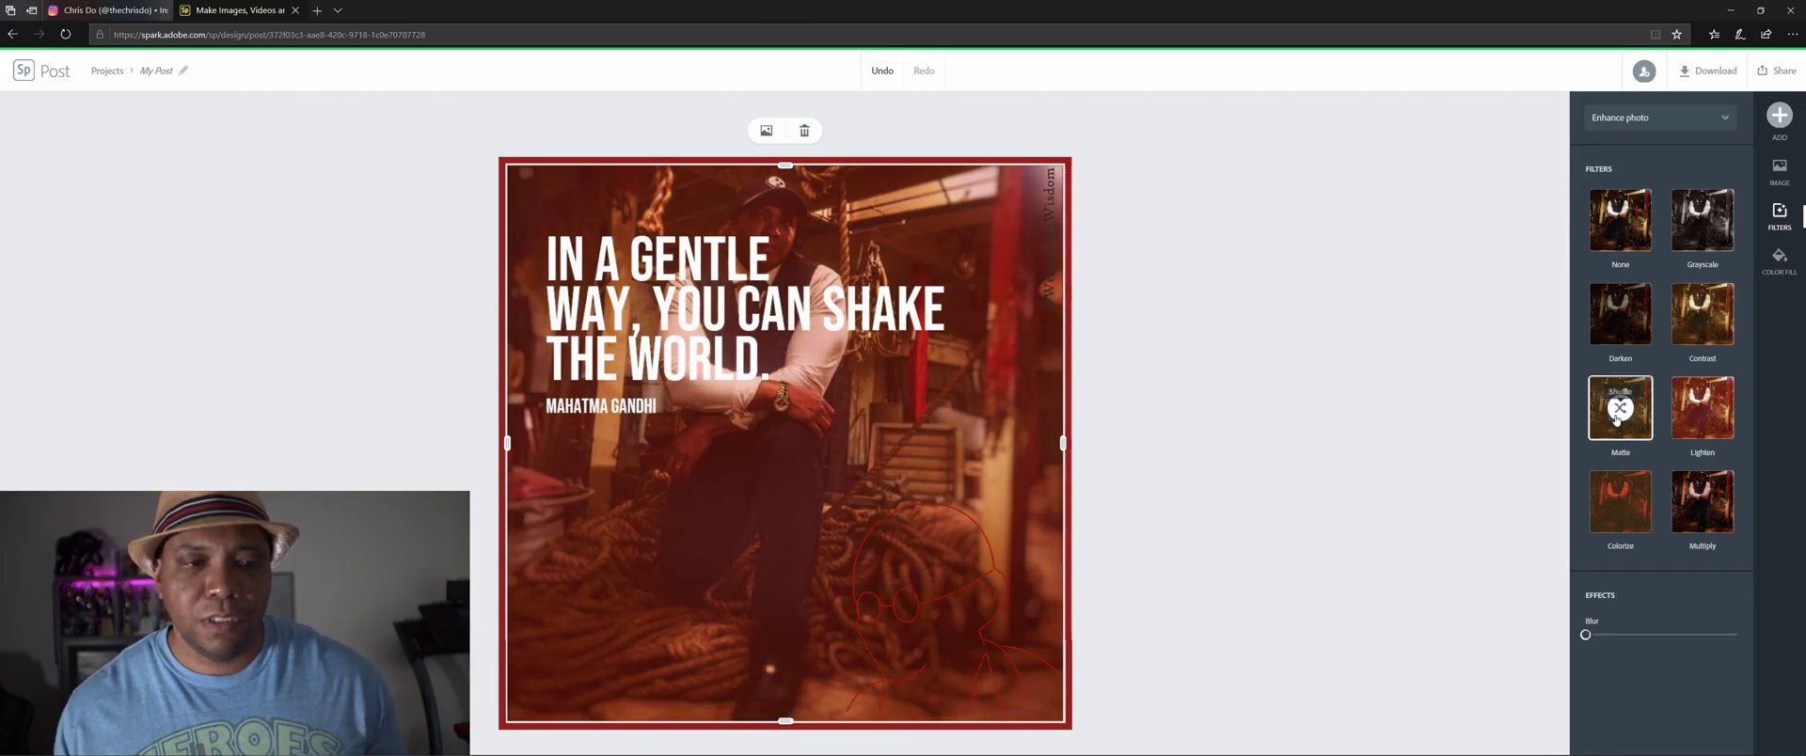
click(1702, 411)
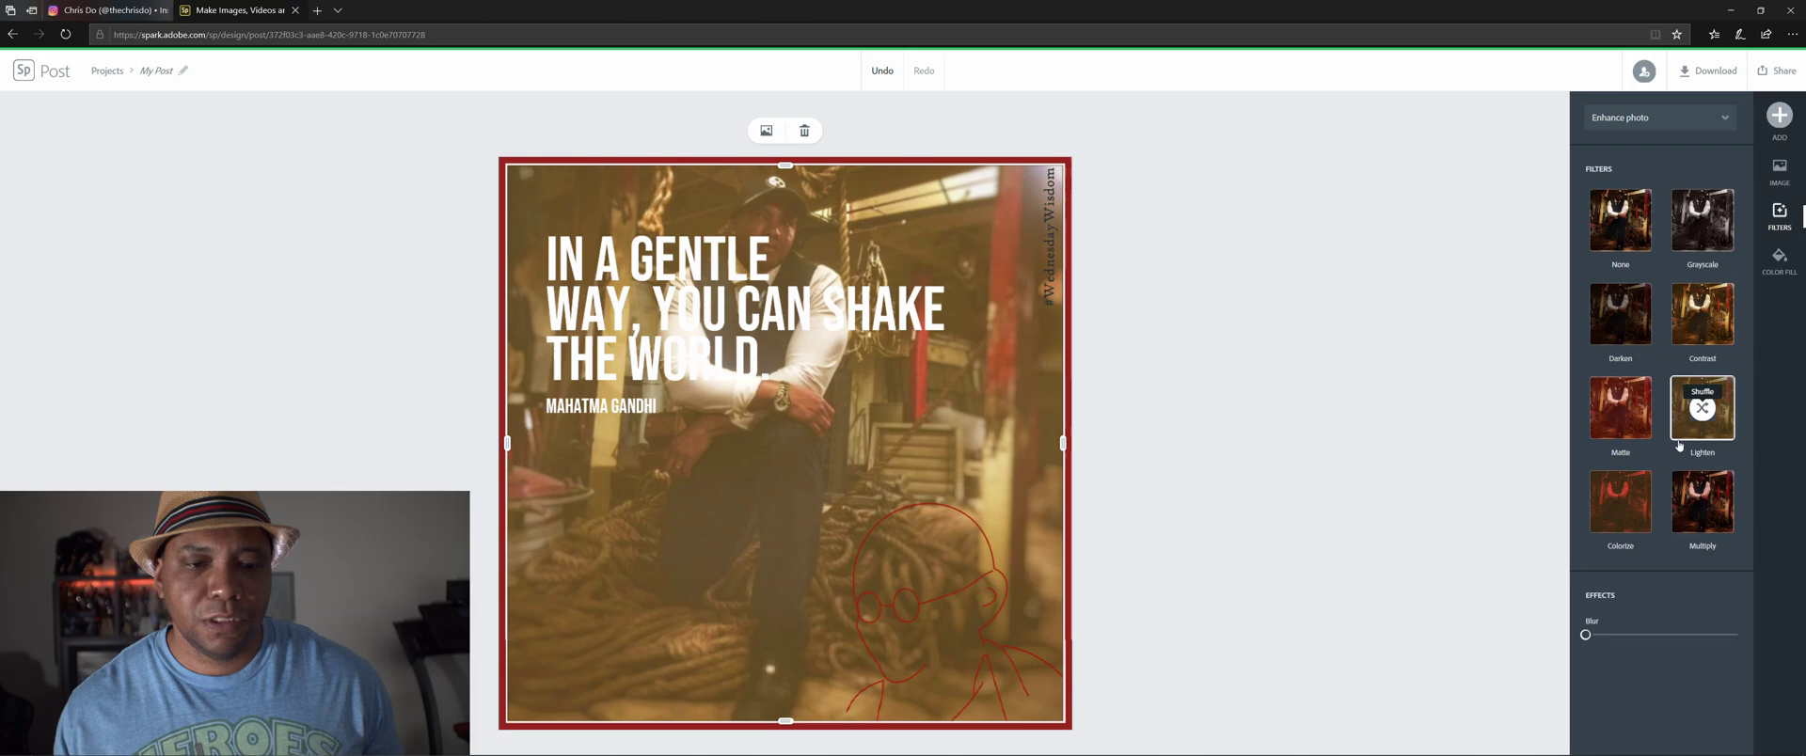
Step: Apply a deep red Colorize tint to the photo and add a blur of 4
click(1619, 504)
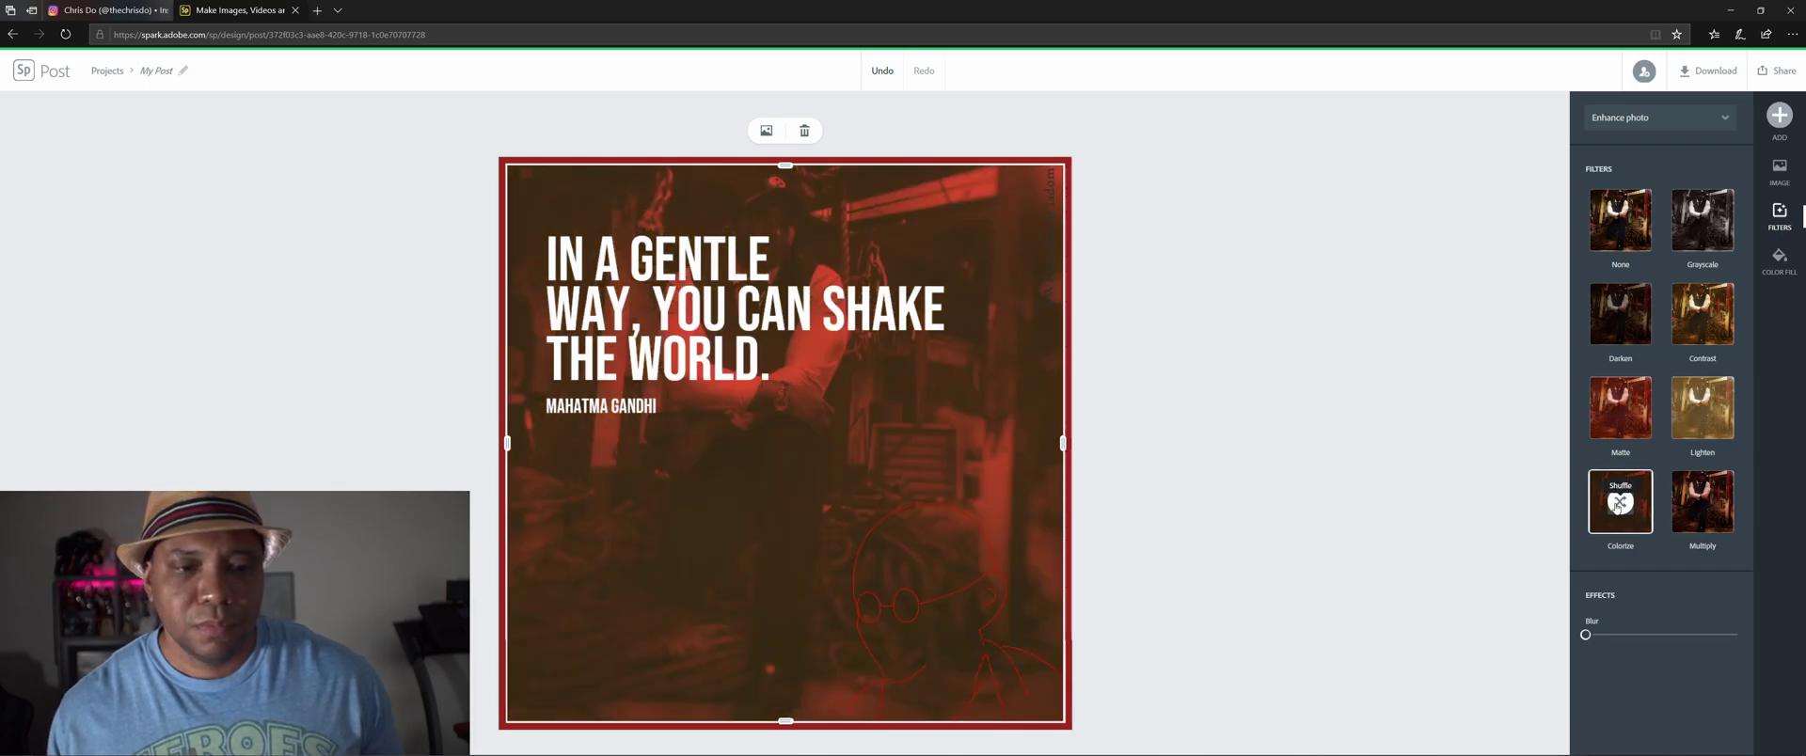
click(1619, 504)
click(1619, 504)
click(1619, 504)
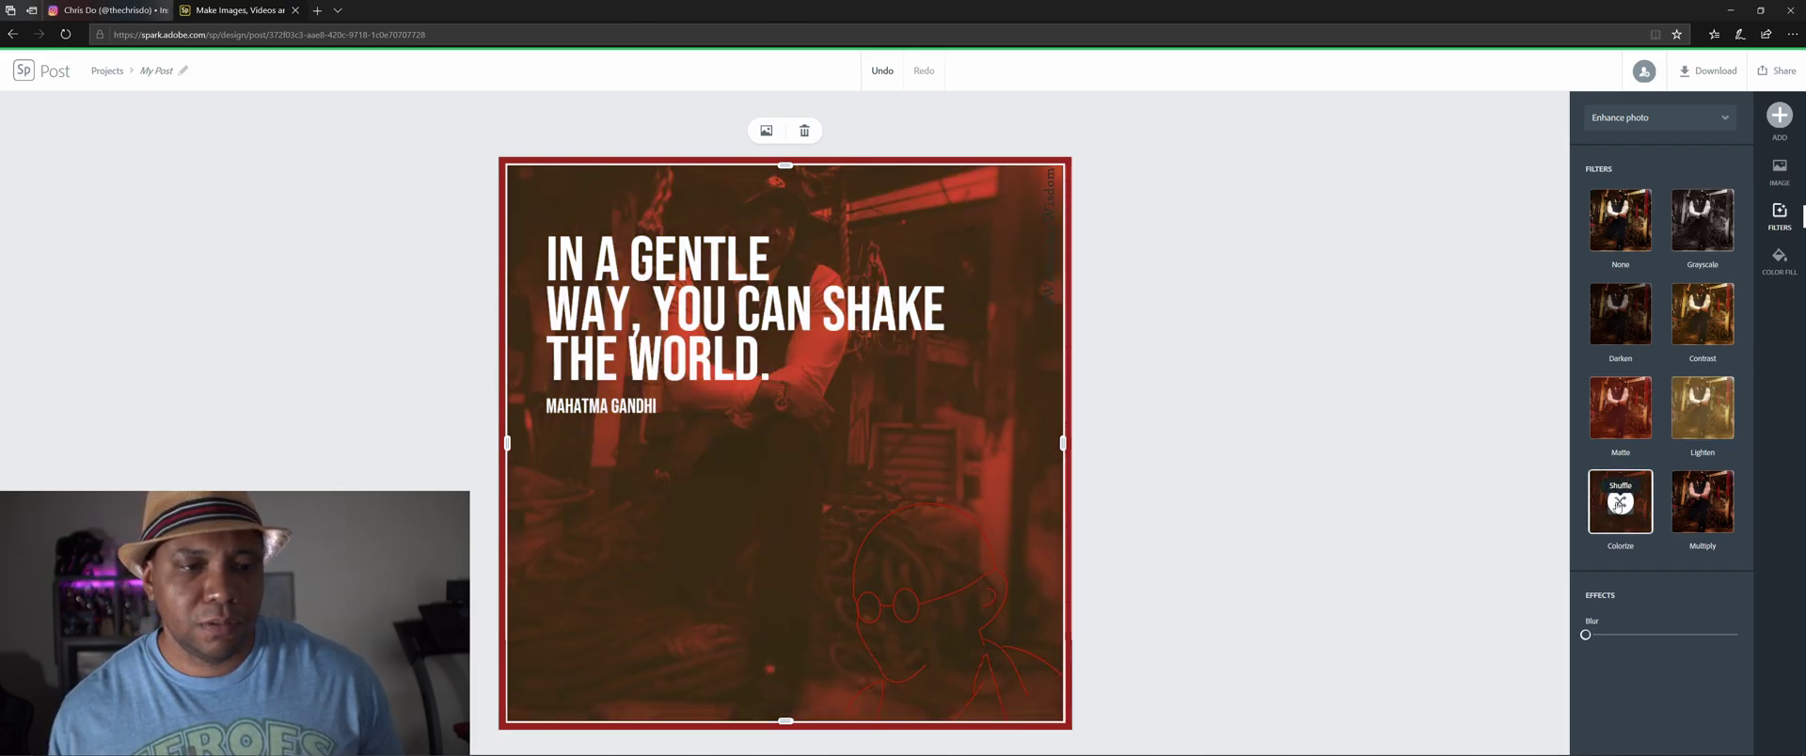
click(1618, 504)
click(1618, 504)
click(1619, 504)
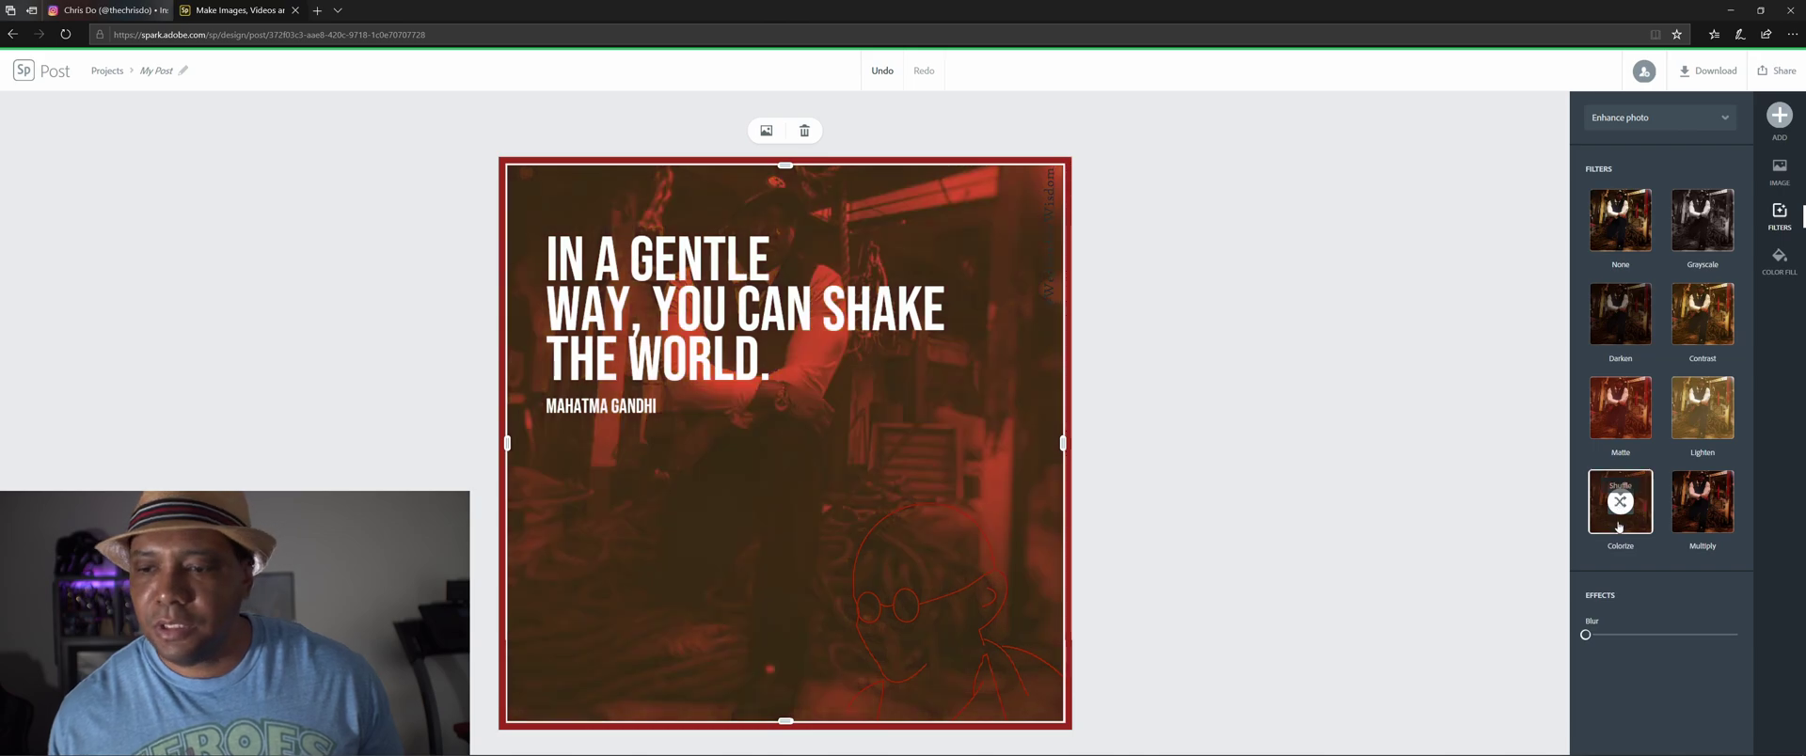
click(1620, 505)
click(1621, 505)
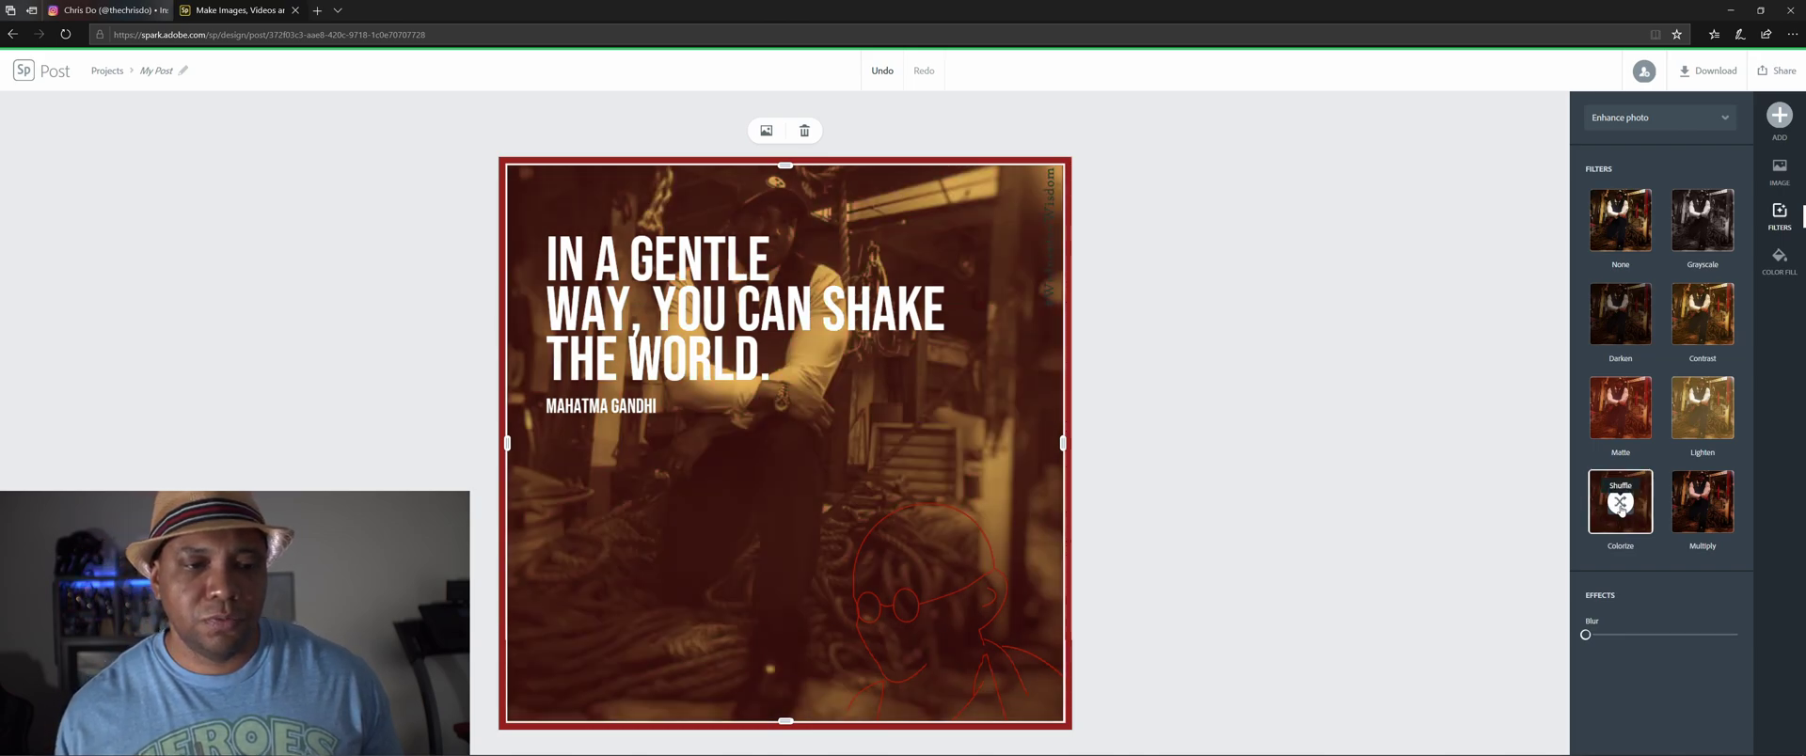
click(1620, 505)
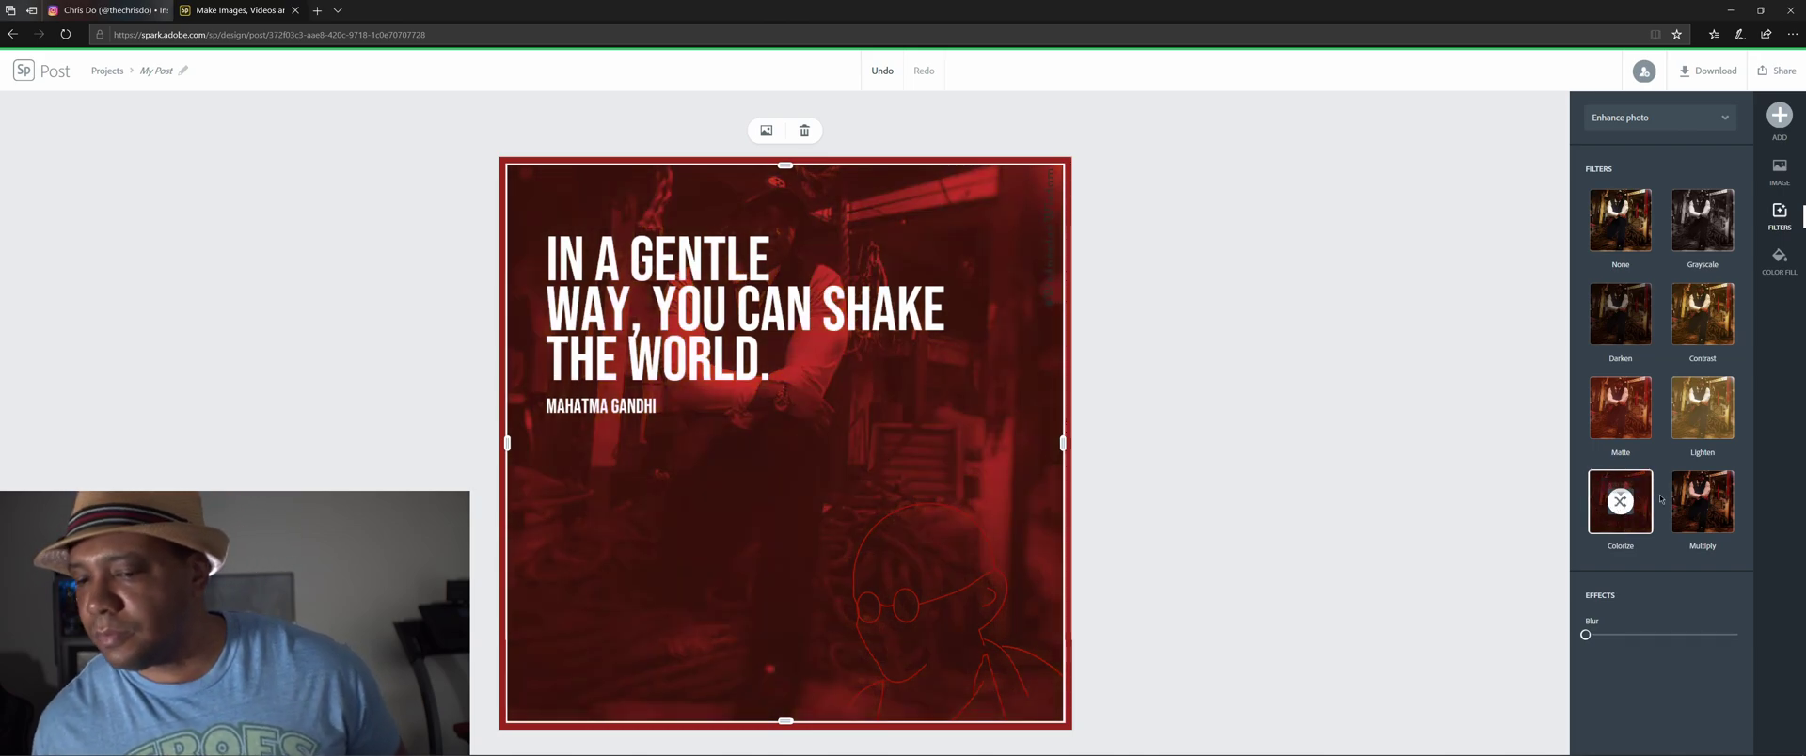
drag(1586, 635, 1588, 637)
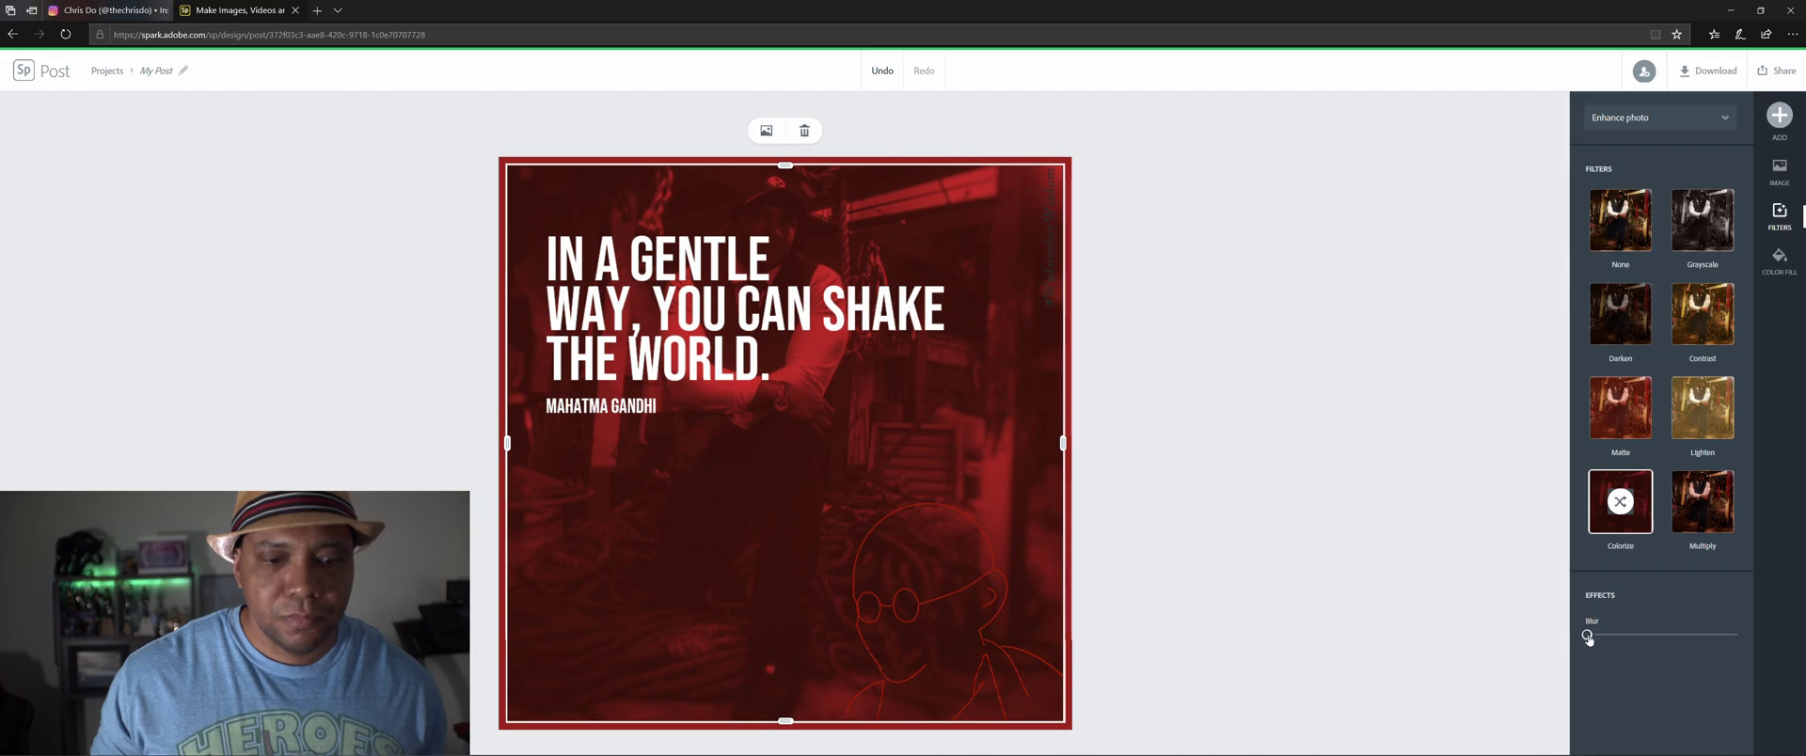
click(915, 645)
Step: Nudge the Gandhi line illustration up slightly and recolour it white
drag(948, 596, 945, 587)
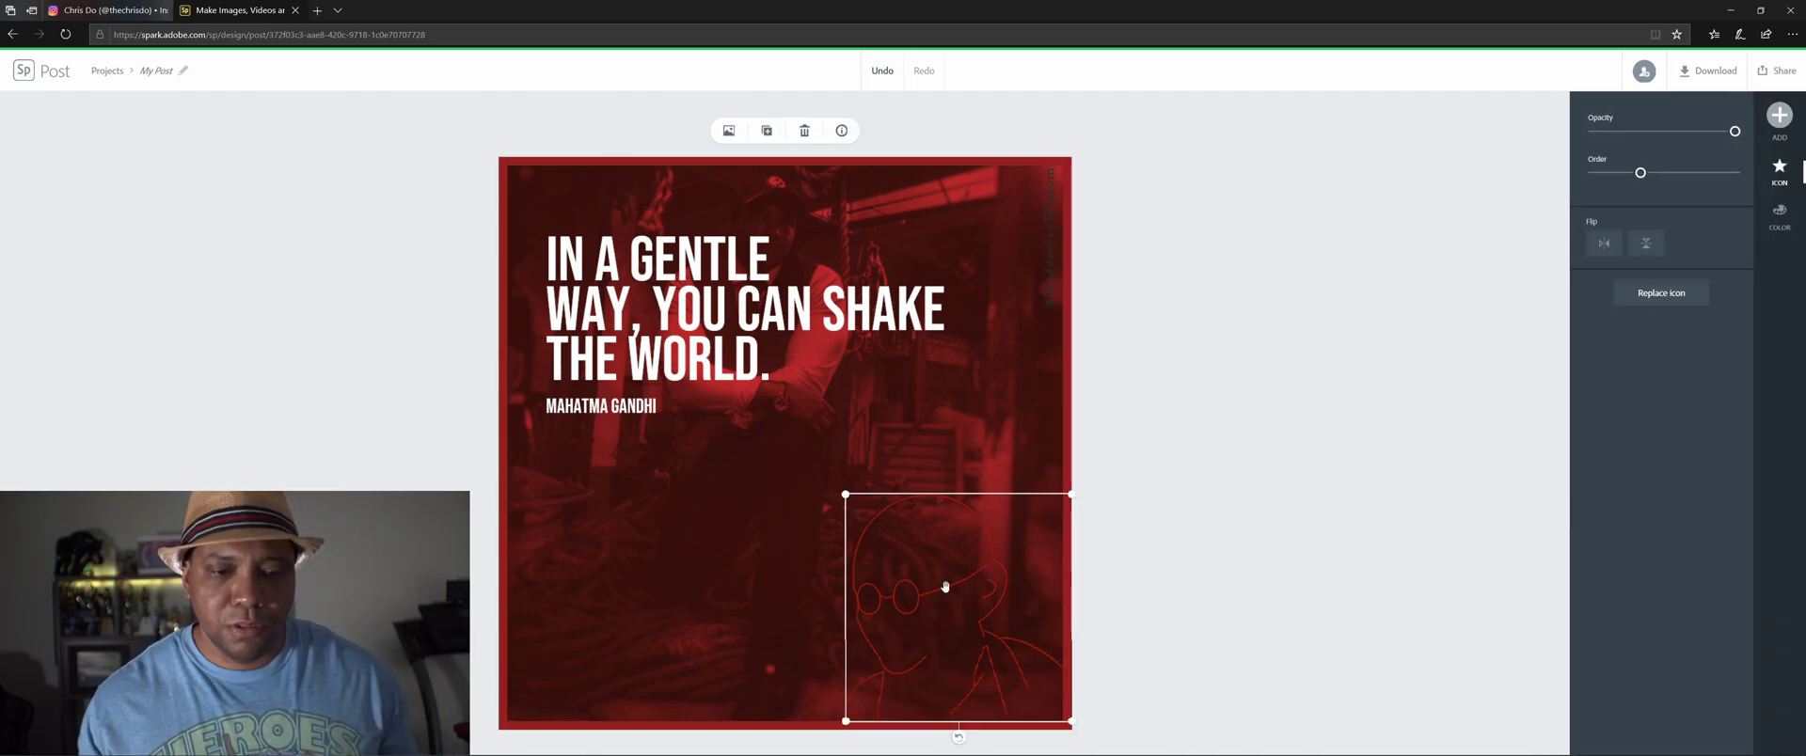
click(1779, 215)
click(1632, 325)
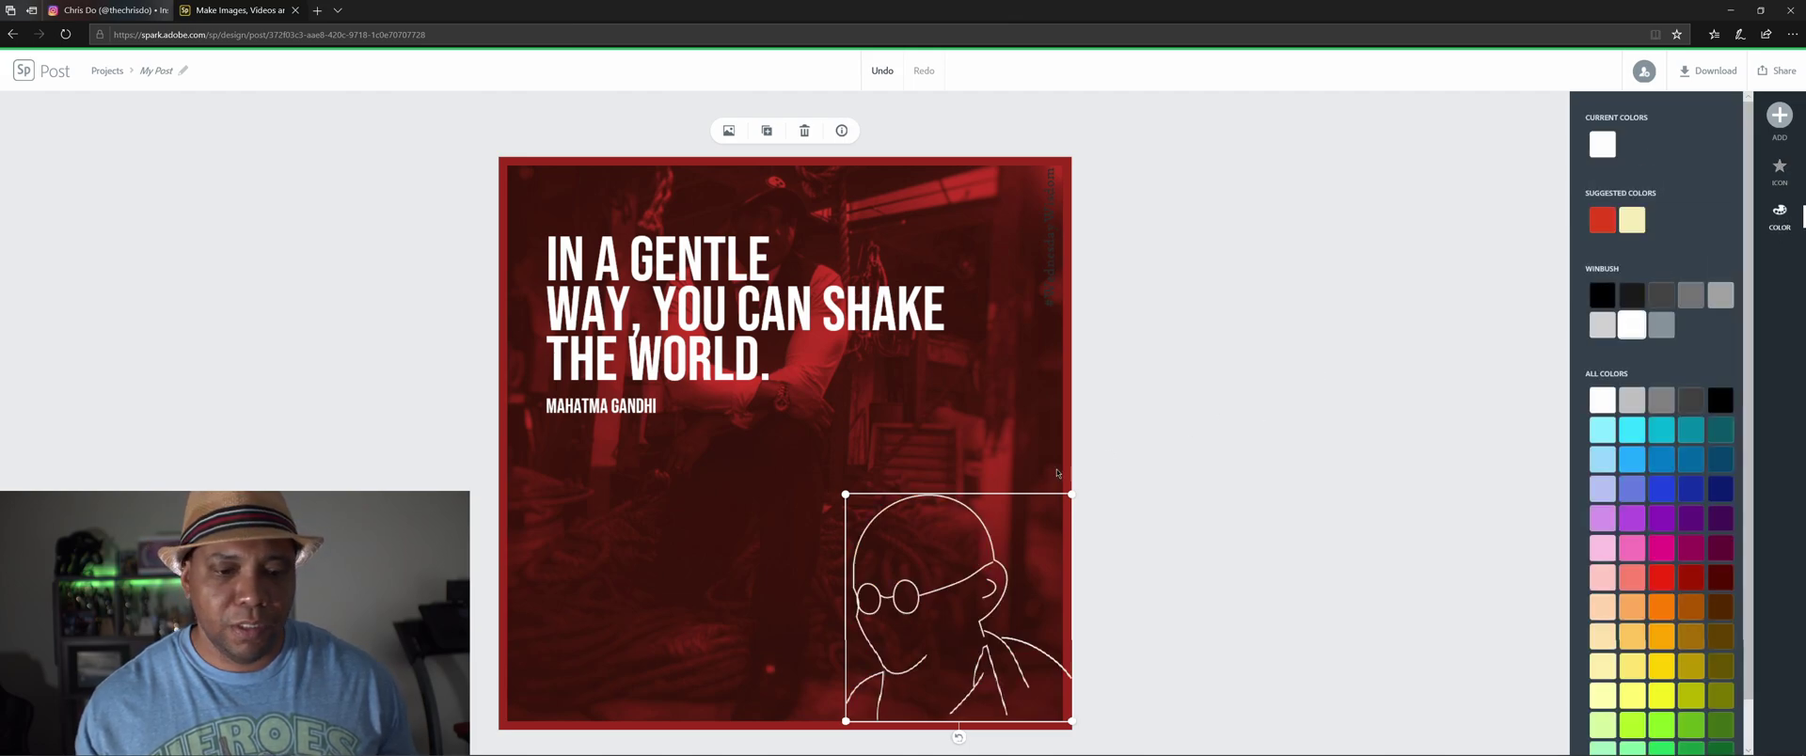
click(1186, 598)
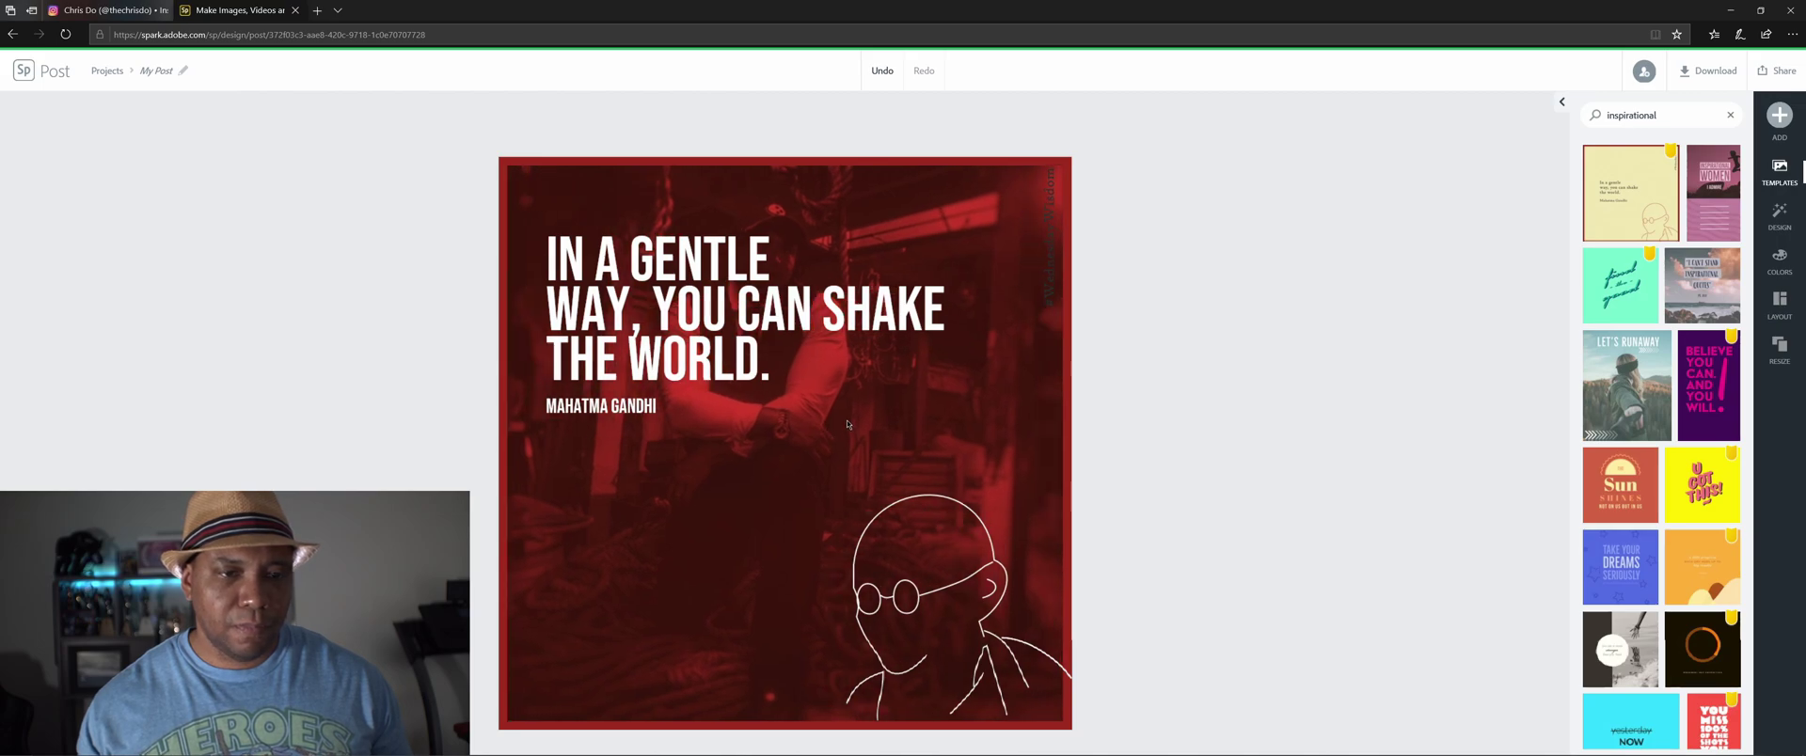
click(1053, 250)
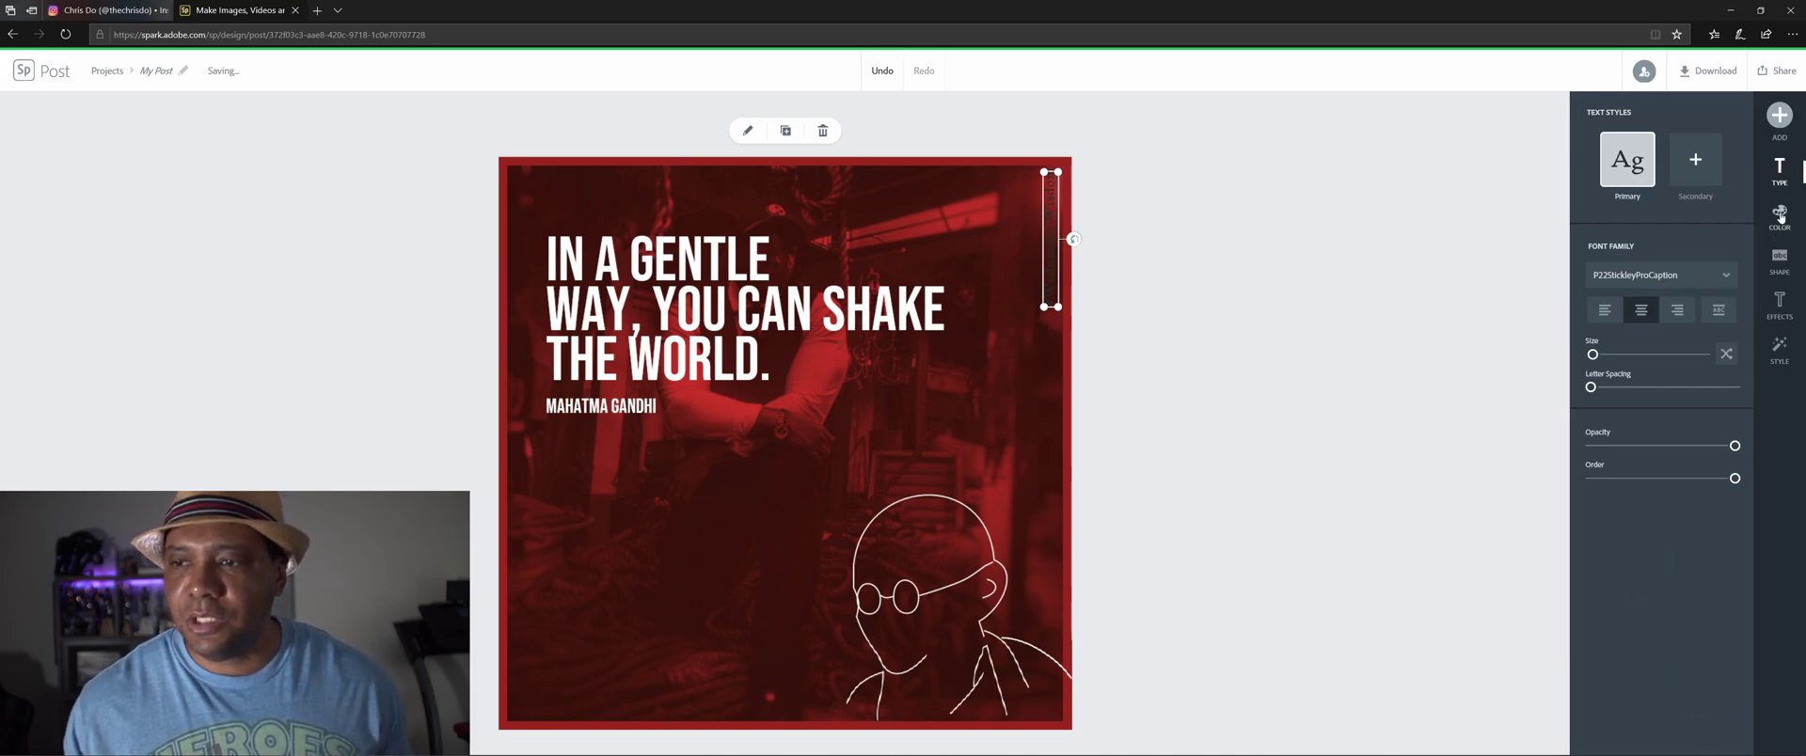
Step: Make the #WednesdayWisdom hashtag text white with a rectangular backing shape
scroll(1630, 379, down, 1)
scroll(1630, 379, down, 3)
click(1662, 392)
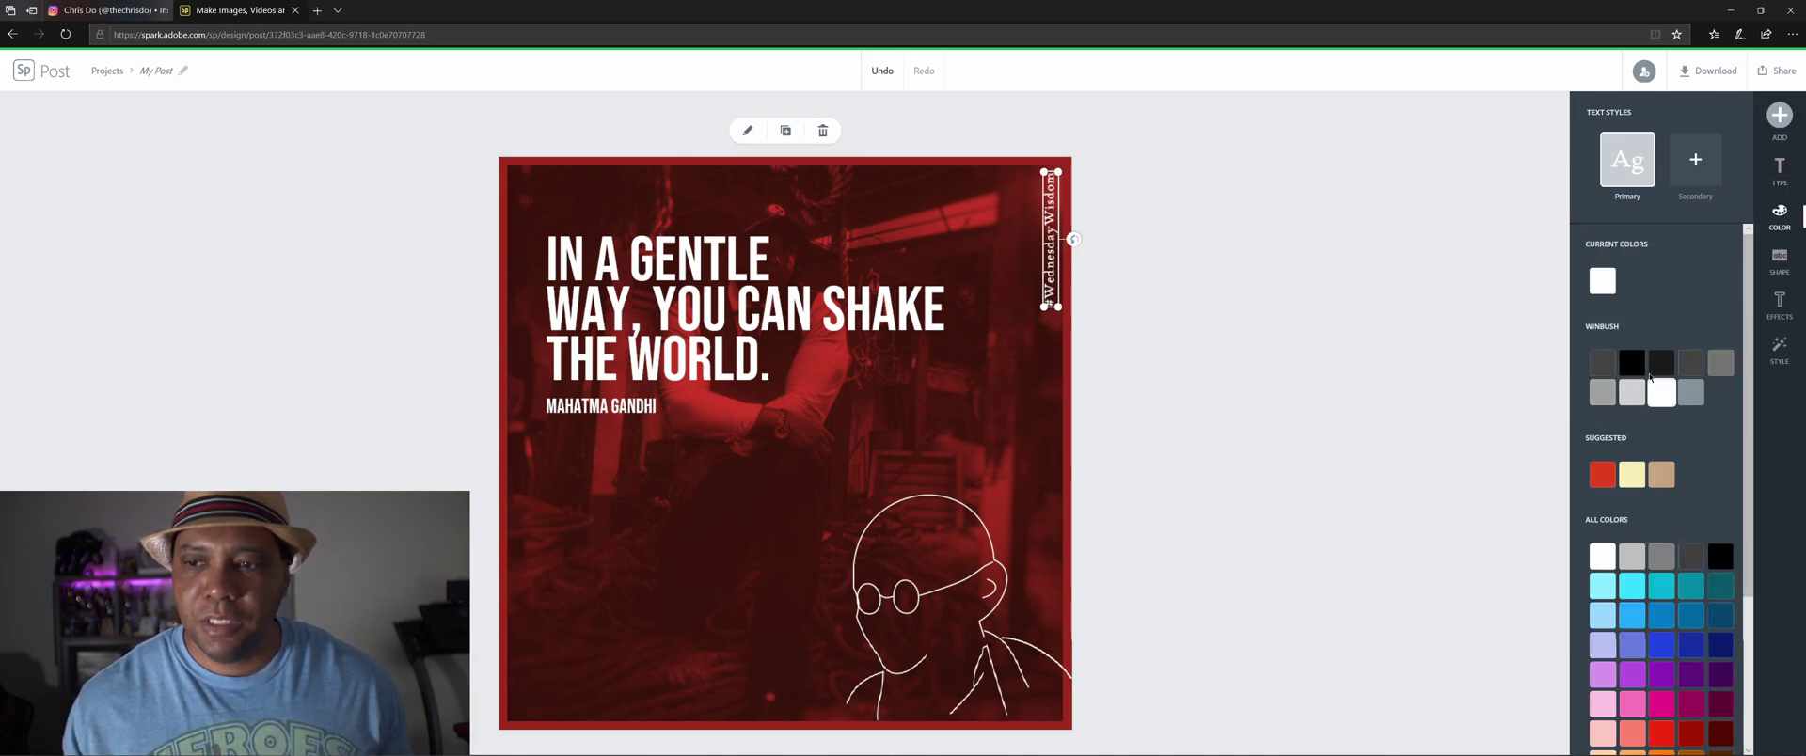
click(1792, 265)
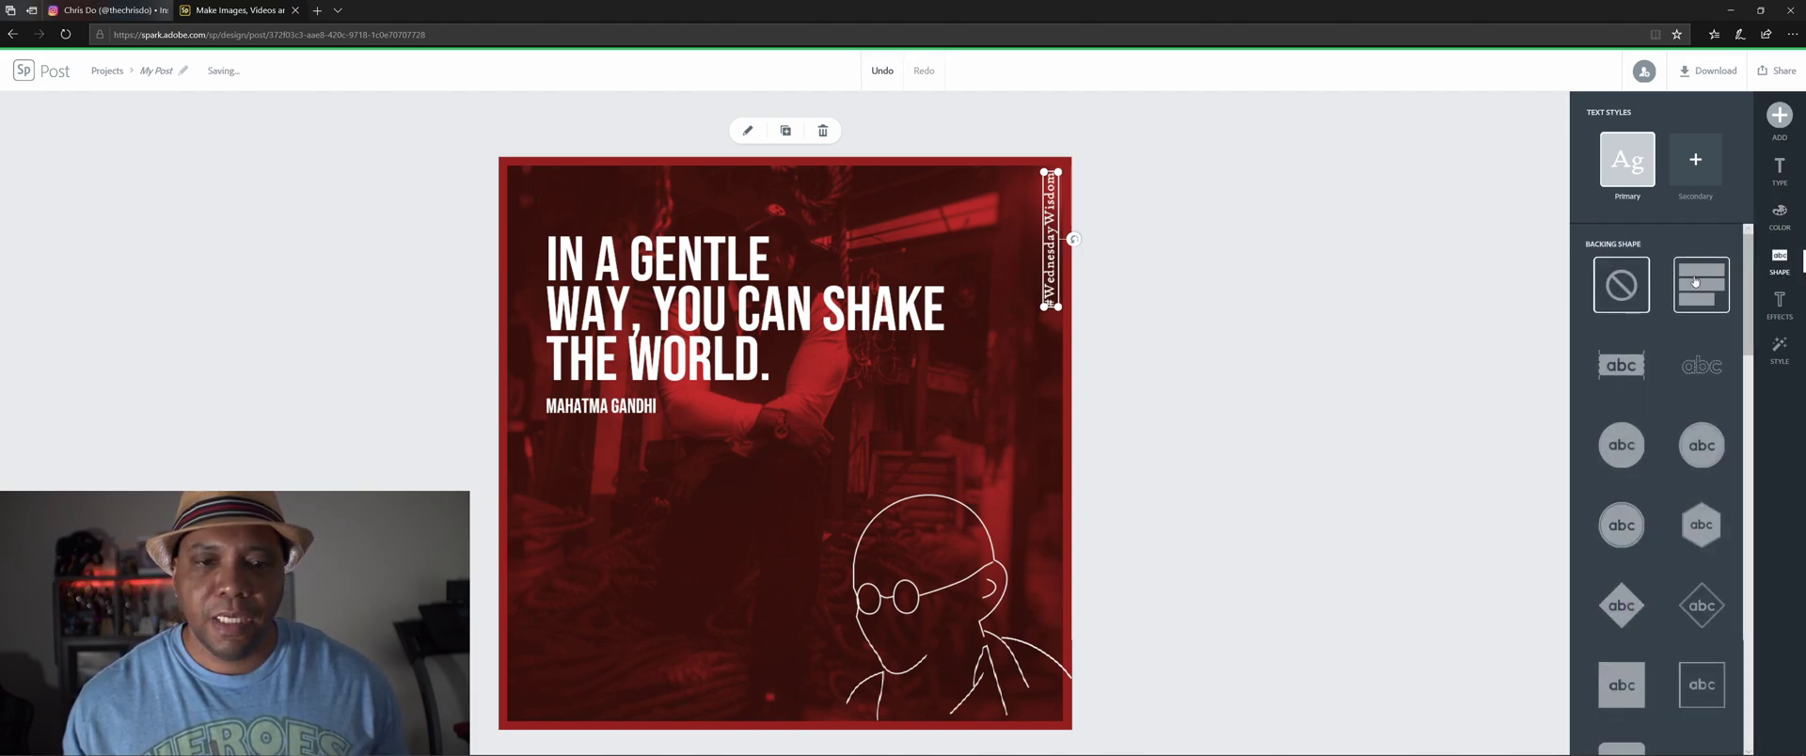
click(1695, 281)
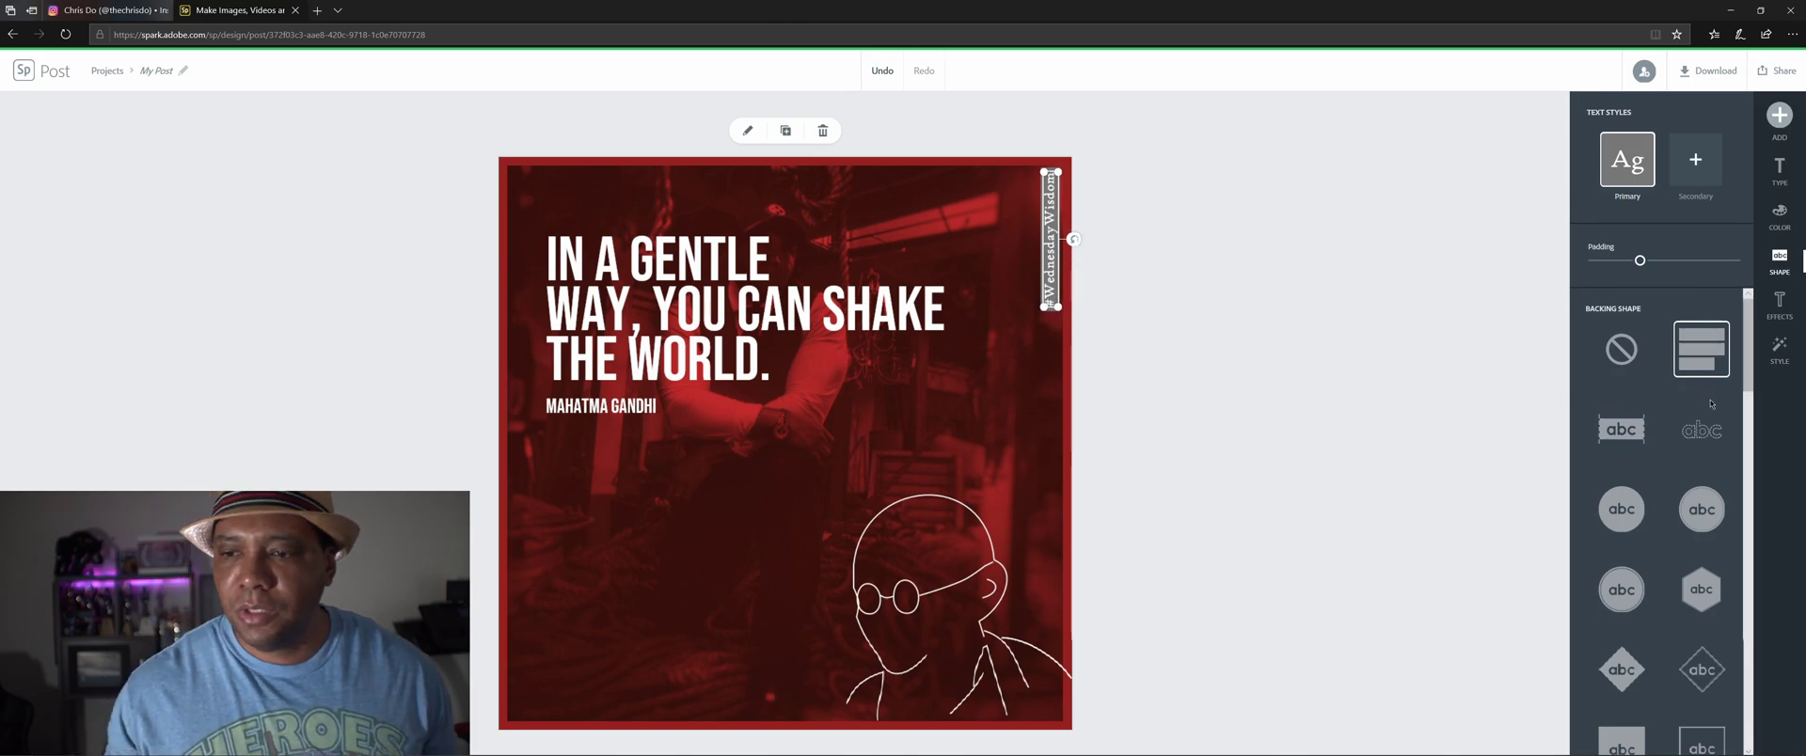
Step: Try a grey colour pair on the hashtag, swapping its text and backing colours
click(1780, 214)
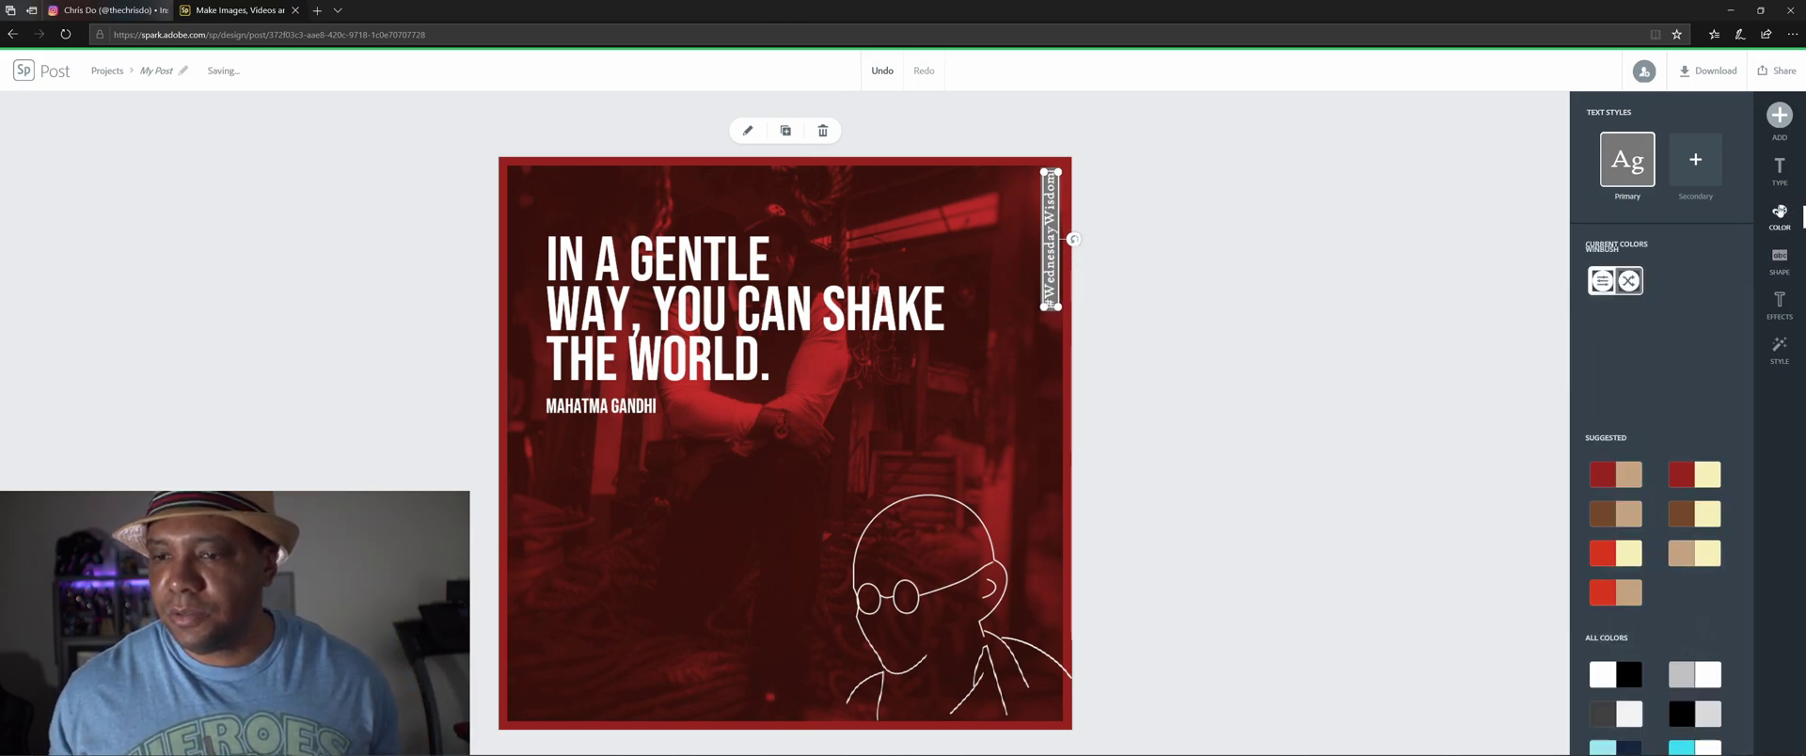
click(1616, 364)
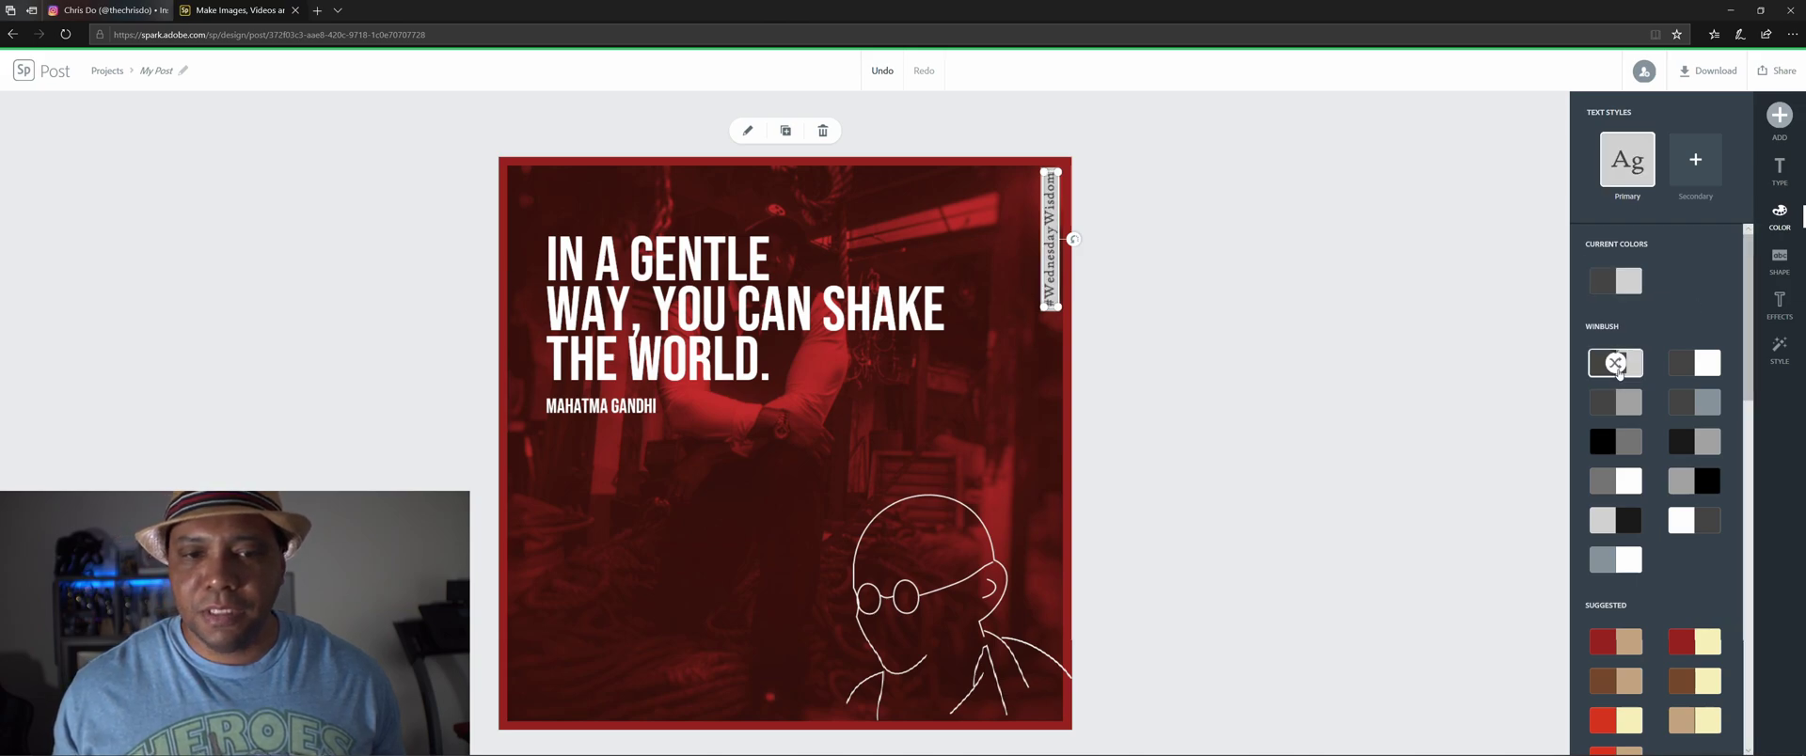
click(1616, 365)
click(1615, 365)
click(1614, 366)
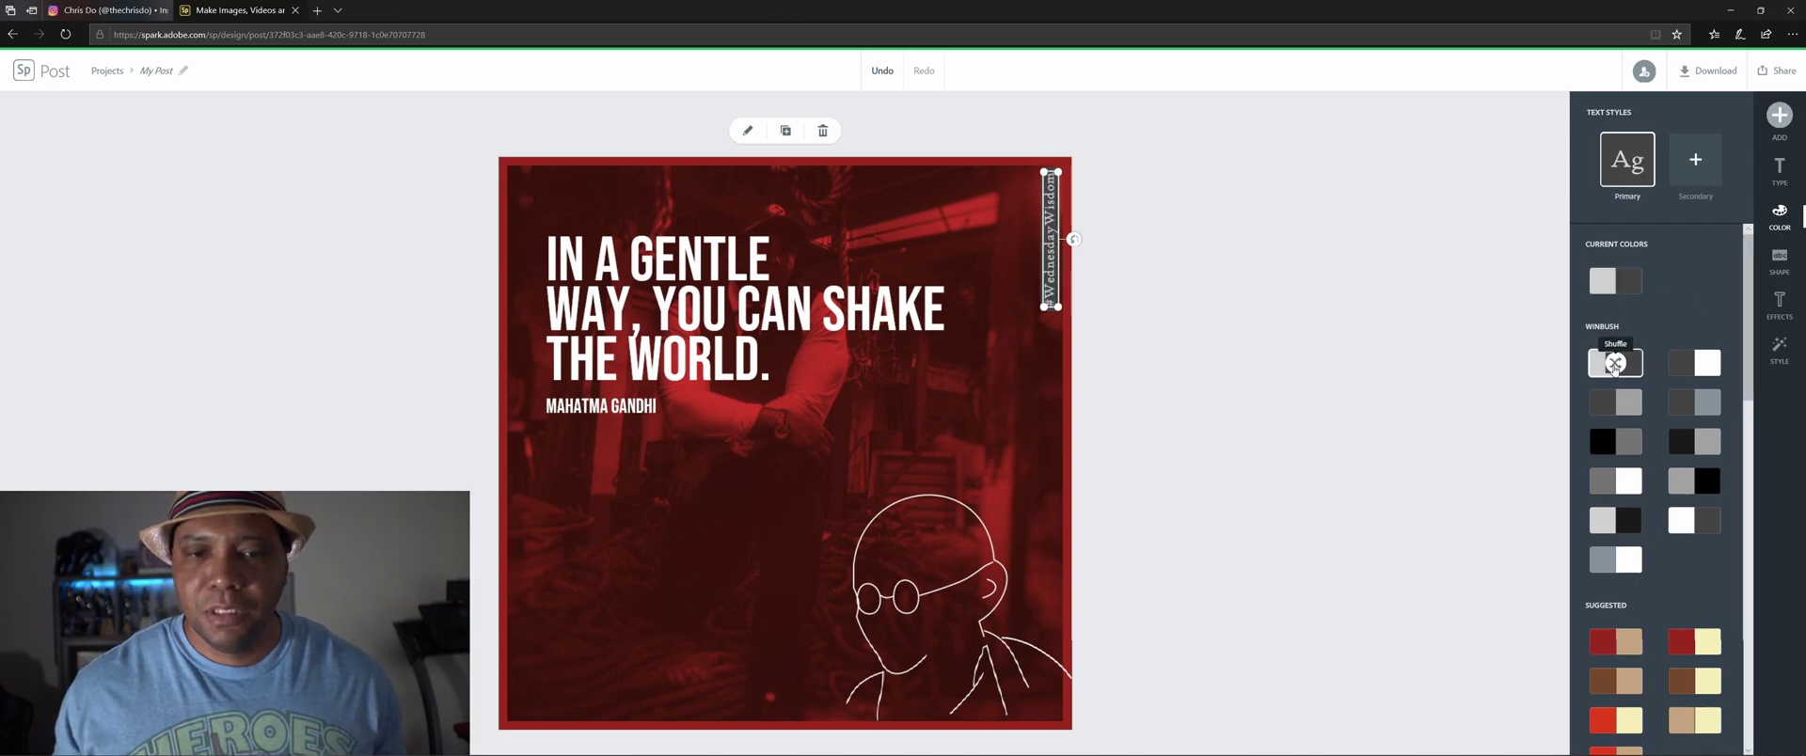
click(1614, 366)
Step: Settle on a muted red and tan colour pair for the hashtag
scroll(1655, 374, down, 1)
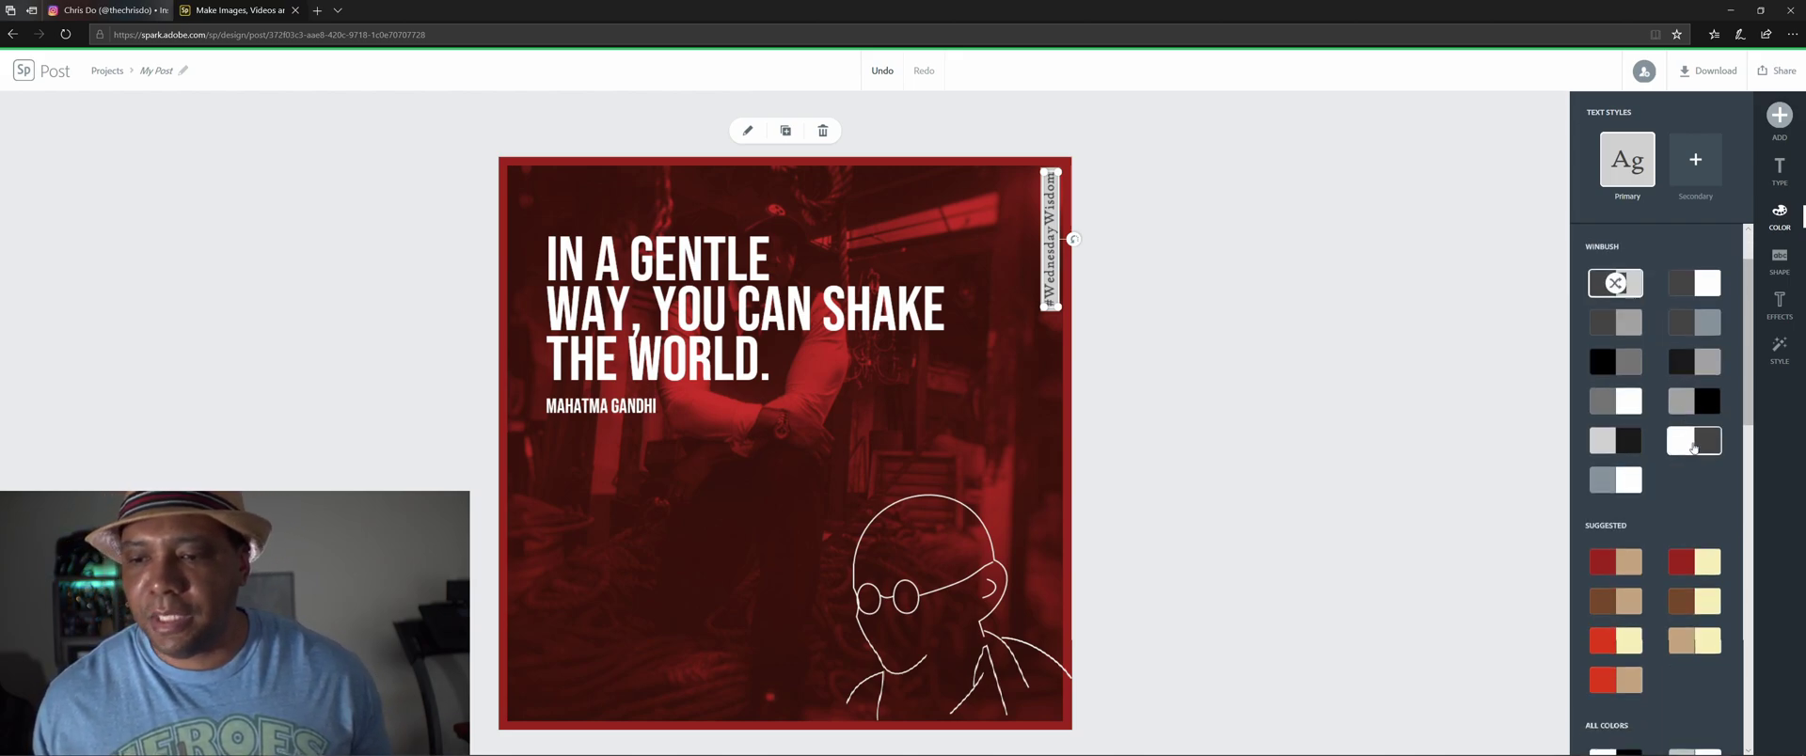
click(1692, 448)
scroll(1674, 395, down, 3)
click(1619, 325)
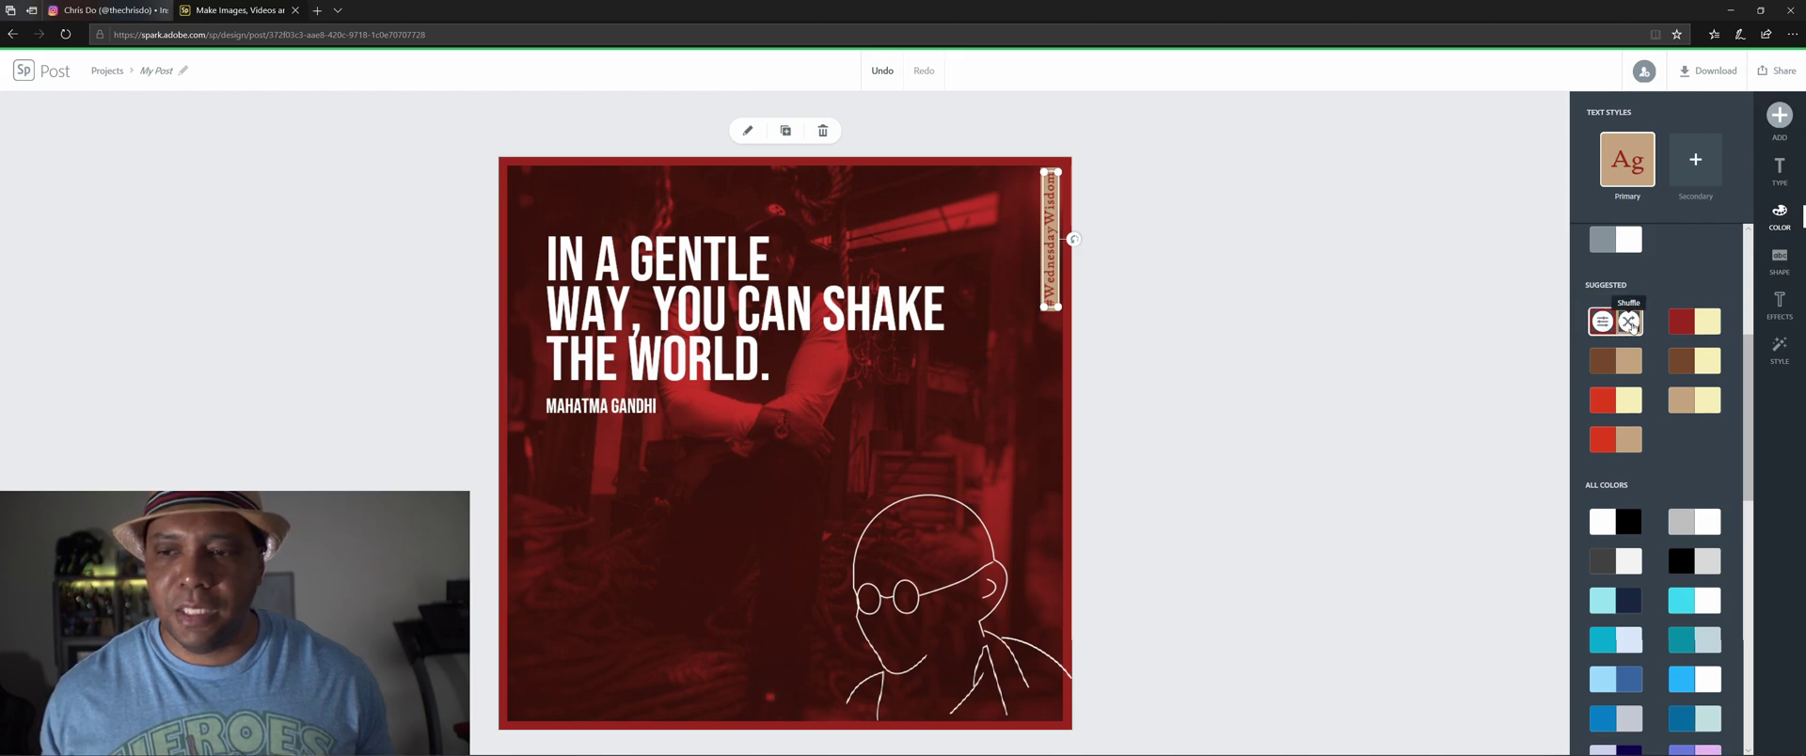
click(1630, 322)
click(1630, 322)
click(1630, 322)
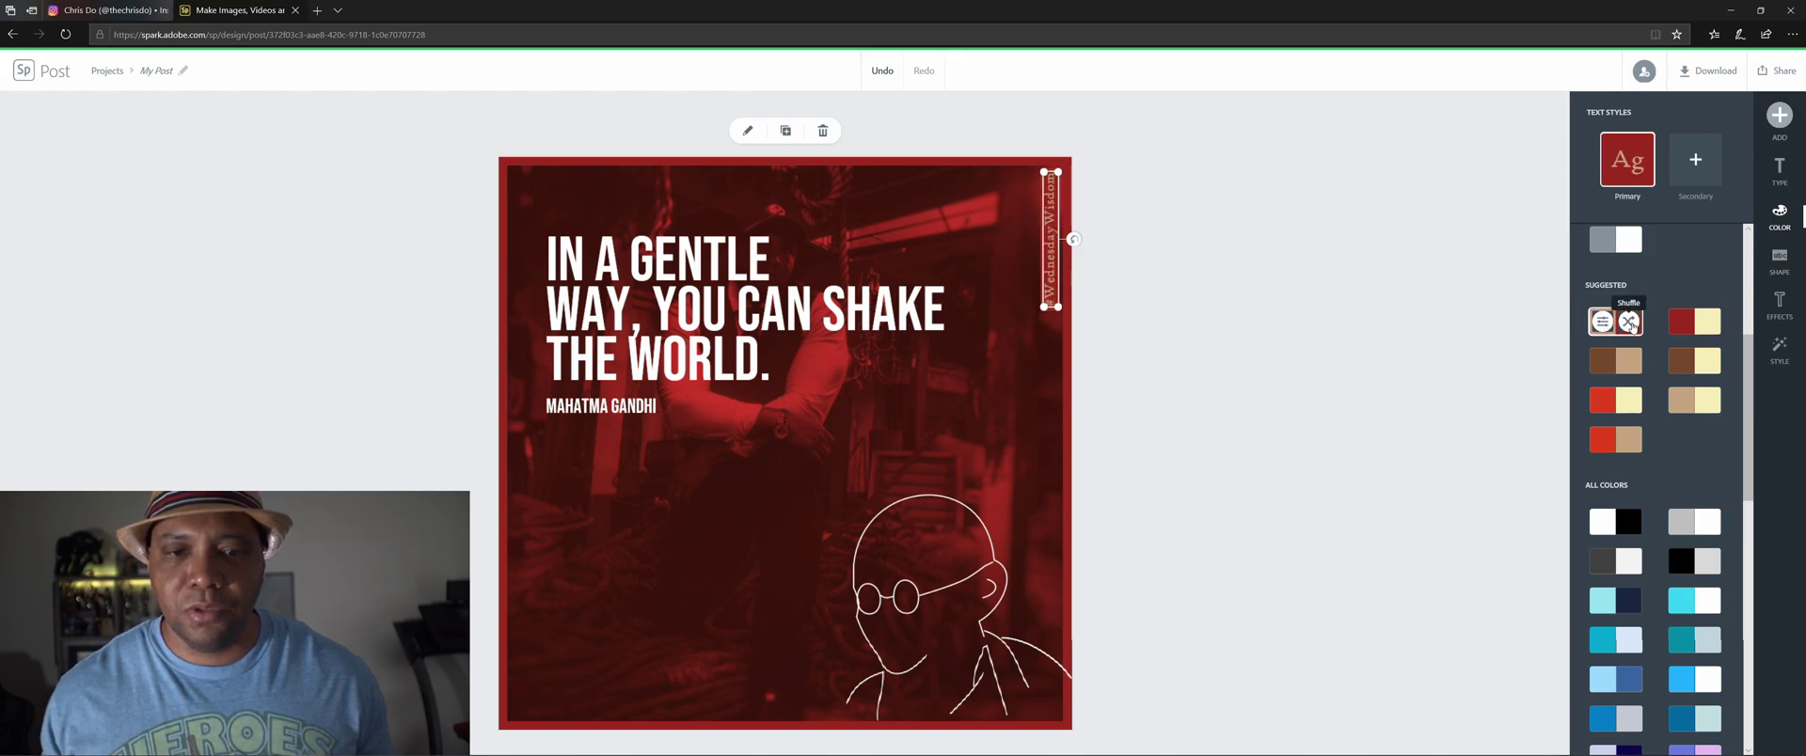
click(1220, 322)
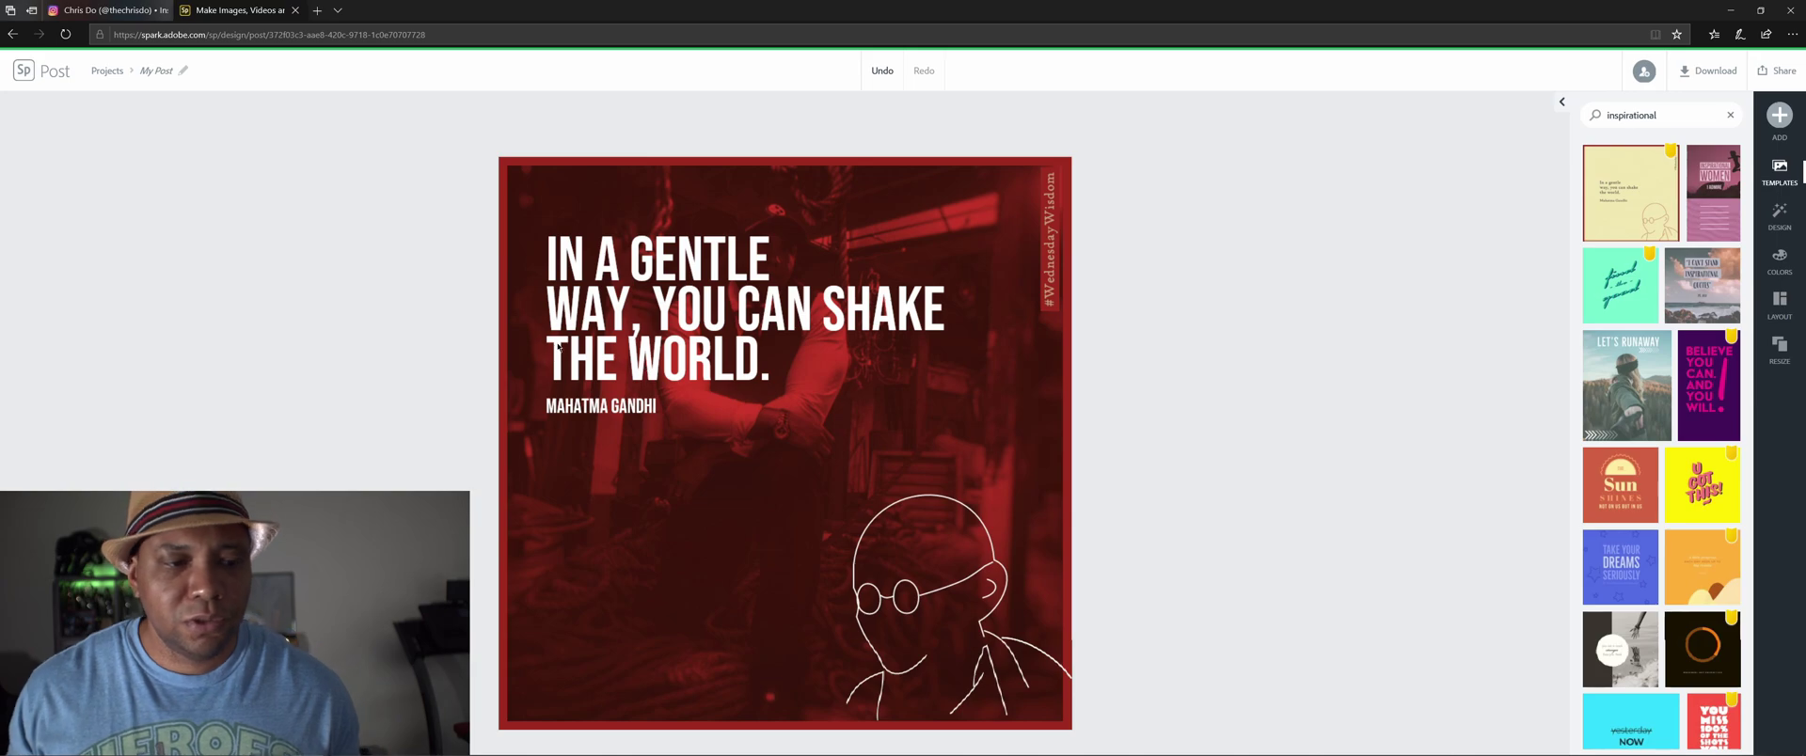
Step: Try several backing shapes on the MAHATMA GANDHI credit, settling on lines above and below
click(620, 406)
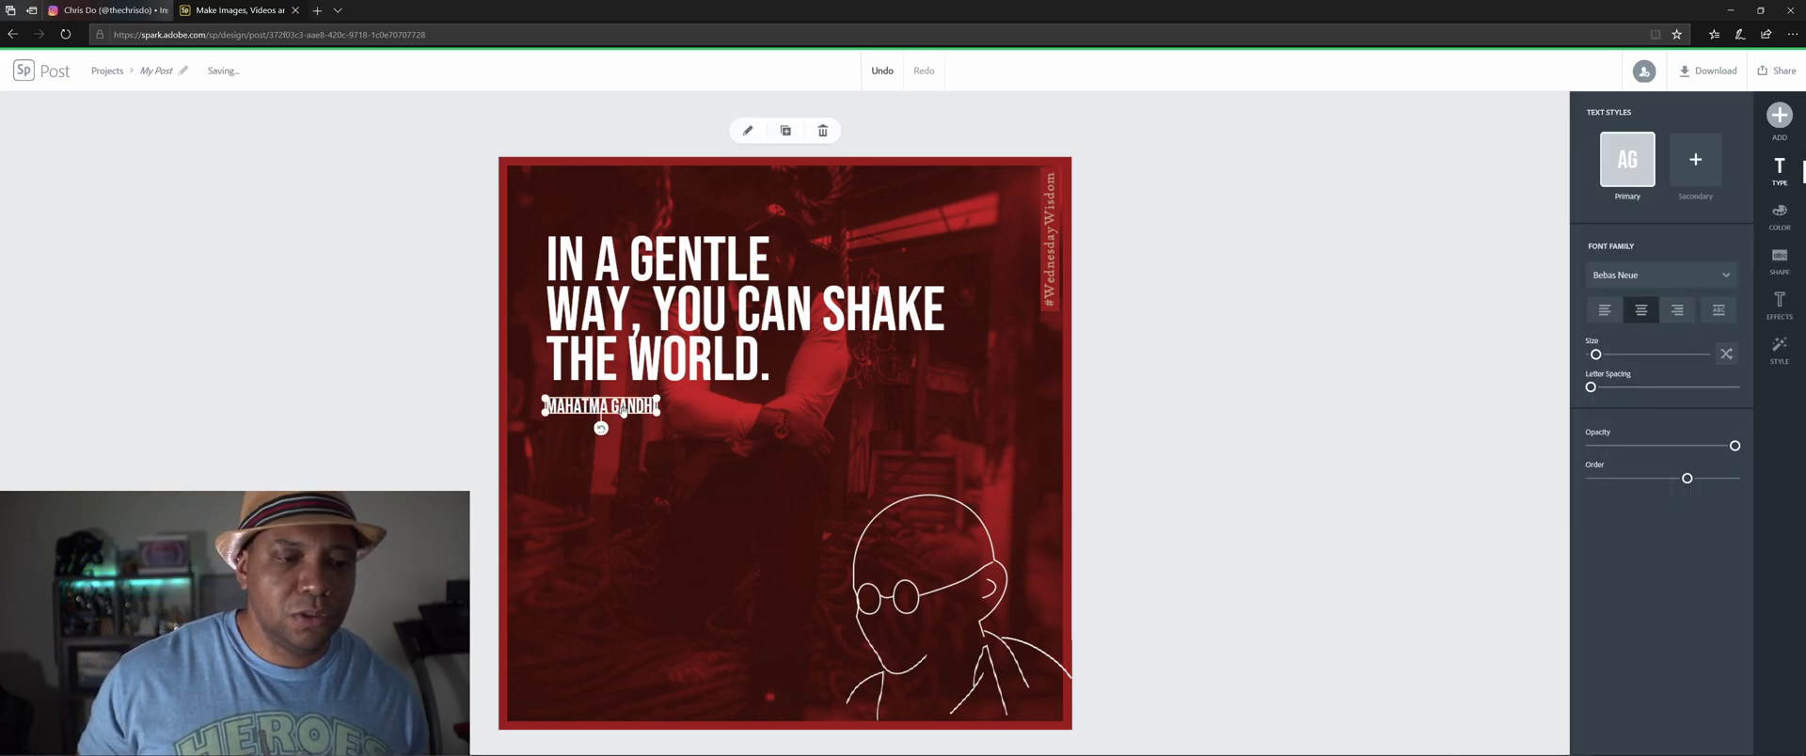
click(1779, 259)
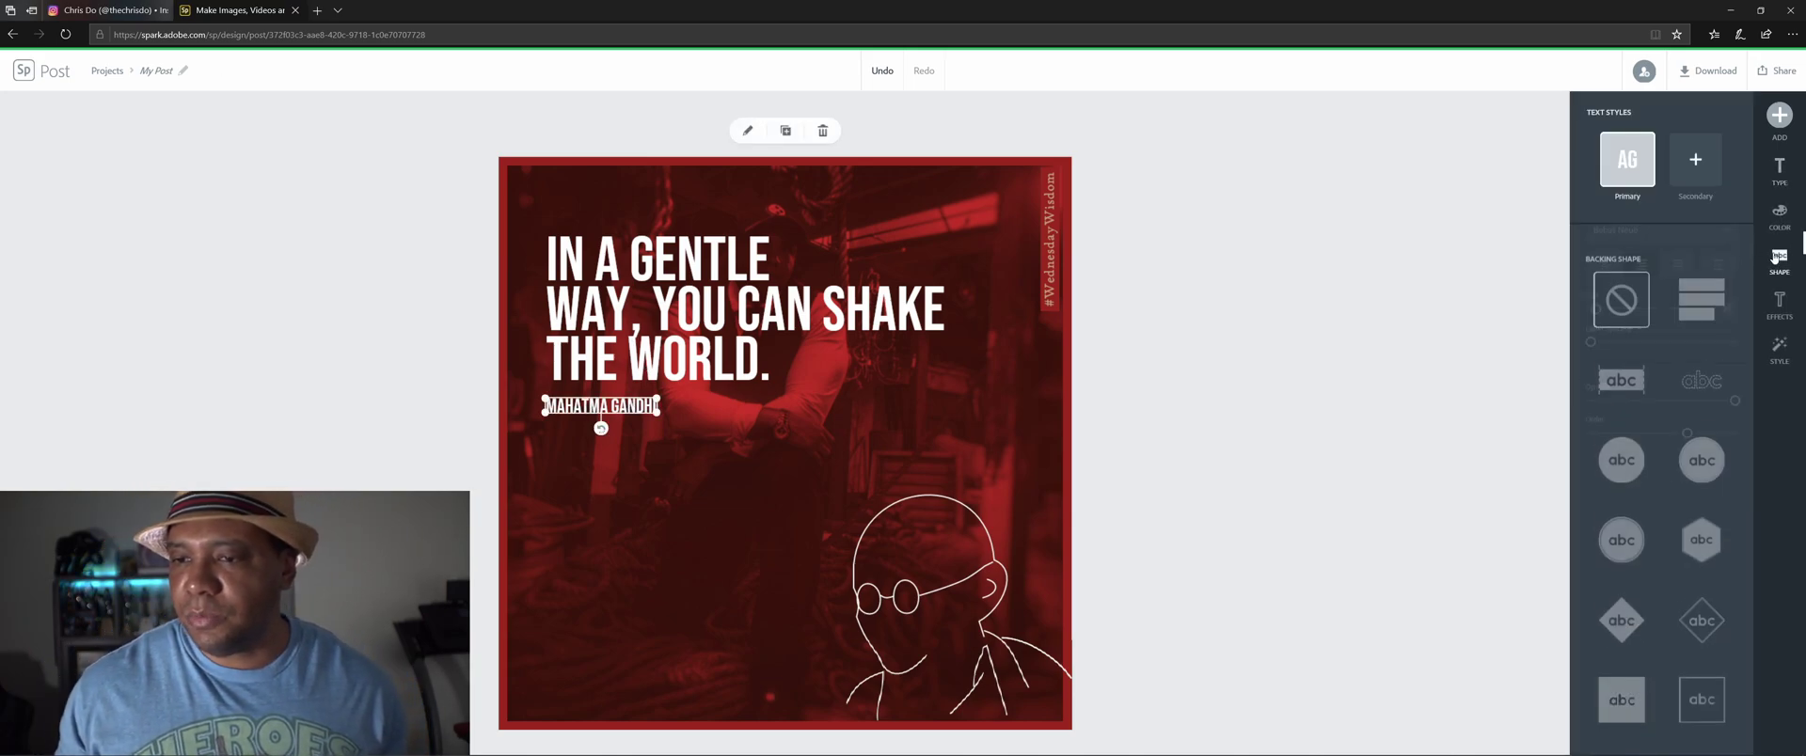
click(1699, 301)
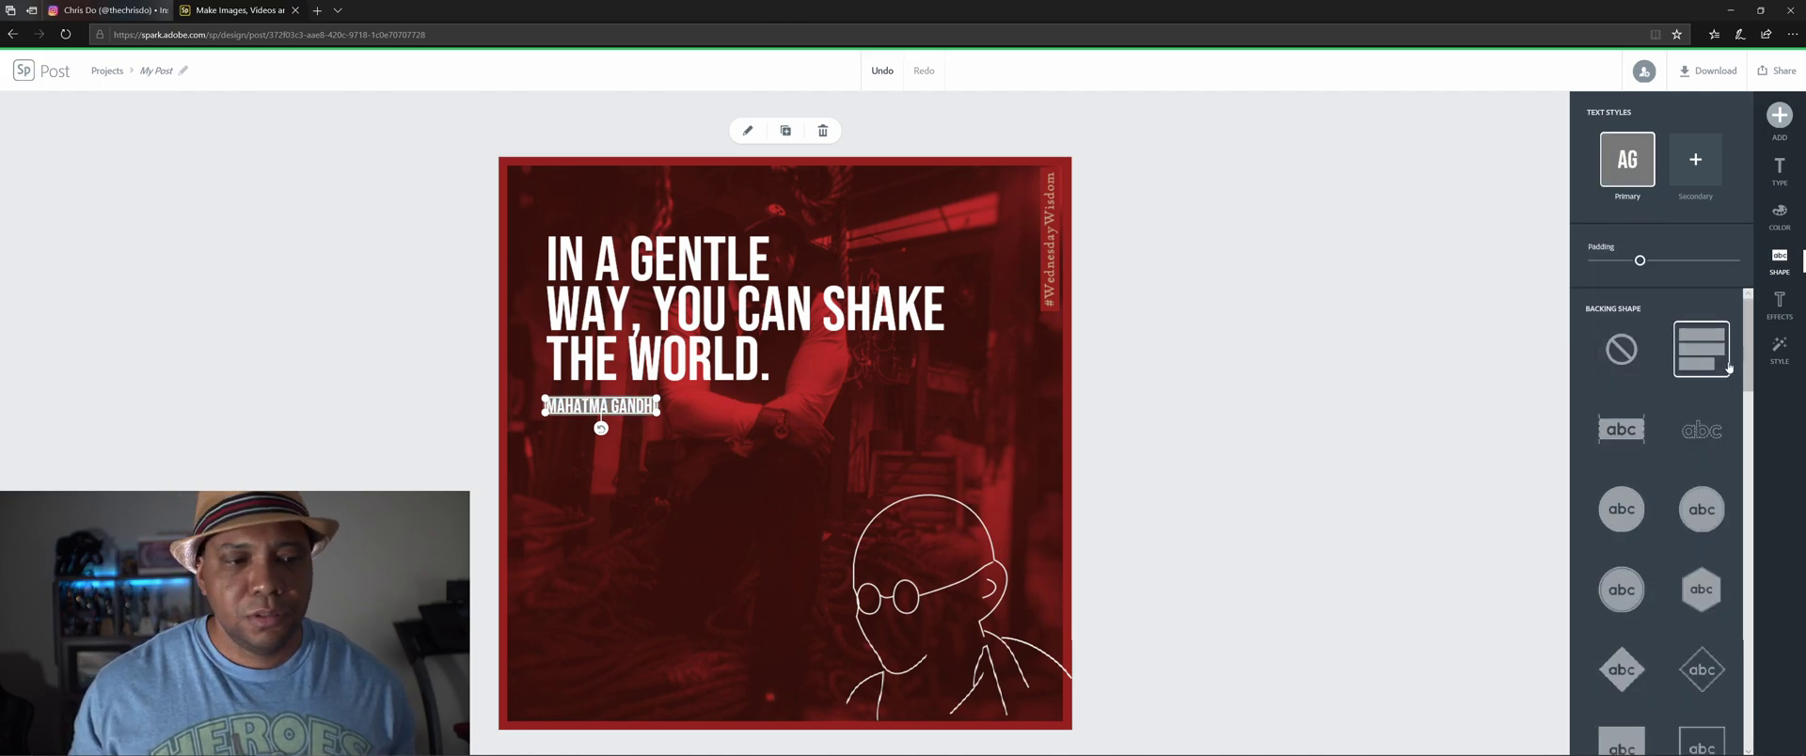
click(1610, 428)
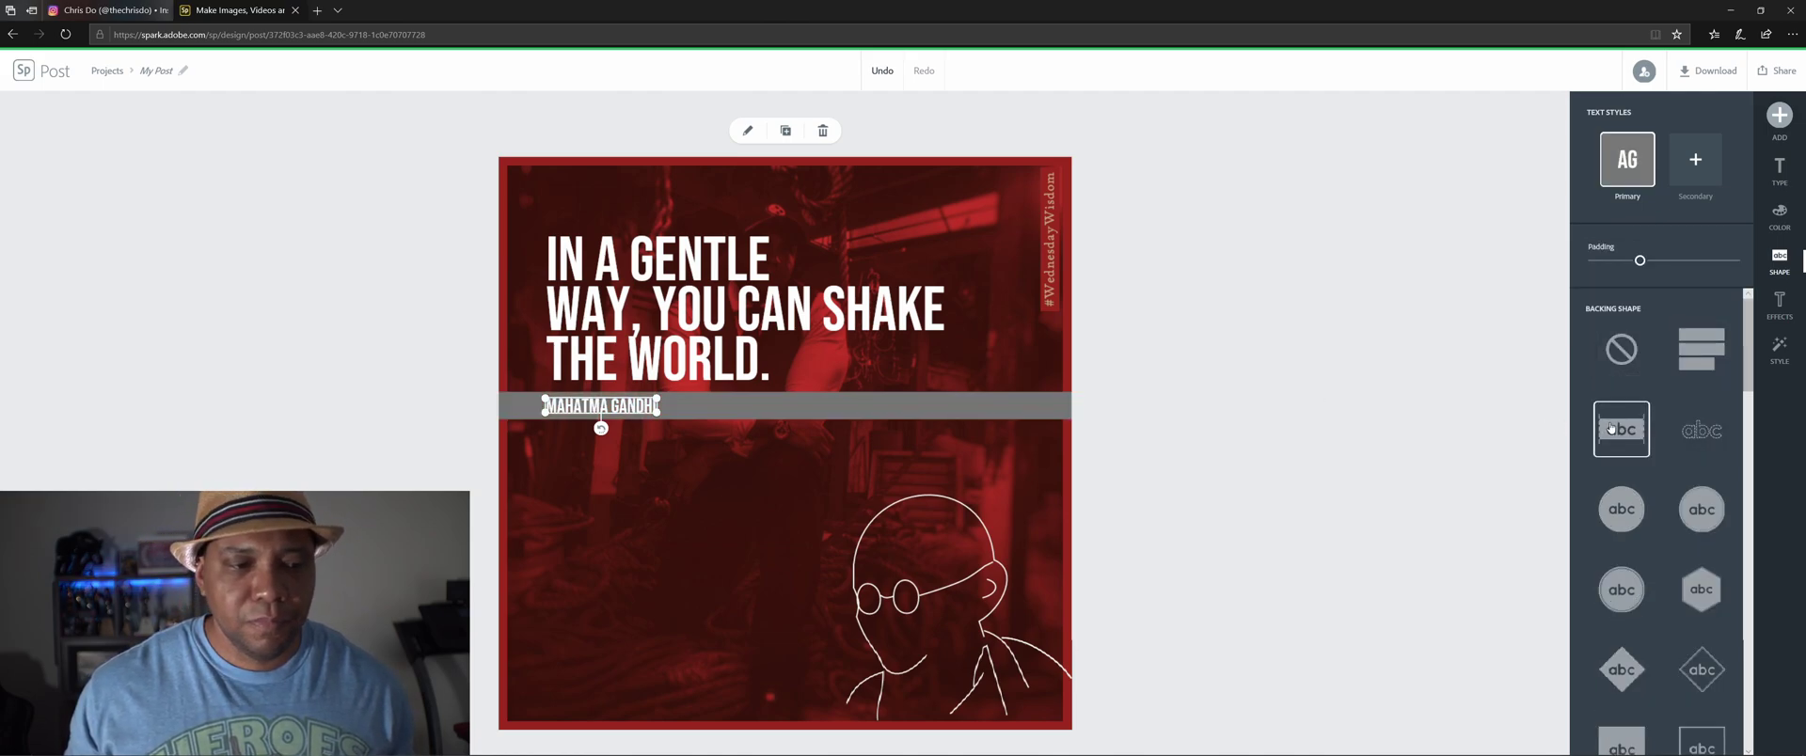
scroll(1636, 404, down, 3)
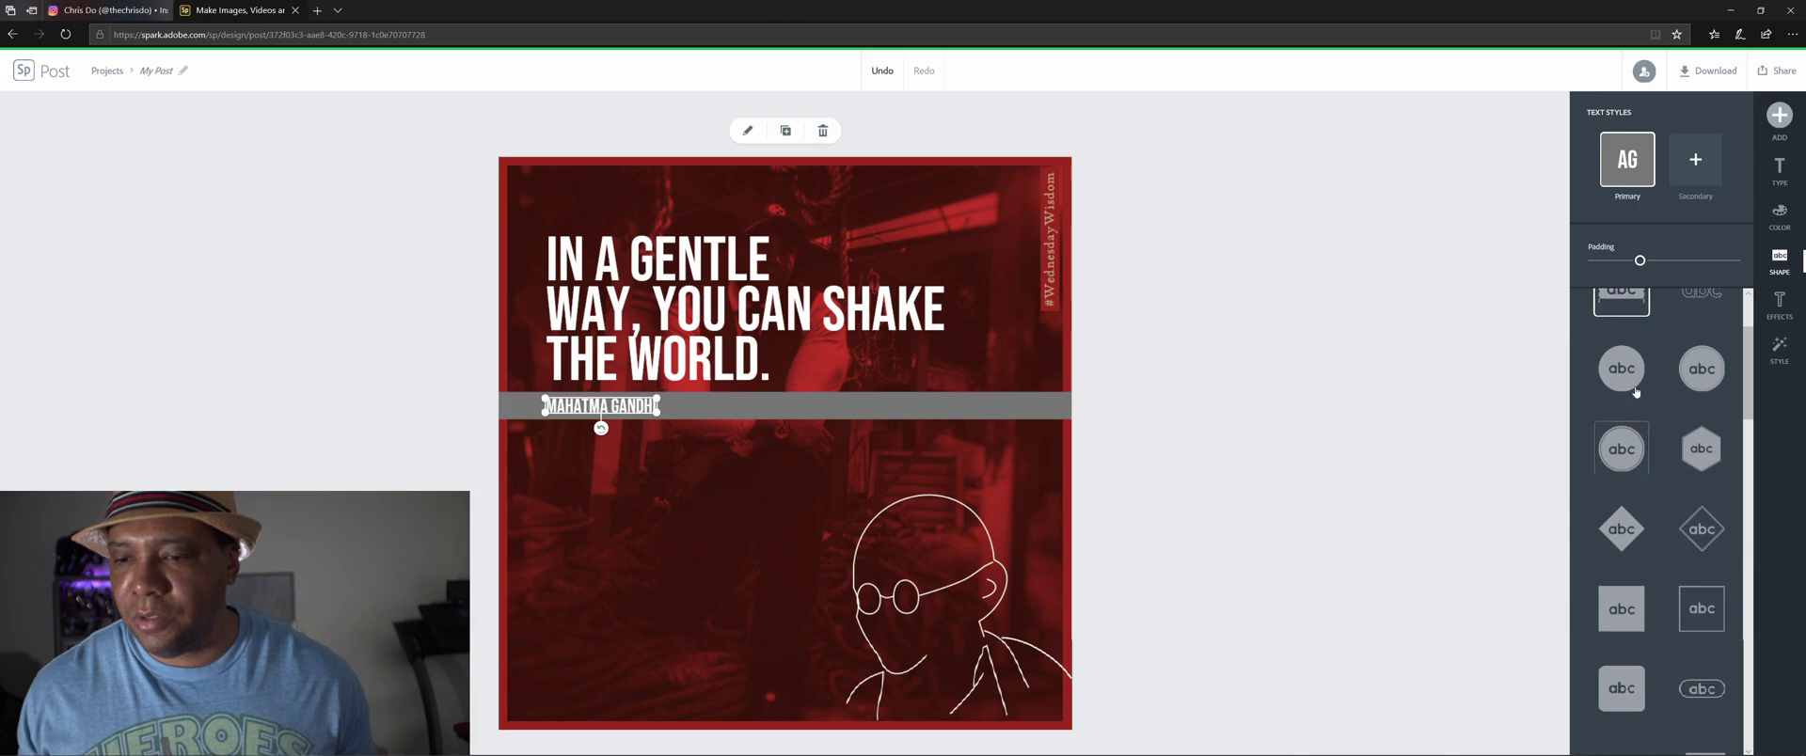
click(1636, 390)
scroll(1637, 396, down, 2)
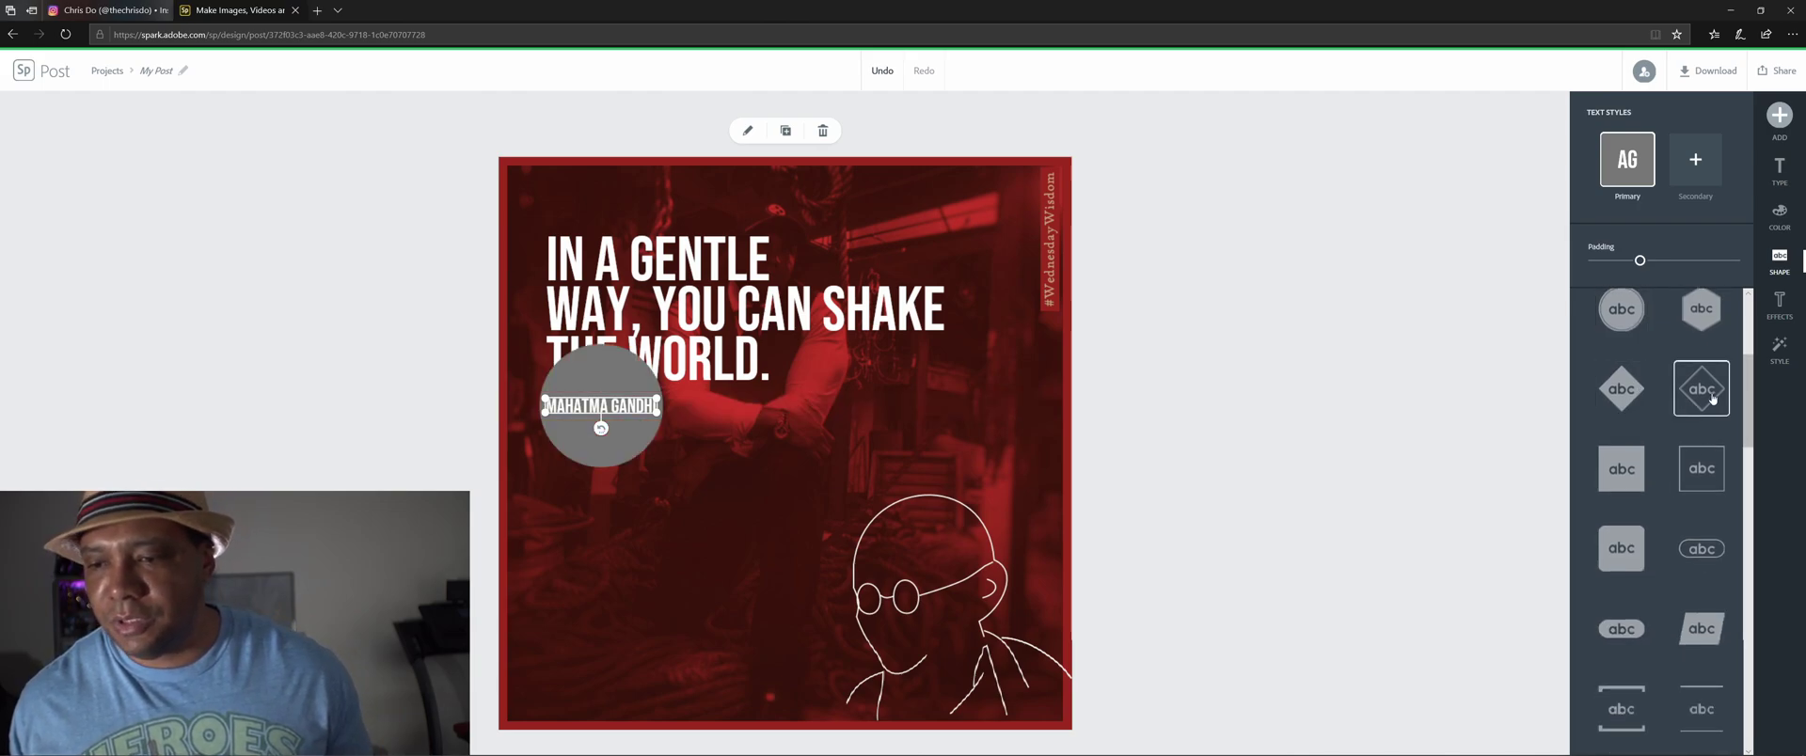
click(1621, 469)
click(1685, 475)
scroll(1688, 451, down, 3)
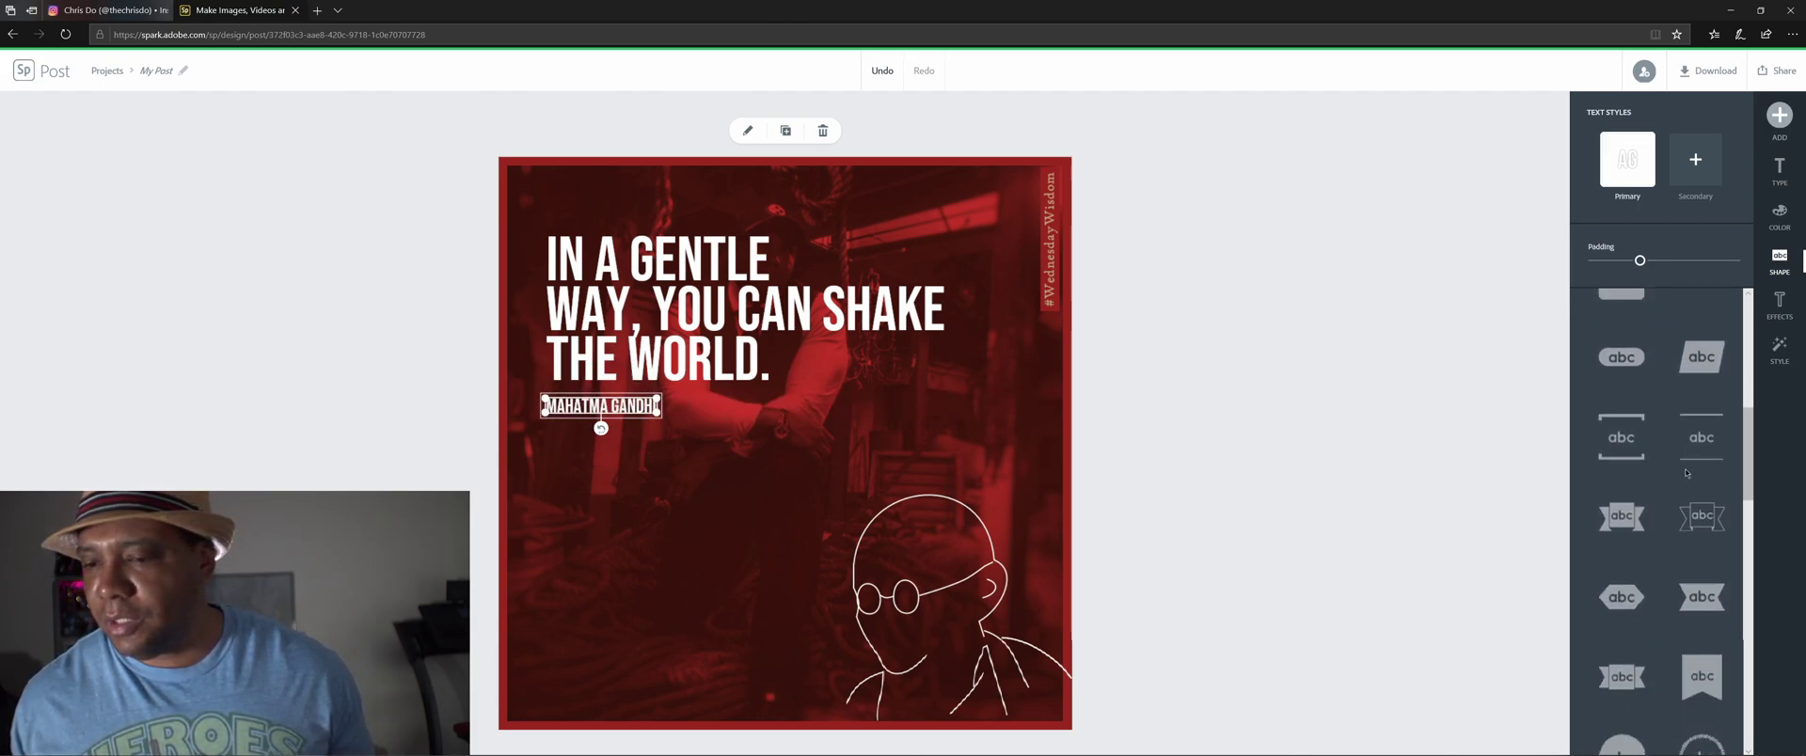
click(1699, 448)
click(1700, 448)
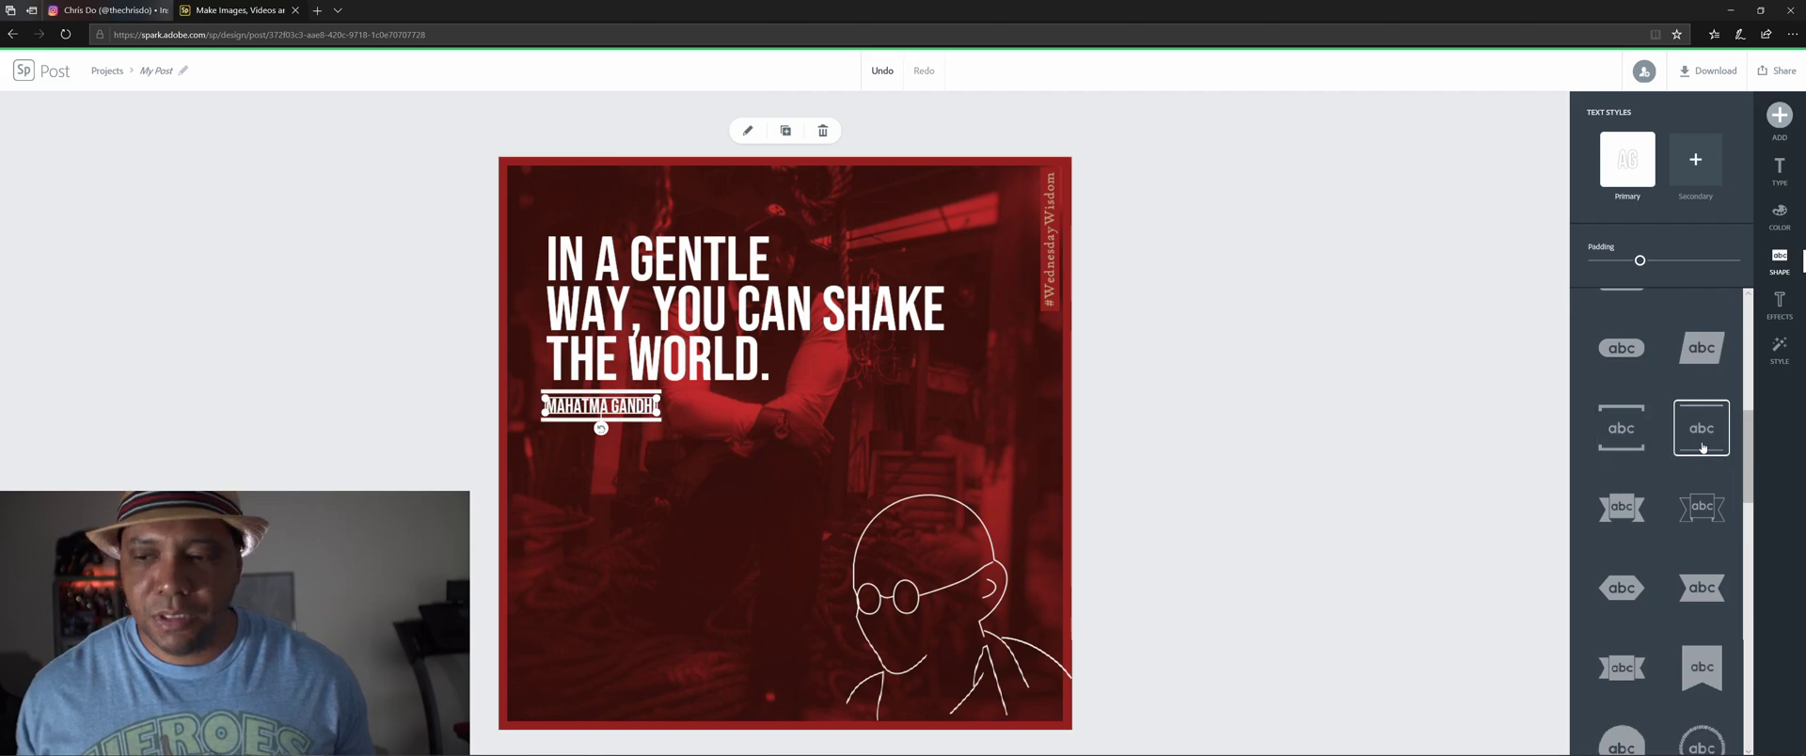
click(1307, 431)
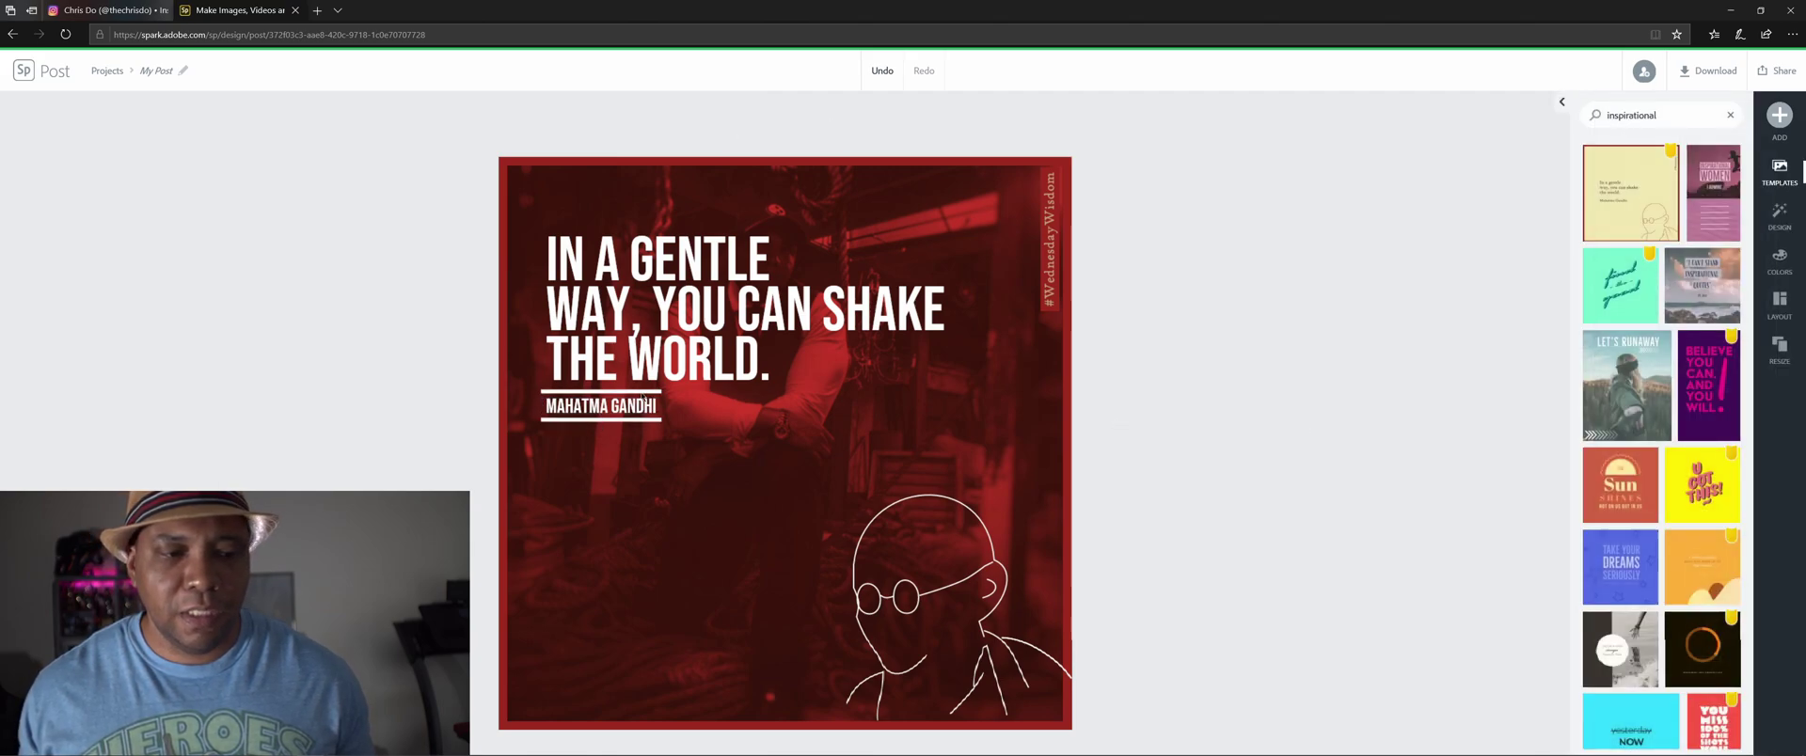
Step: Check the PNG, JPG and PDF download formats, then bring up the resize options
click(640, 399)
click(1181, 414)
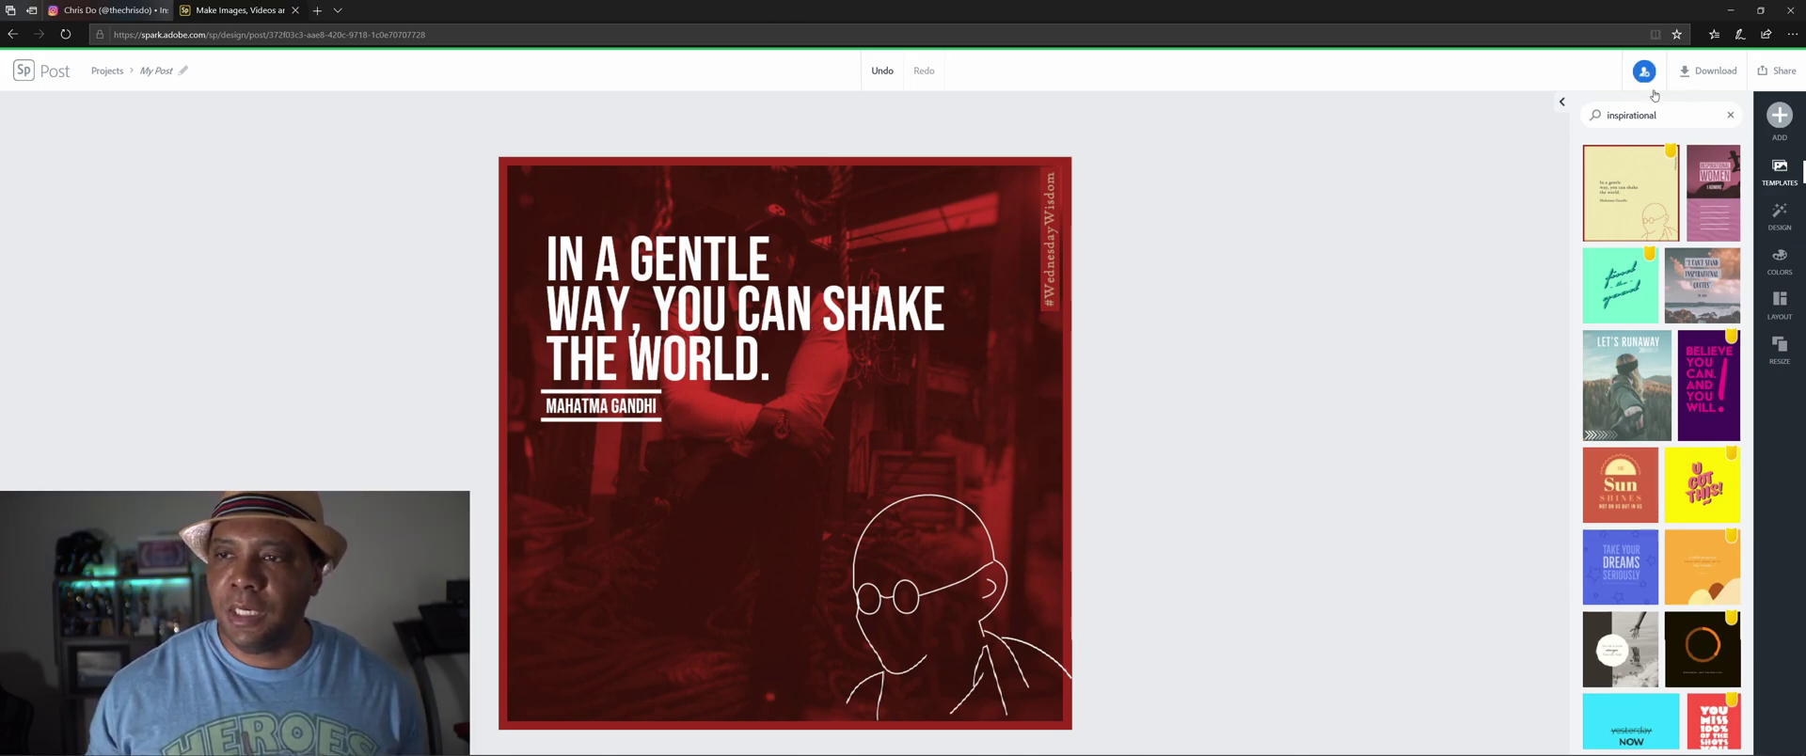
click(1707, 79)
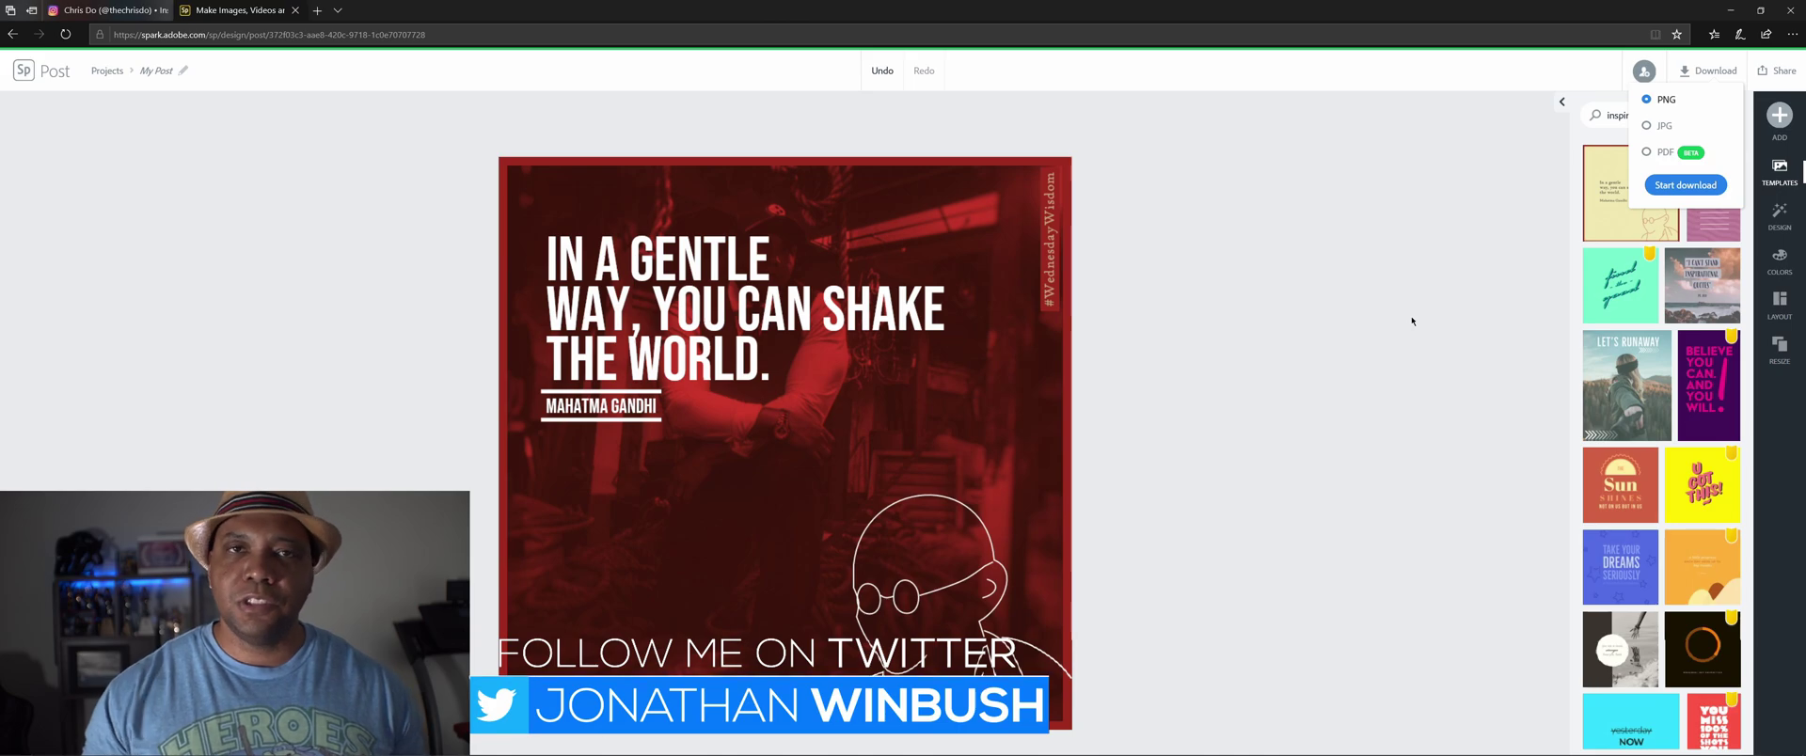
click(1780, 346)
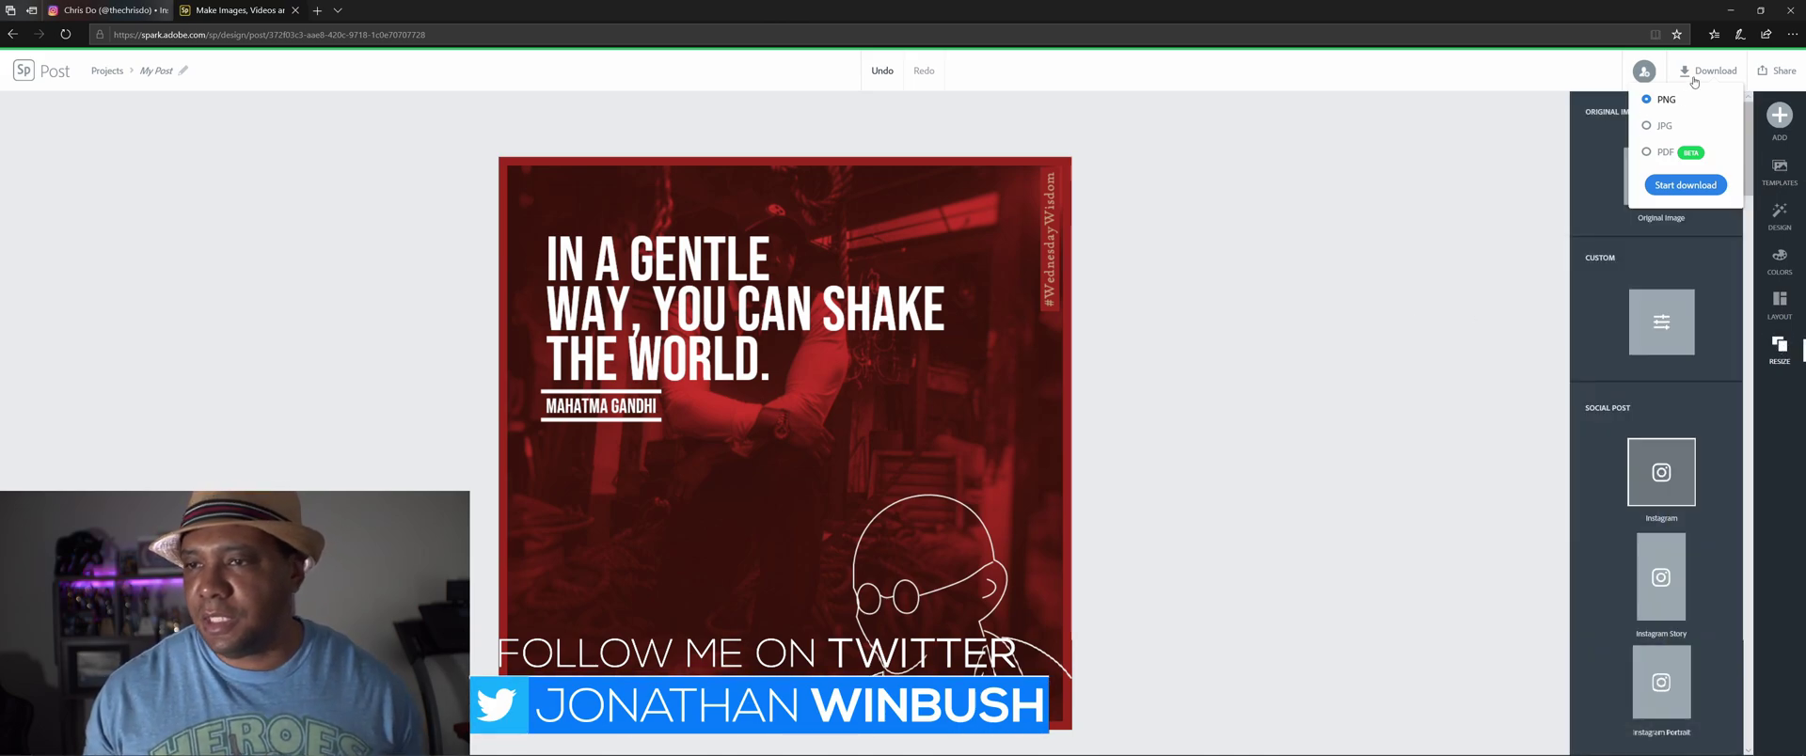
Step: Resize the design to the Instagram Story format
click(1781, 351)
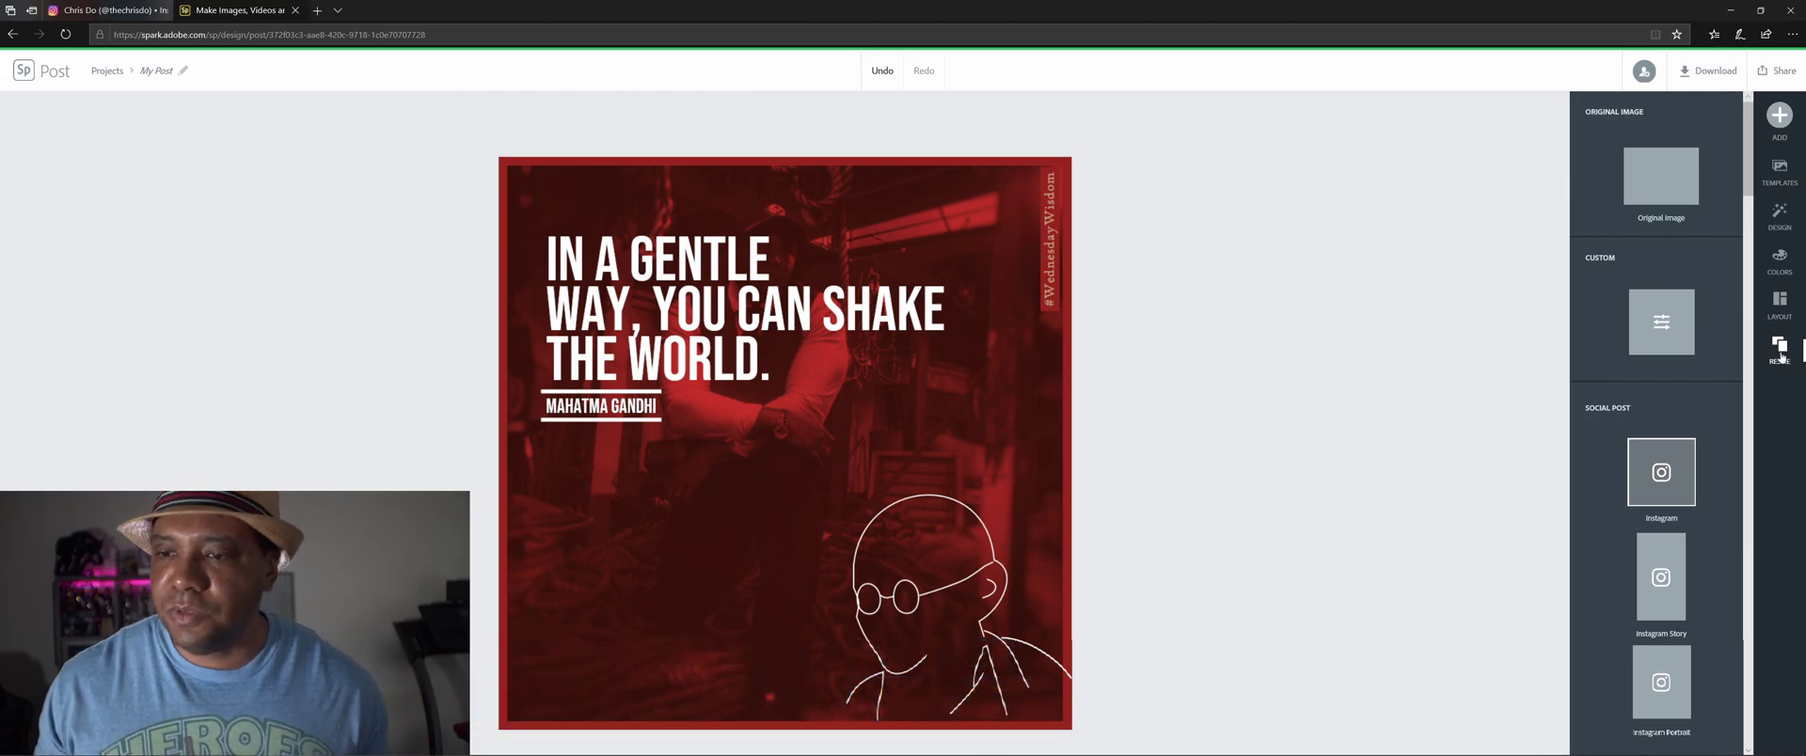
scroll(1678, 325, down, 3)
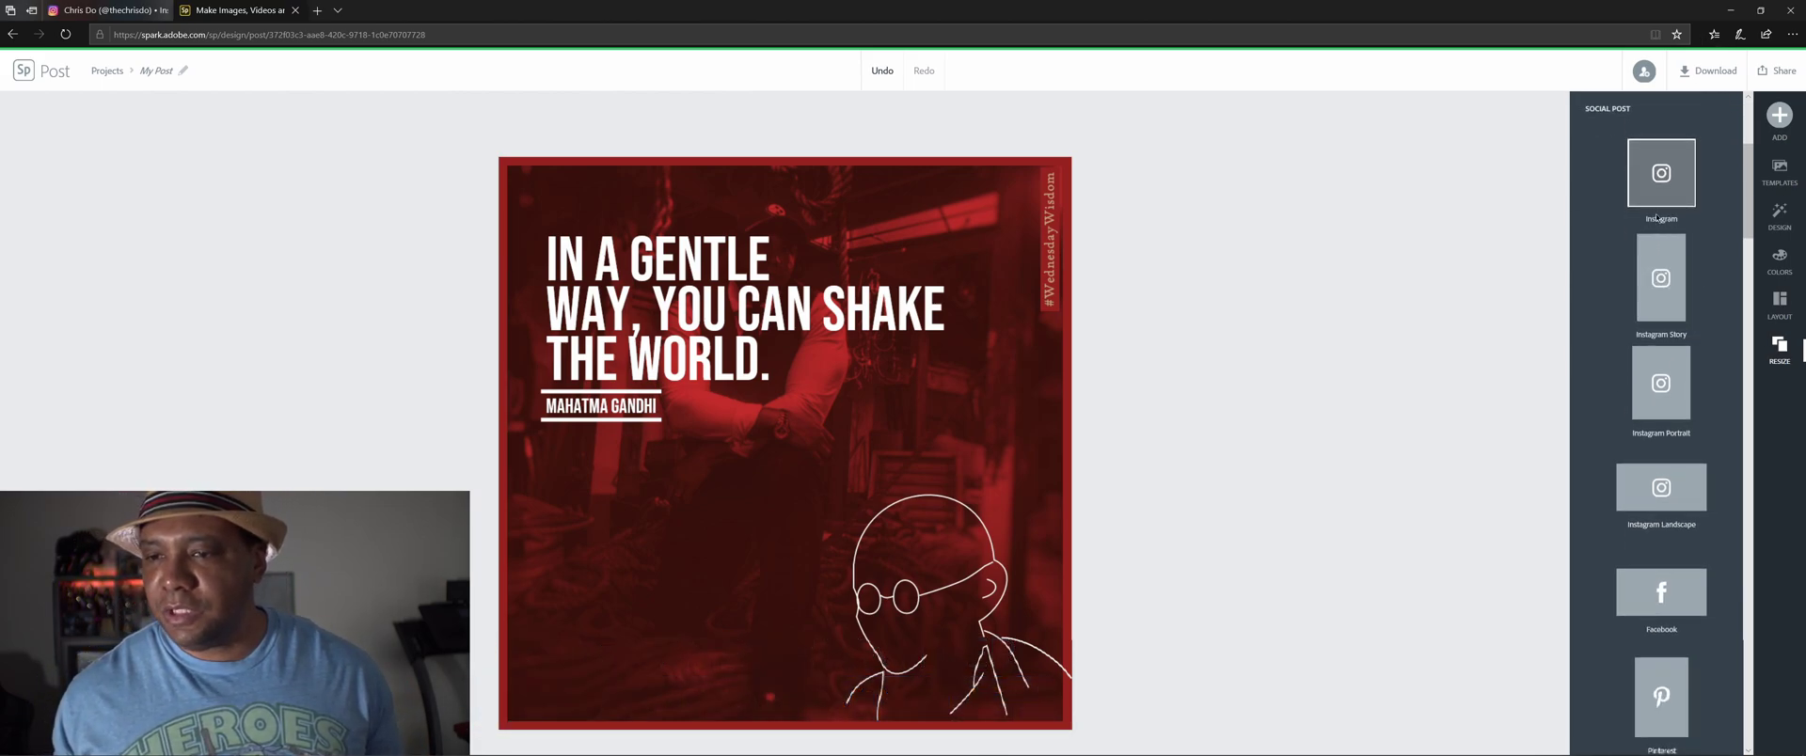
click(1661, 295)
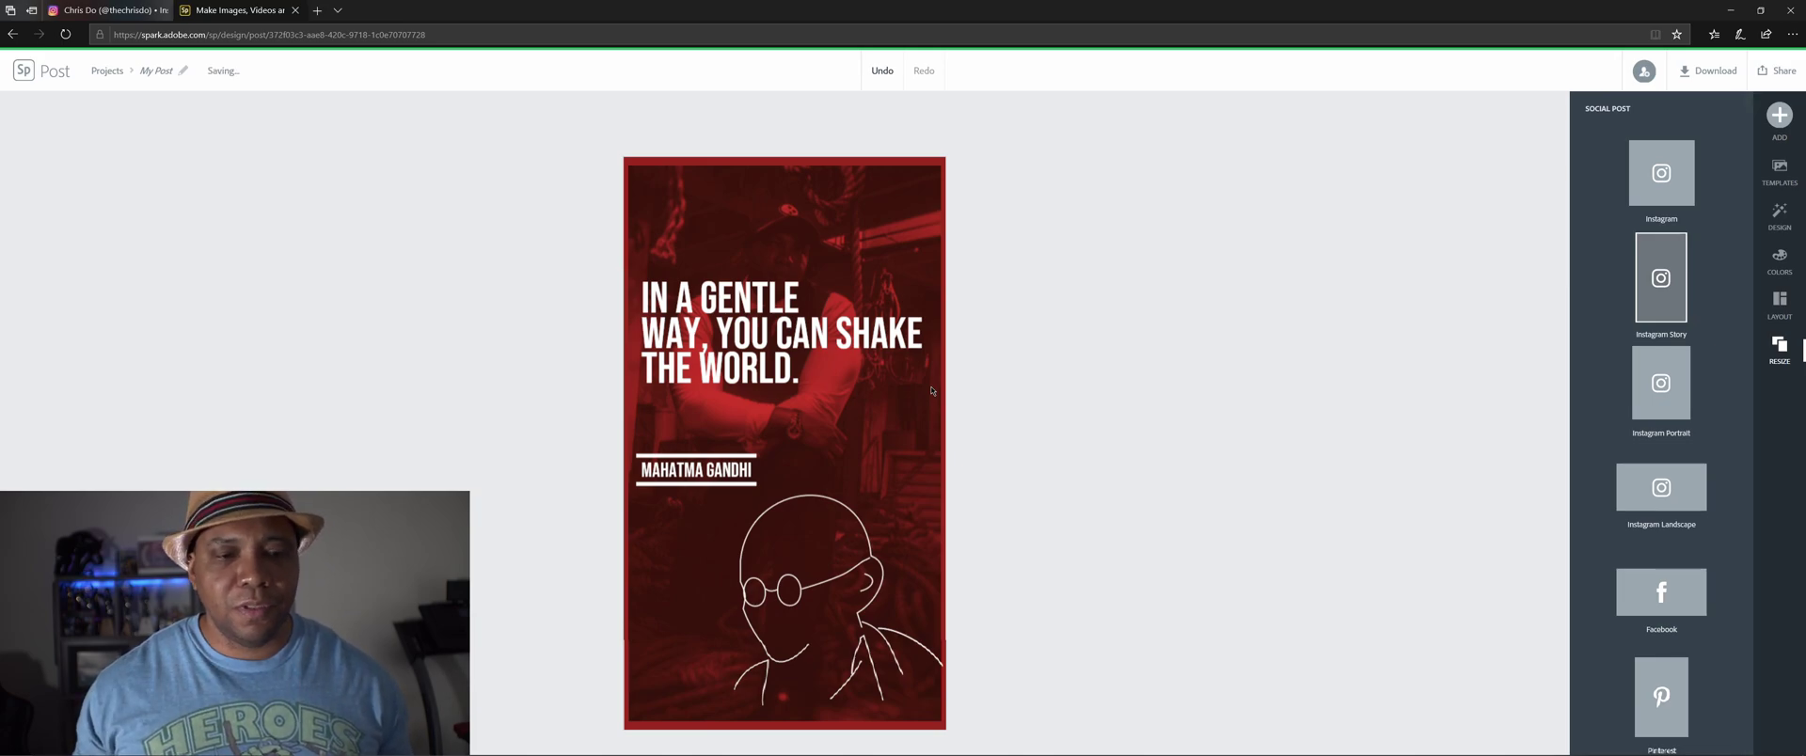
Step: Move the MAHATMA GANDHI credit up to sit just under the quote
click(691, 481)
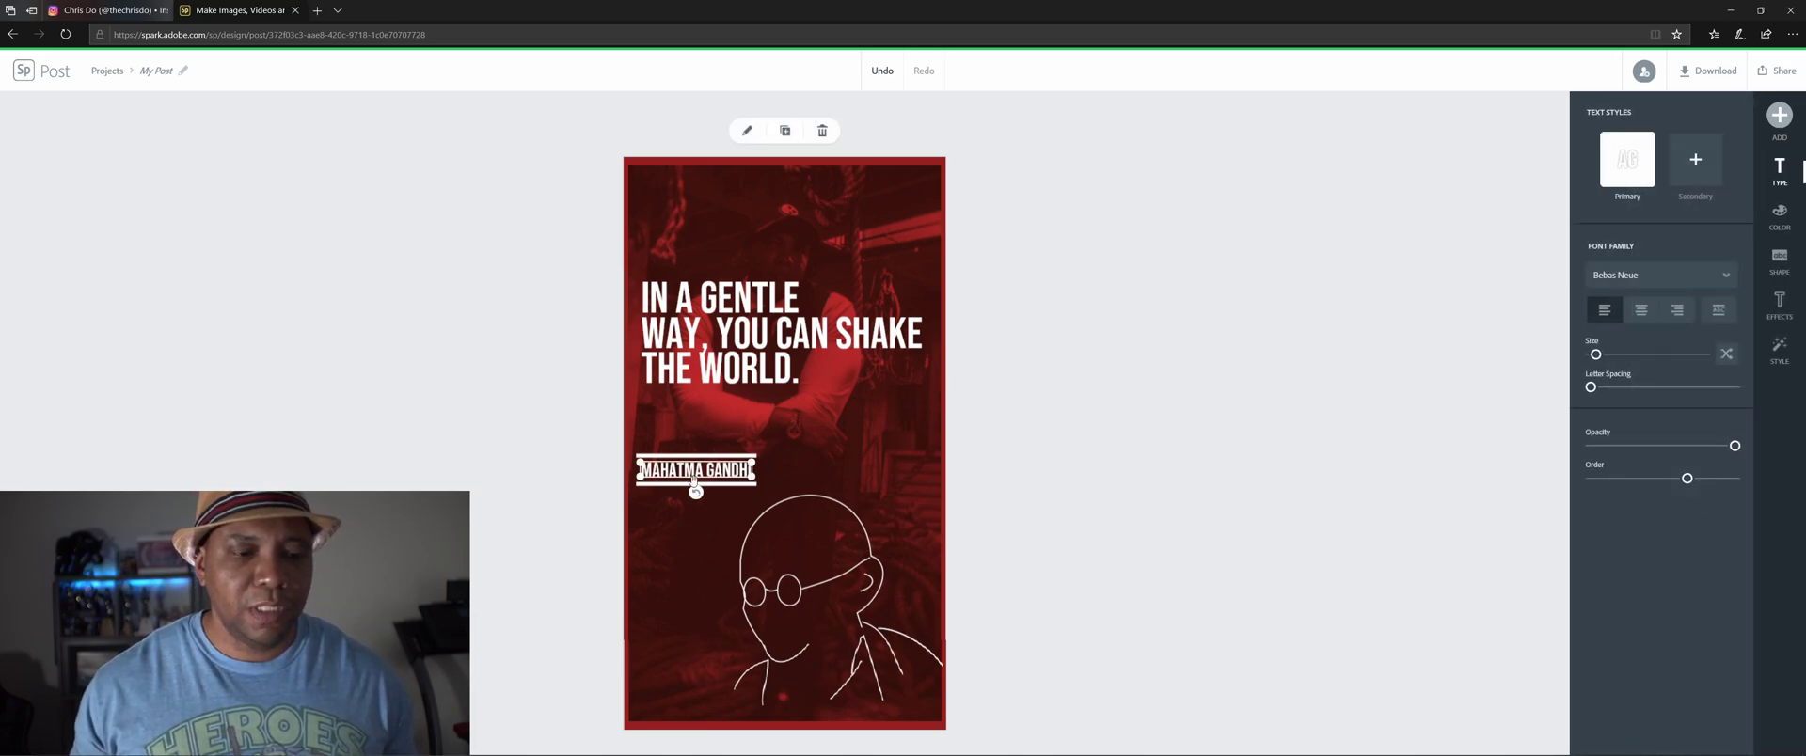
drag(712, 469, 705, 410)
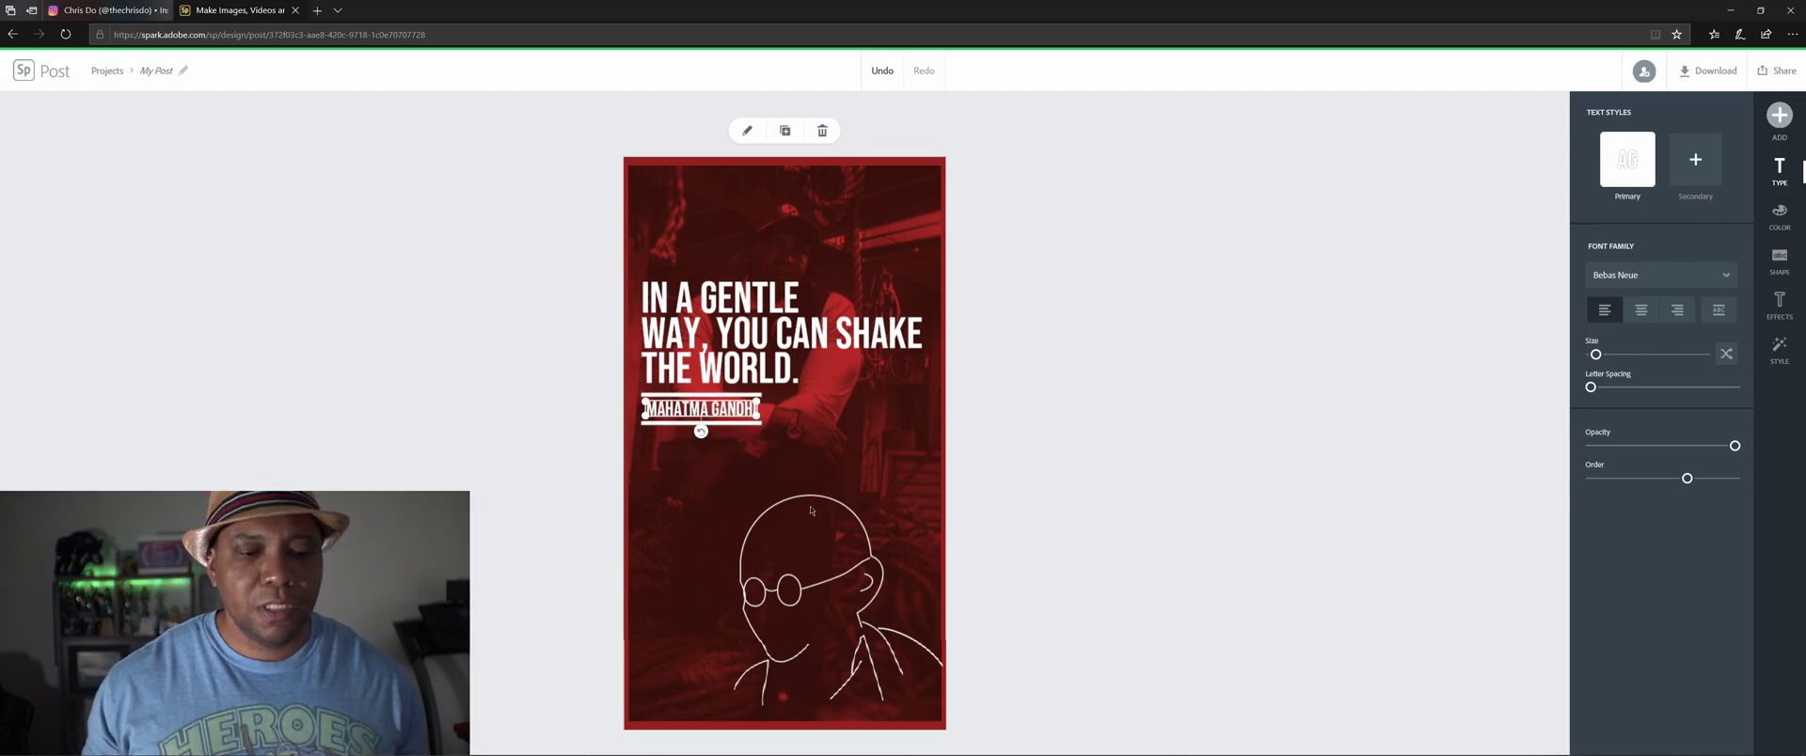
click(840, 594)
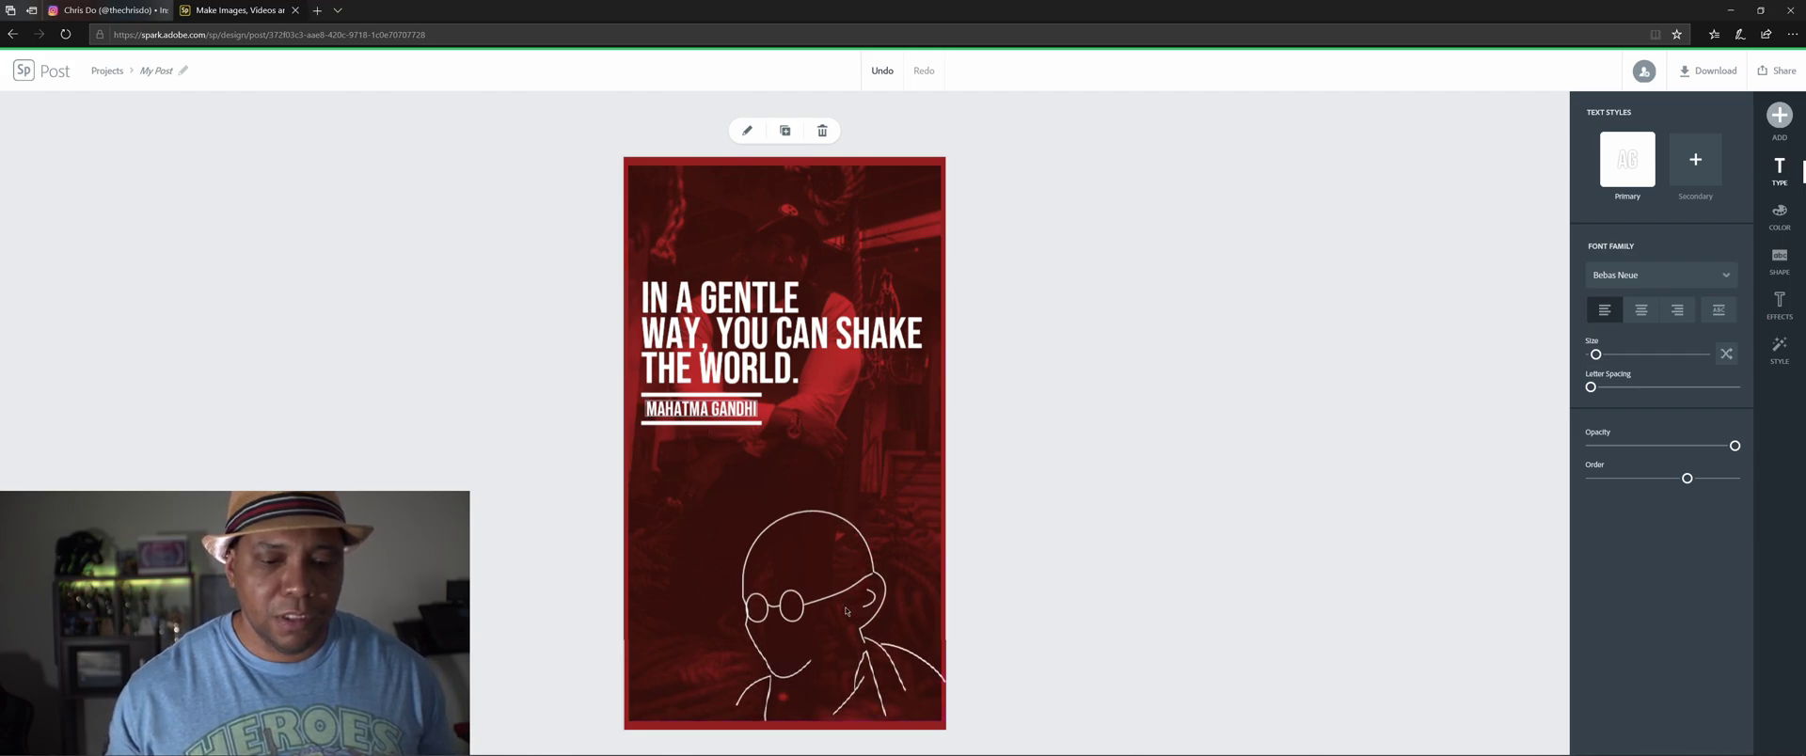
click(1098, 576)
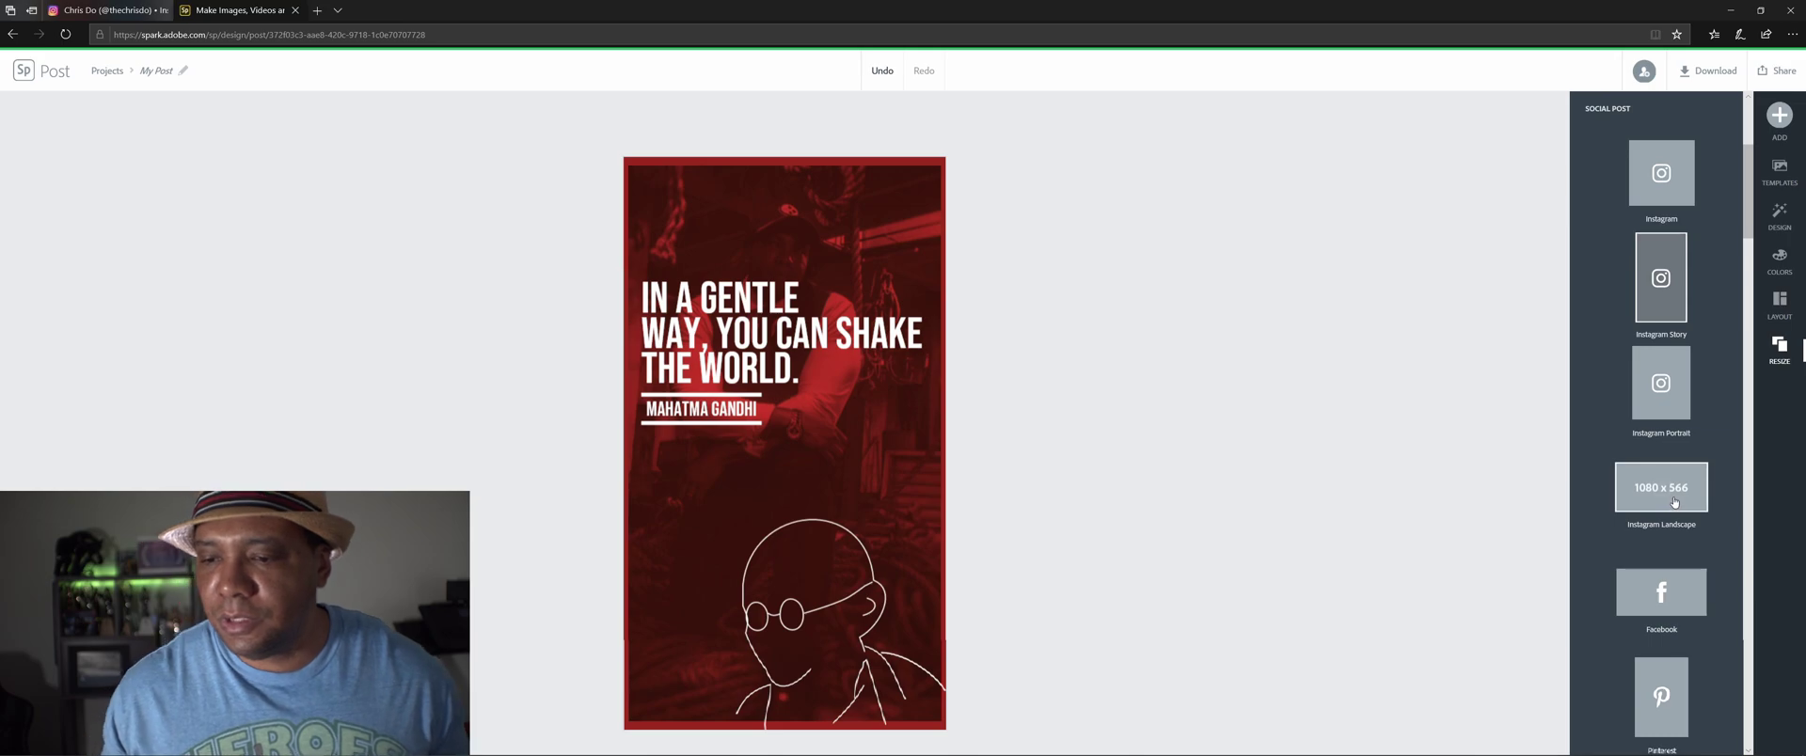
Step: Resize to Instagram Landscape, shift the Gandhi drawing right, then switch to the Facebook size
scroll(1683, 470, down, 1)
click(1683, 404)
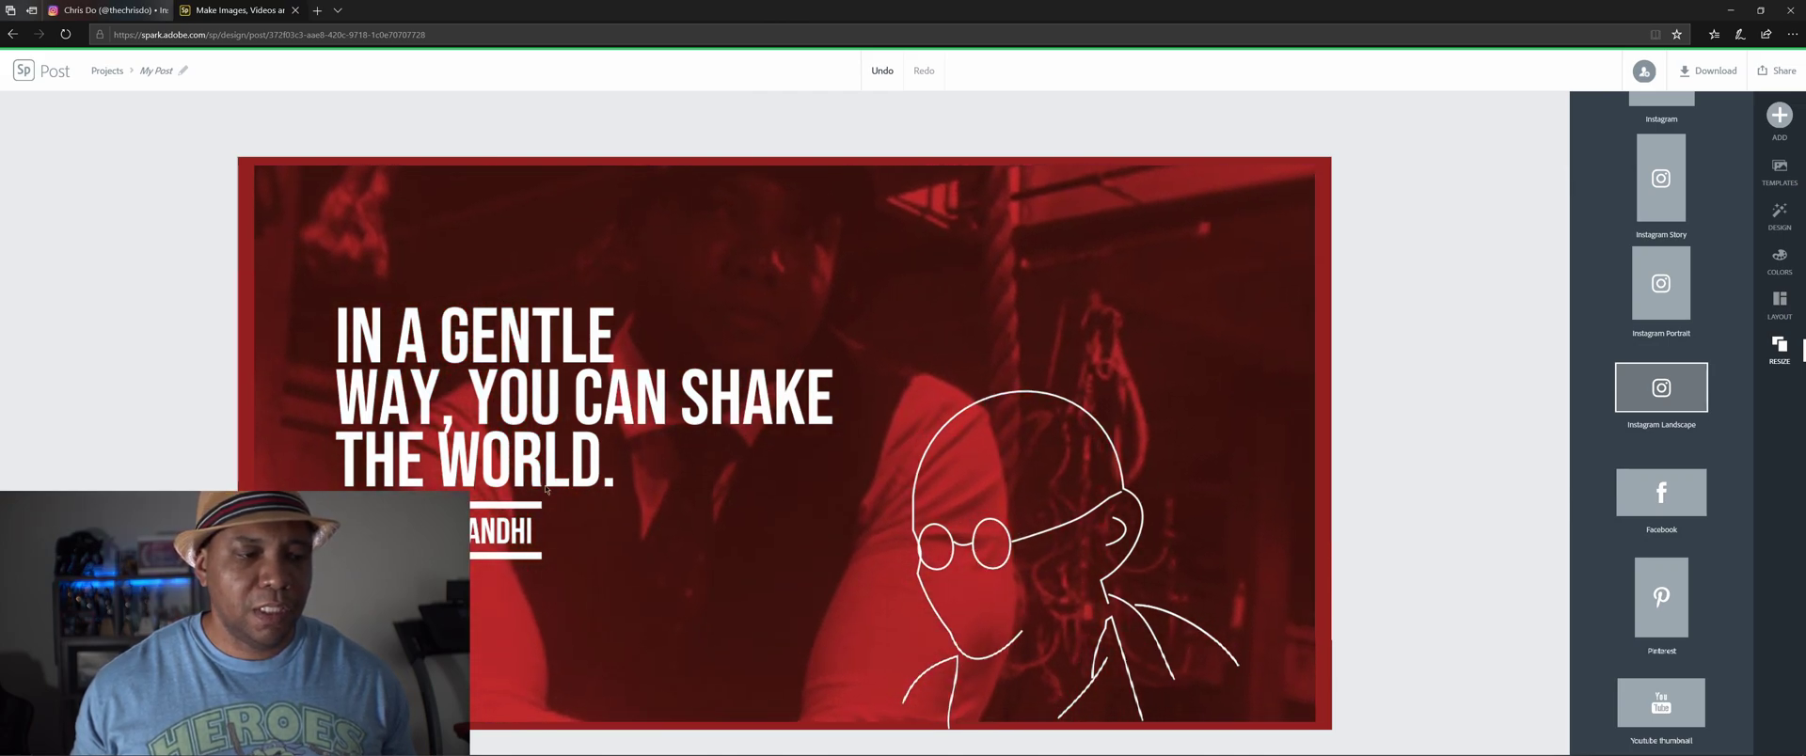
drag(1077, 580, 1170, 583)
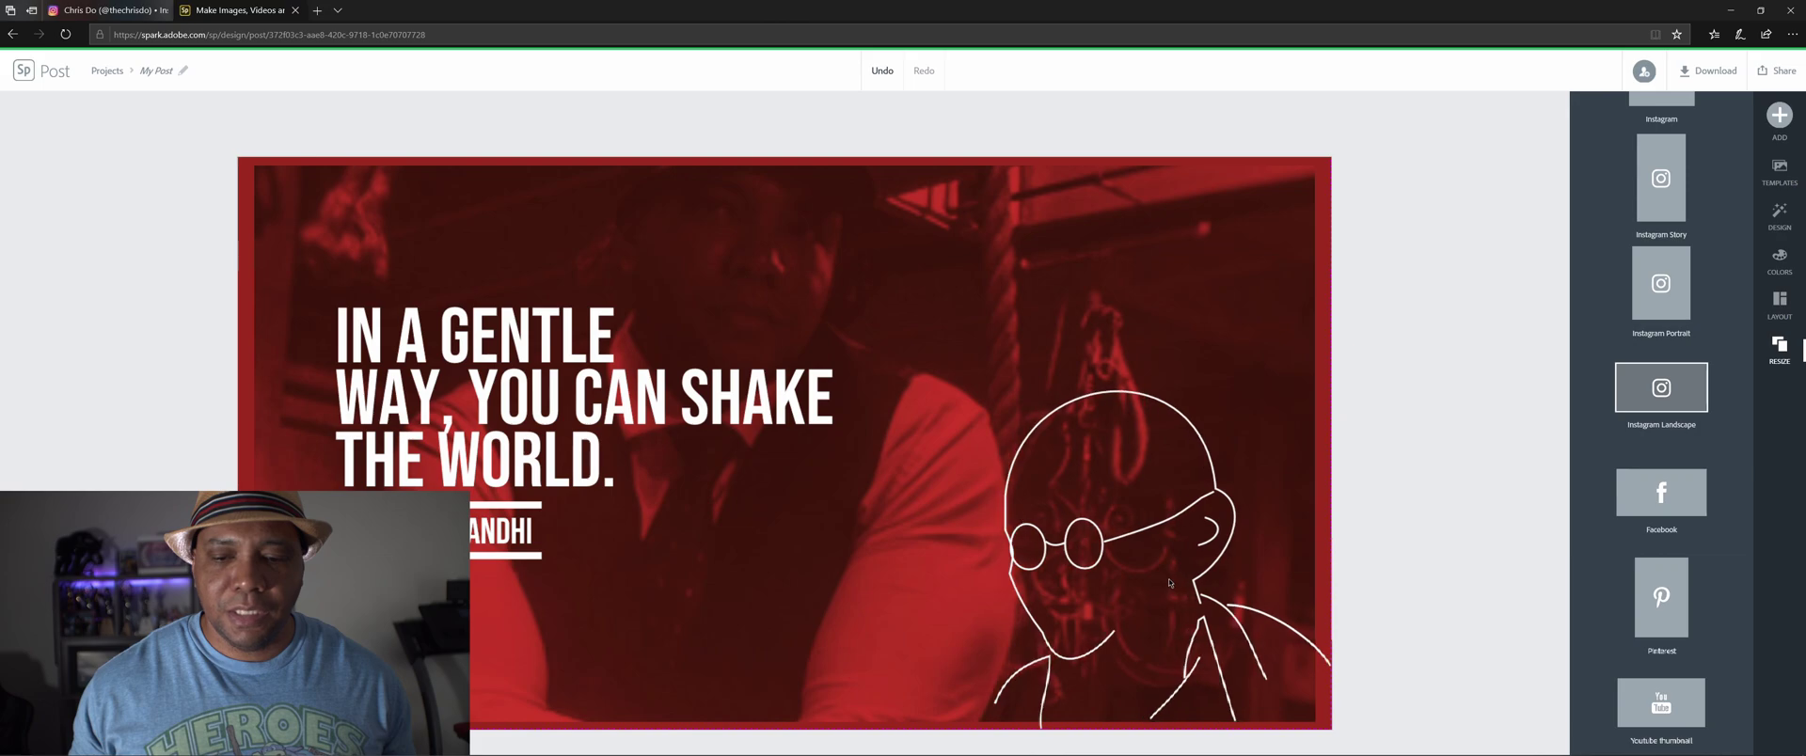
click(1661, 492)
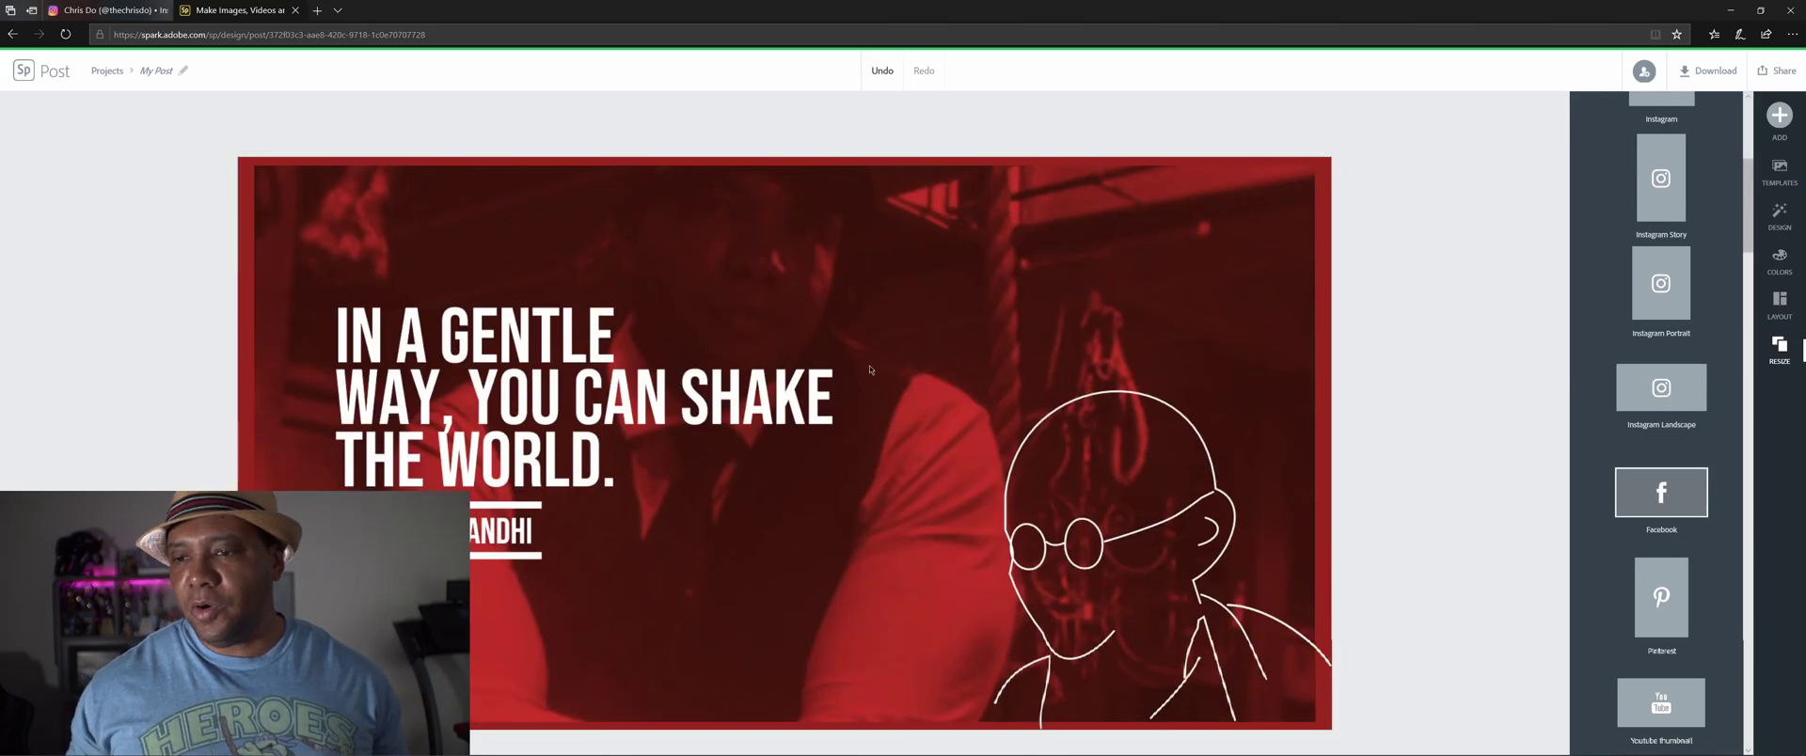
scroll(1641, 322, down, 3)
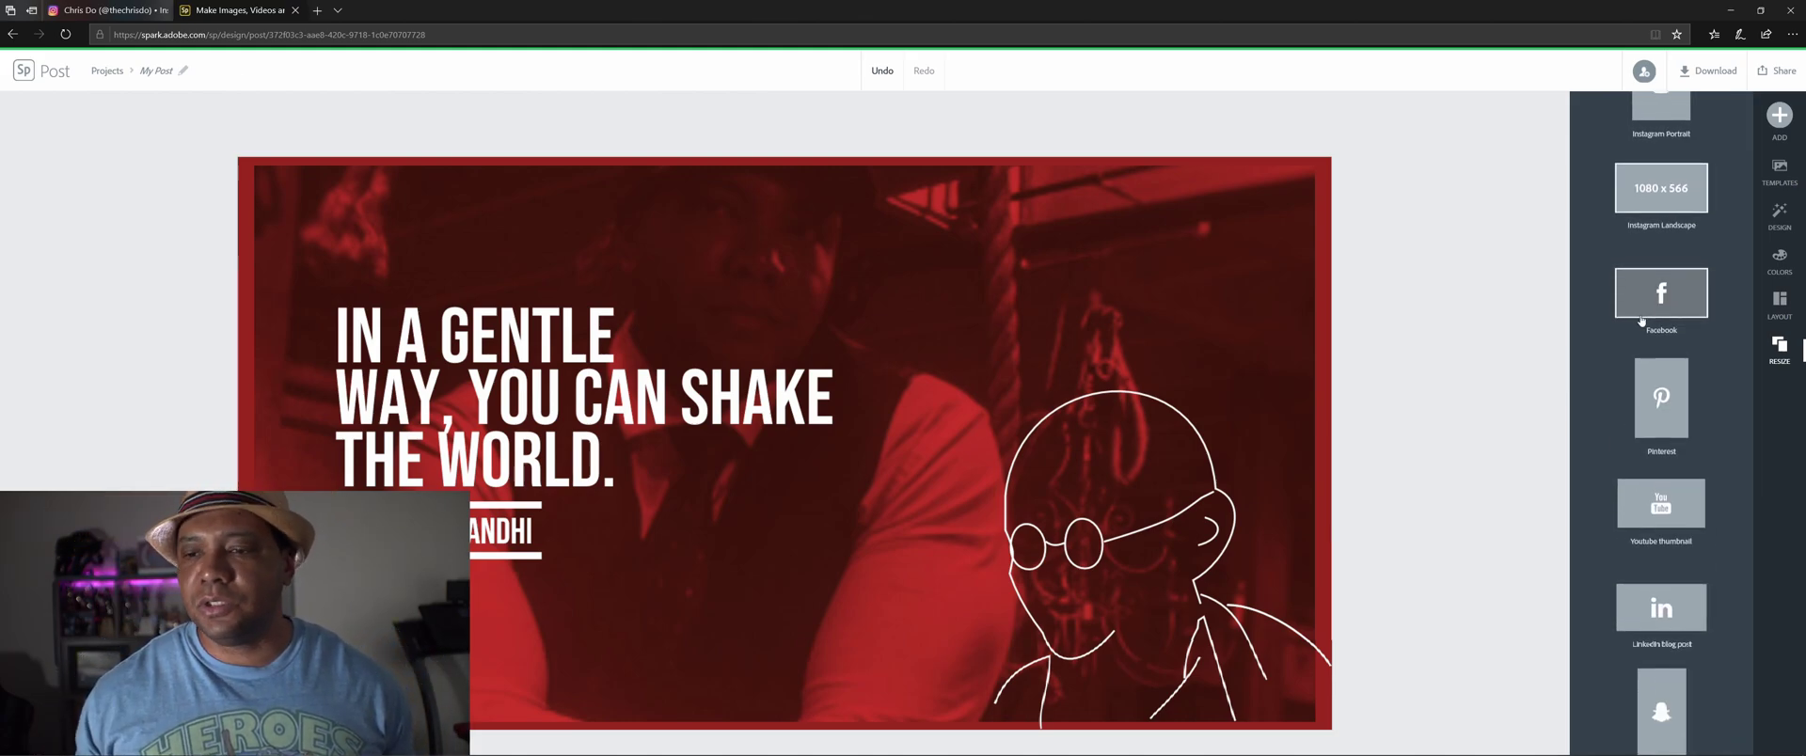
Step: Switch the design to the 1280 x 720 YouTube thumbnail size
scroll(1639, 320, down, 1)
click(1641, 414)
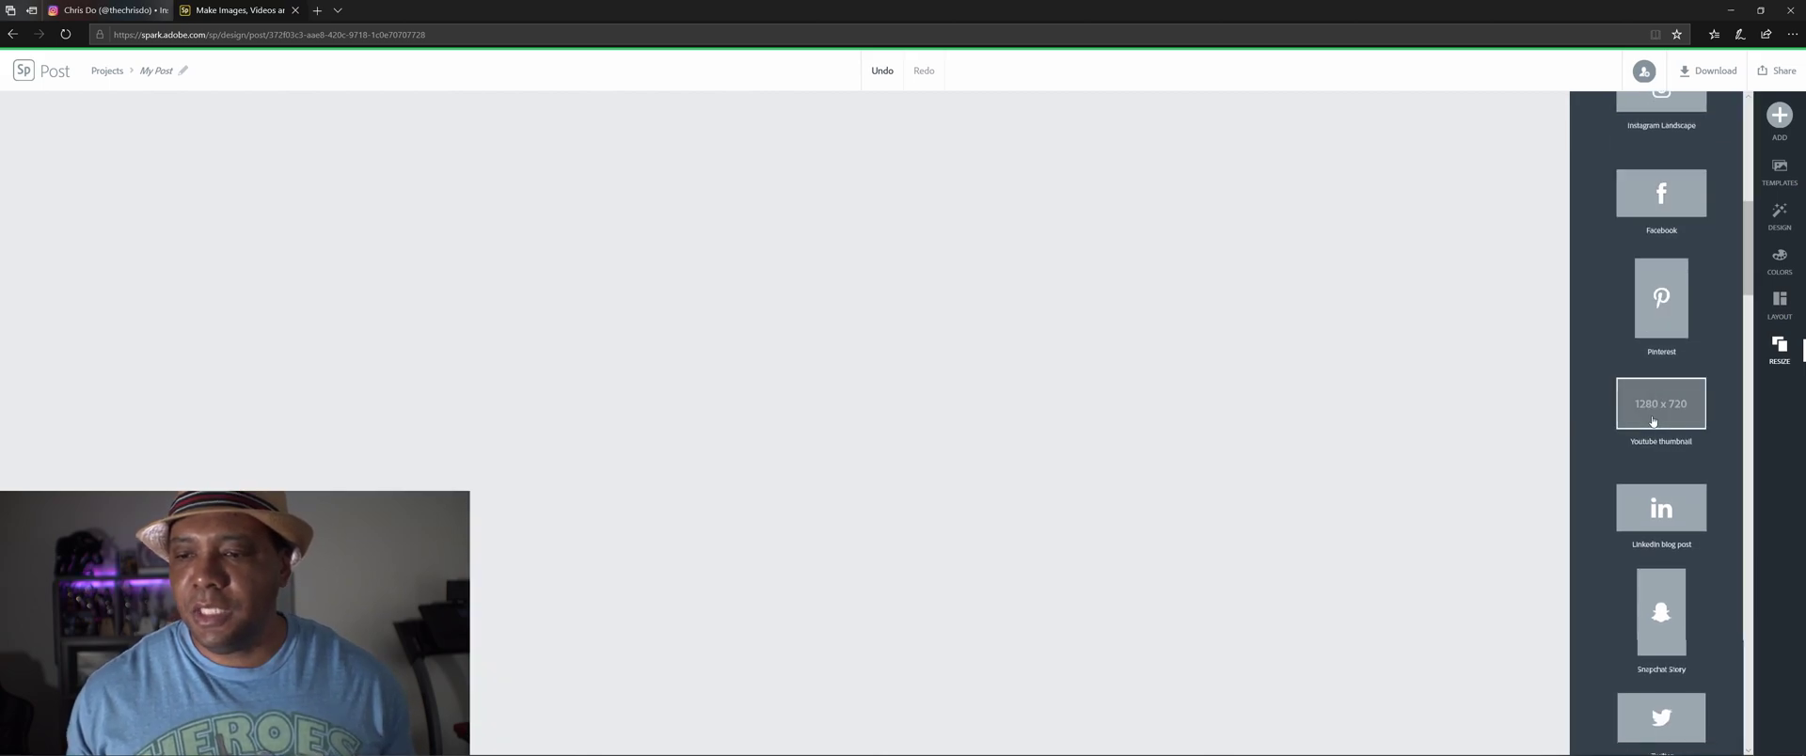